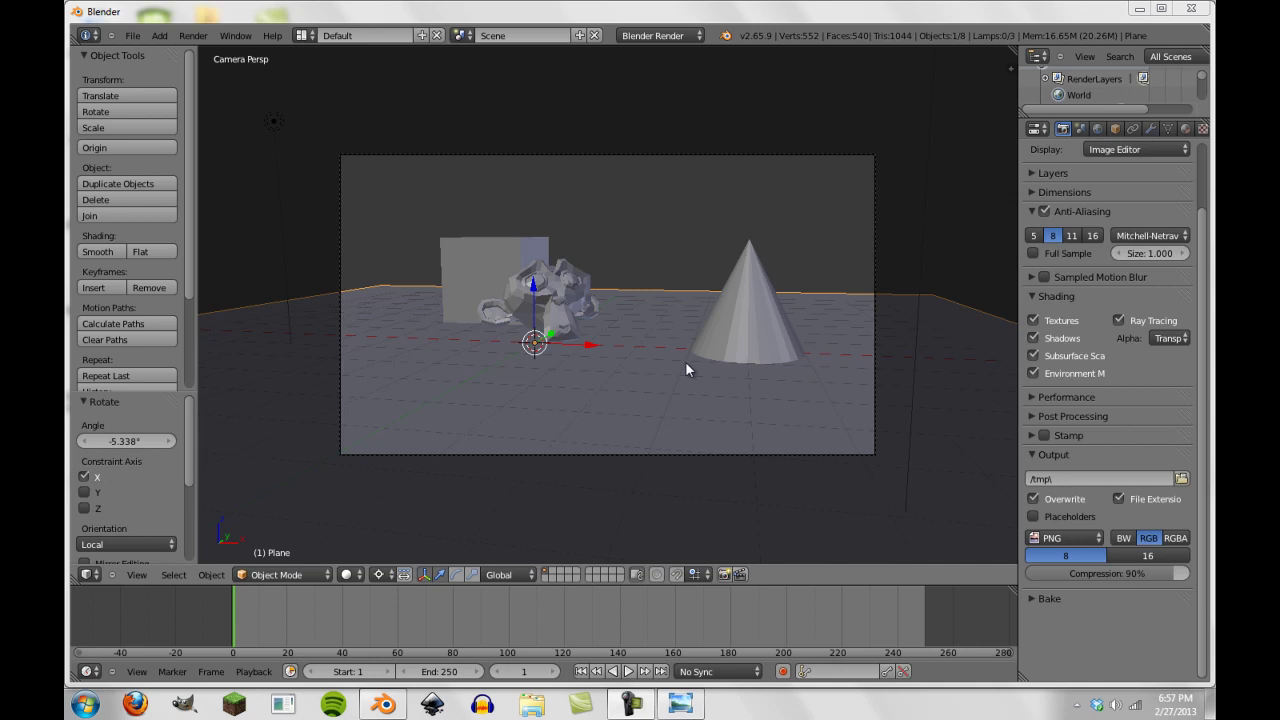
Smooth-shade Suzanne and add a Subdivision Surface modifier to it
right_click(558, 336)
click(92, 252)
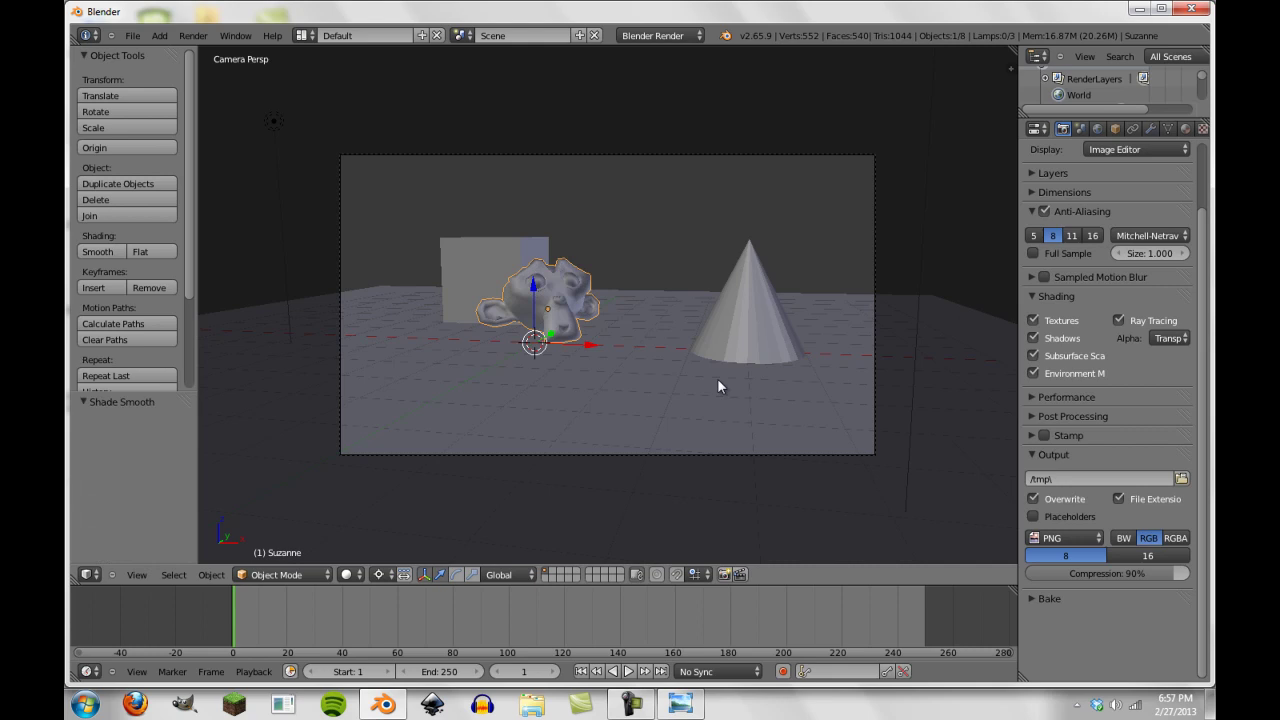
scroll(565, 349, up, 2)
click(1150, 129)
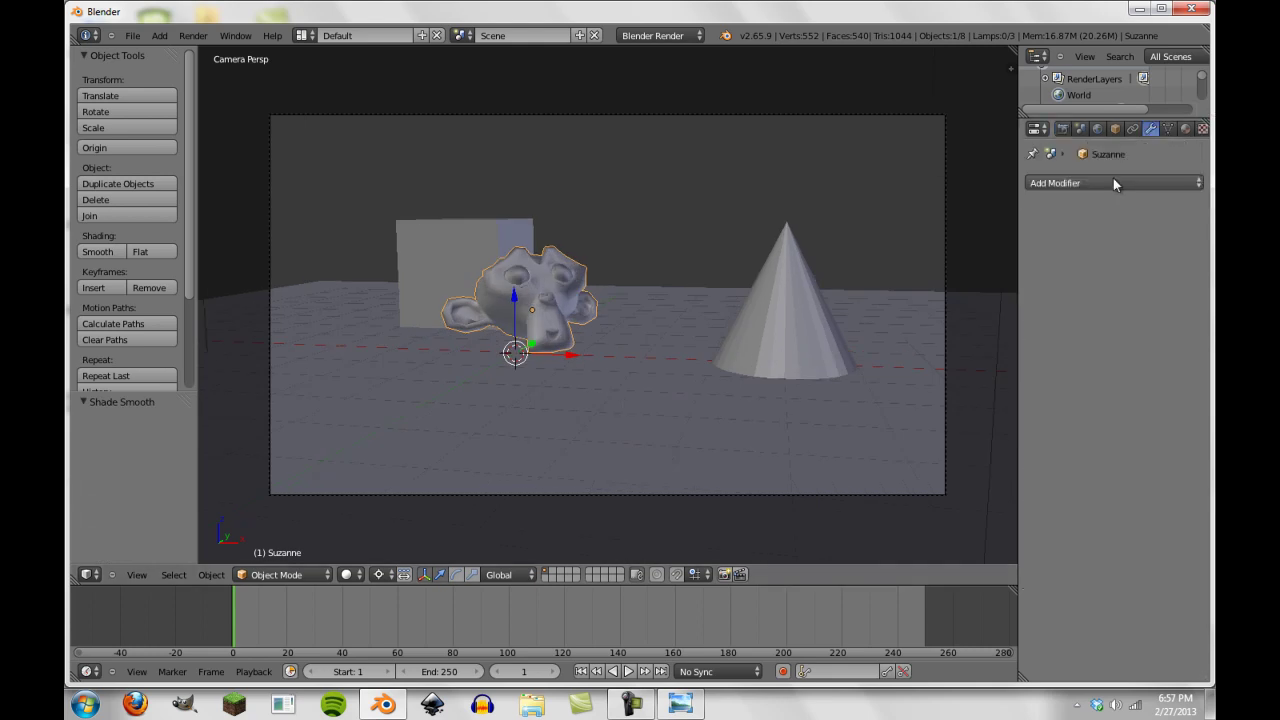
click(1113, 182)
click(877, 444)
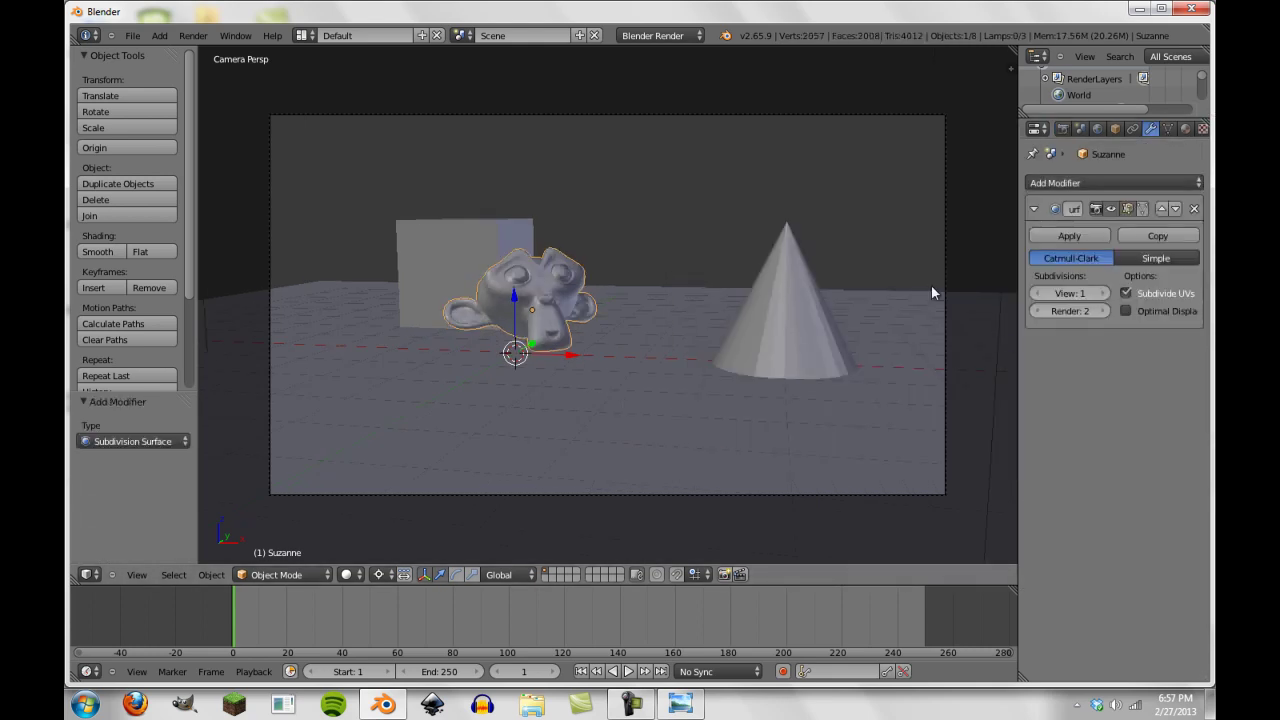
scroll(542, 258, up, 4)
Smooth-shade the cone, then select the cube and open the Render menu
right_click(867, 293)
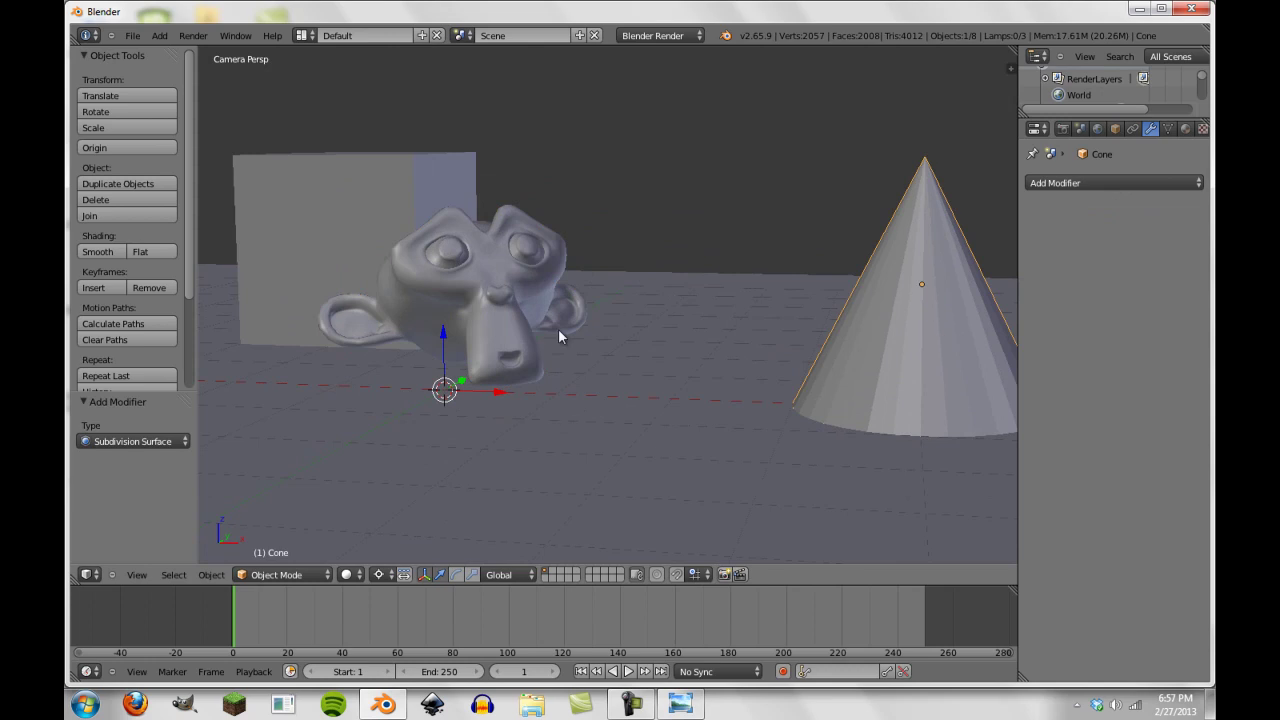
click(100, 252)
scroll(786, 308, down, 4)
scroll(368, 270, up, 2)
right_click(368, 270)
scroll(429, 295, down, 3)
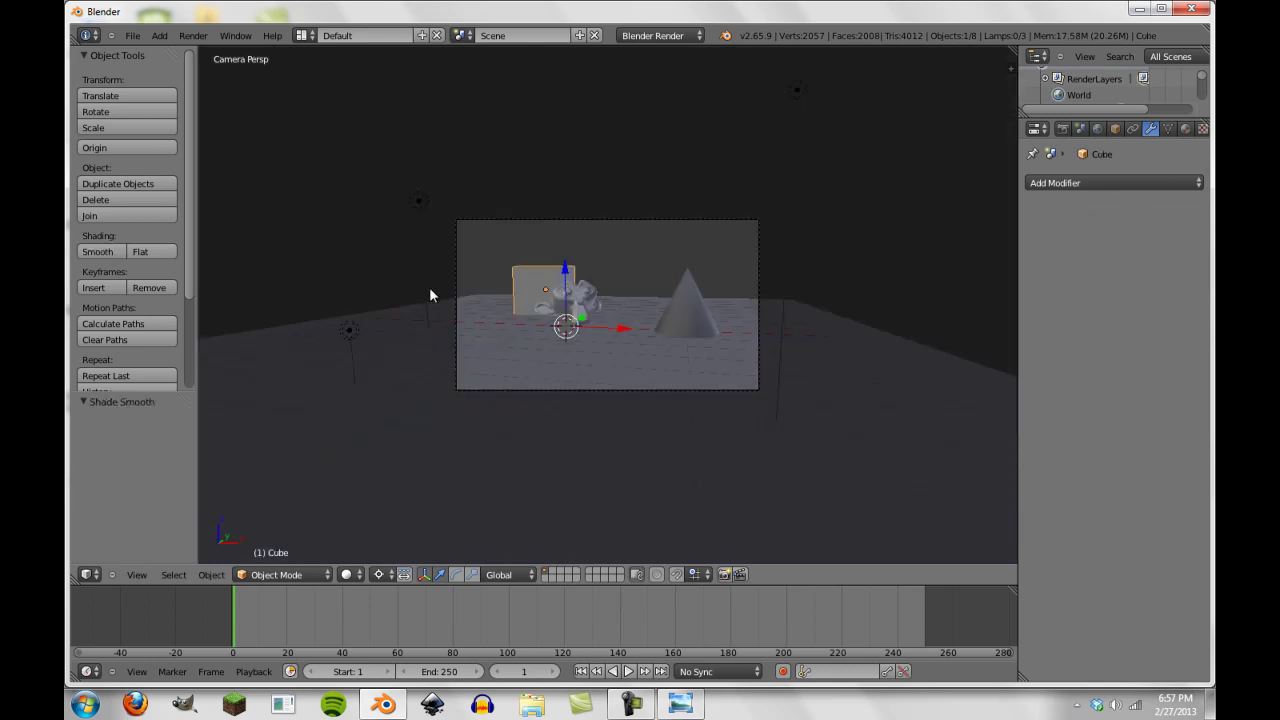
scroll(430, 295, up, 3)
click(193, 35)
Render the image, switch the editor back to the 3D View, and select the cone and plane
click(240, 49)
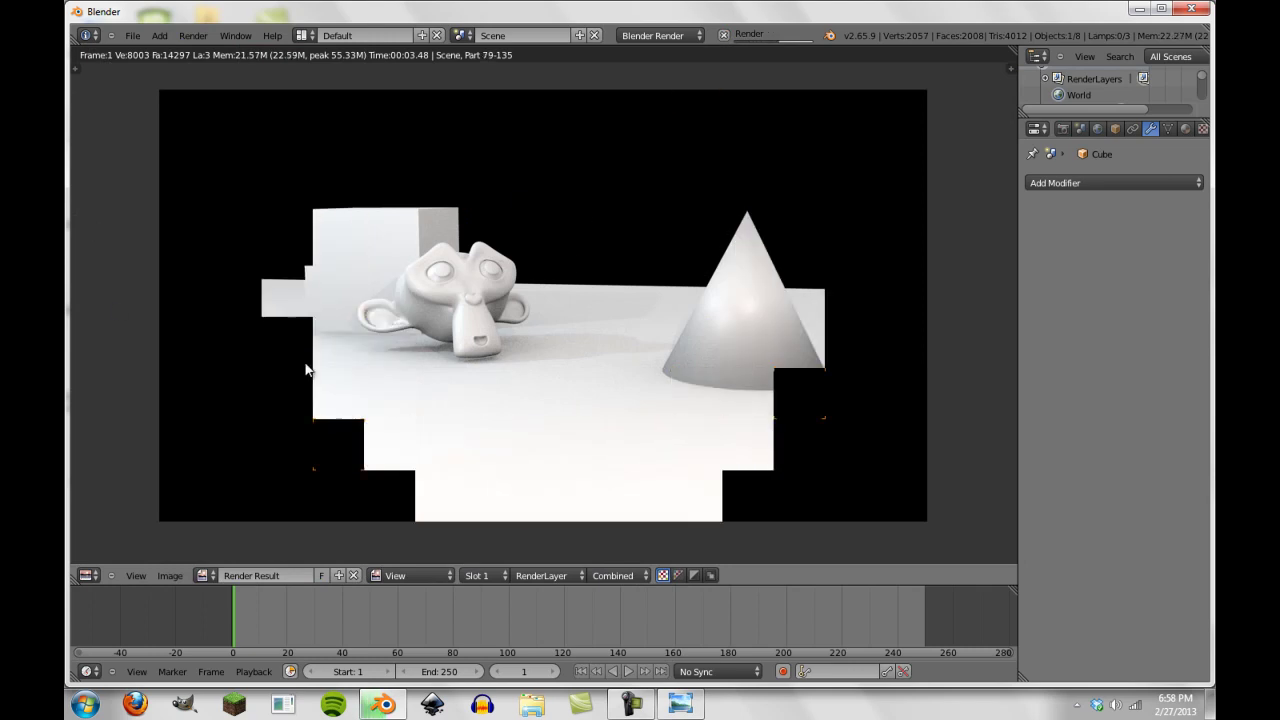
scroll(800, 347, down, 1)
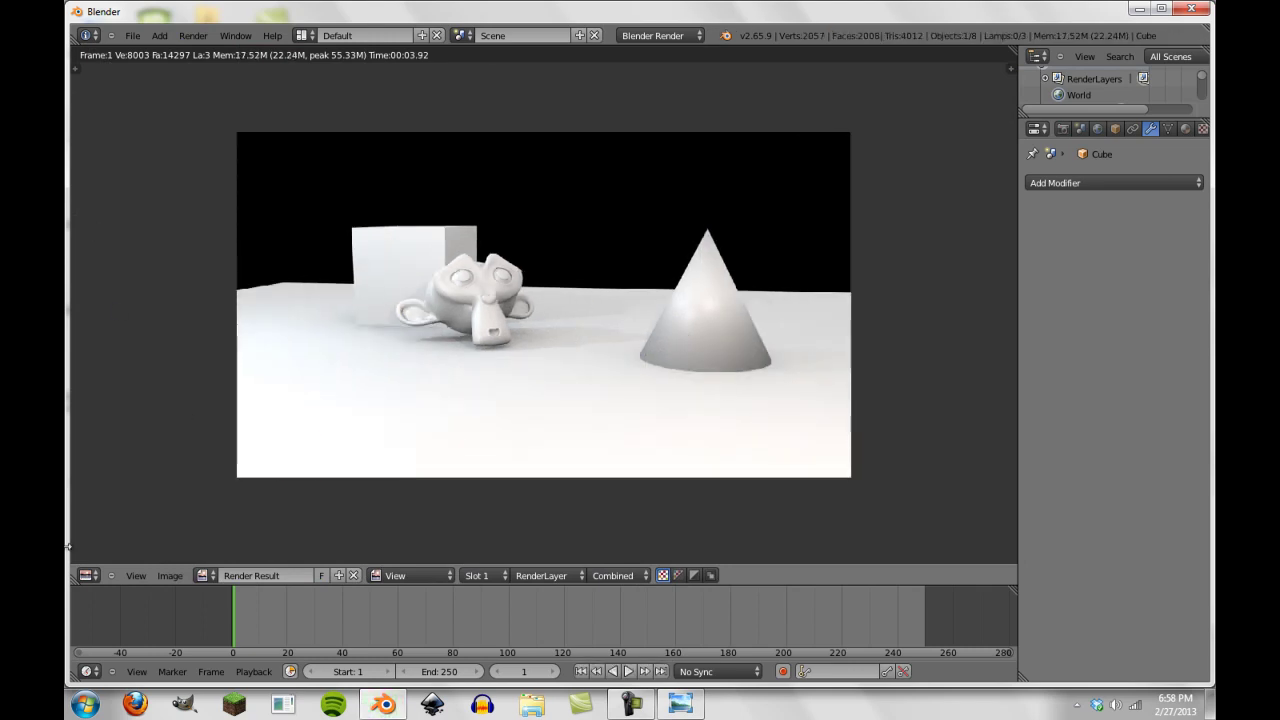
click(88, 575)
click(97, 563)
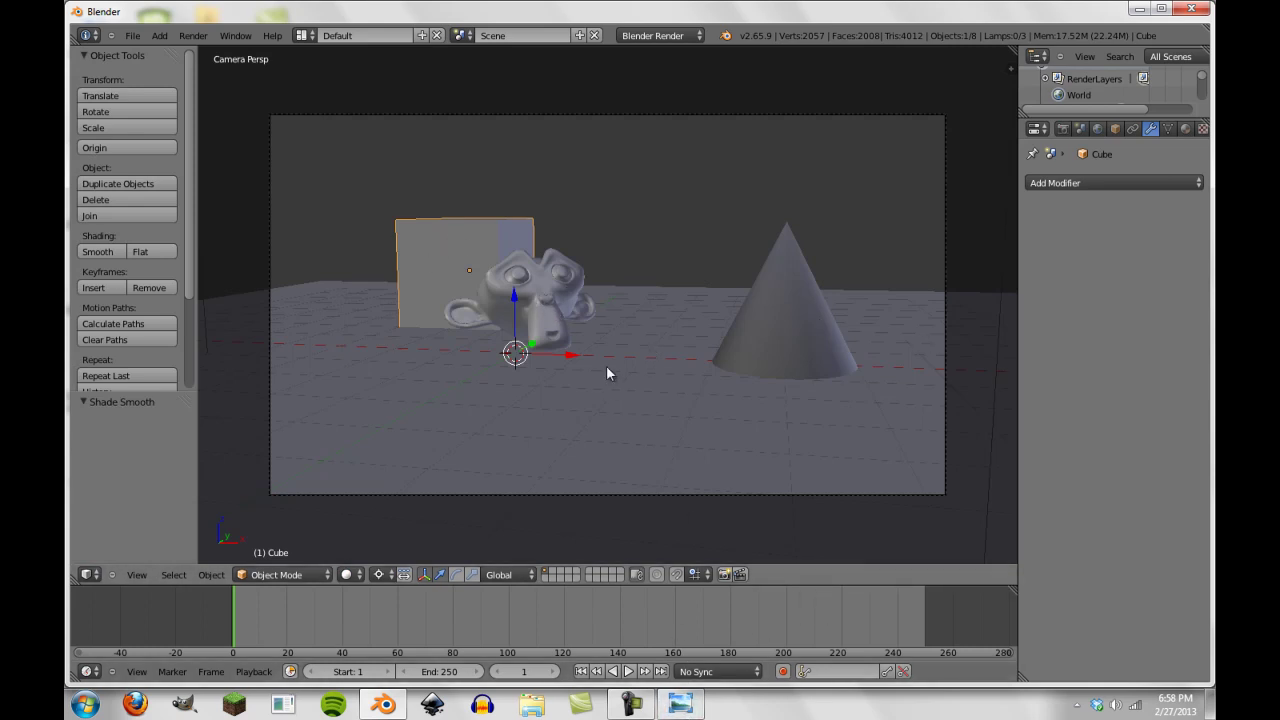
right_click(751, 292)
right_click(656, 340)
Browse the saved pictures with Next and Previous, then close Windows Photo Viewer
click(680, 704)
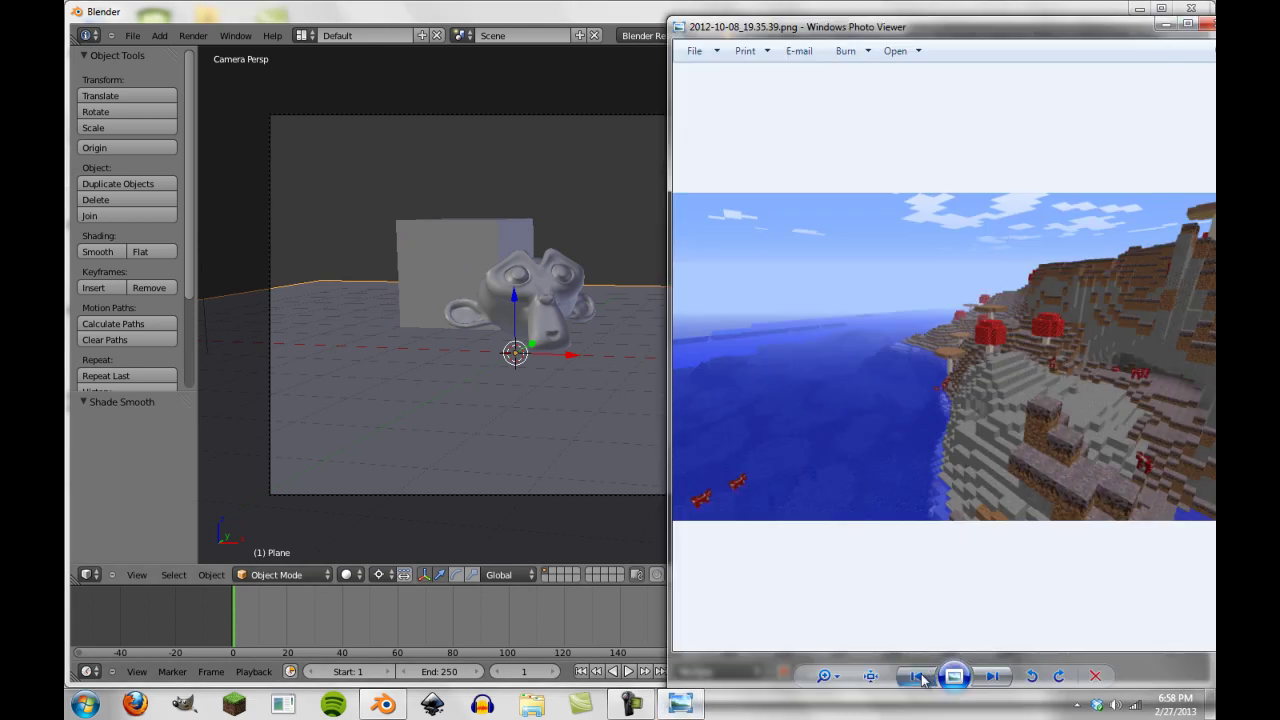
click(992, 676)
click(993, 677)
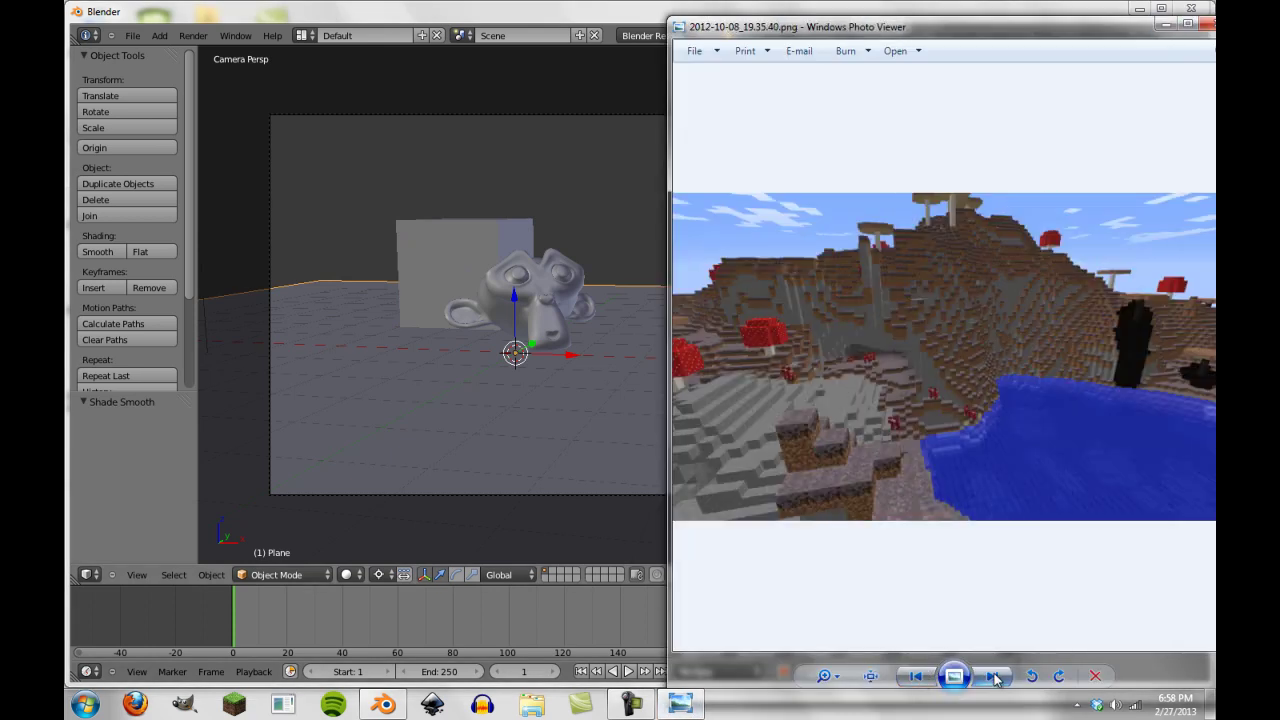
click(930, 680)
click(929, 680)
click(929, 680)
click(929, 680)
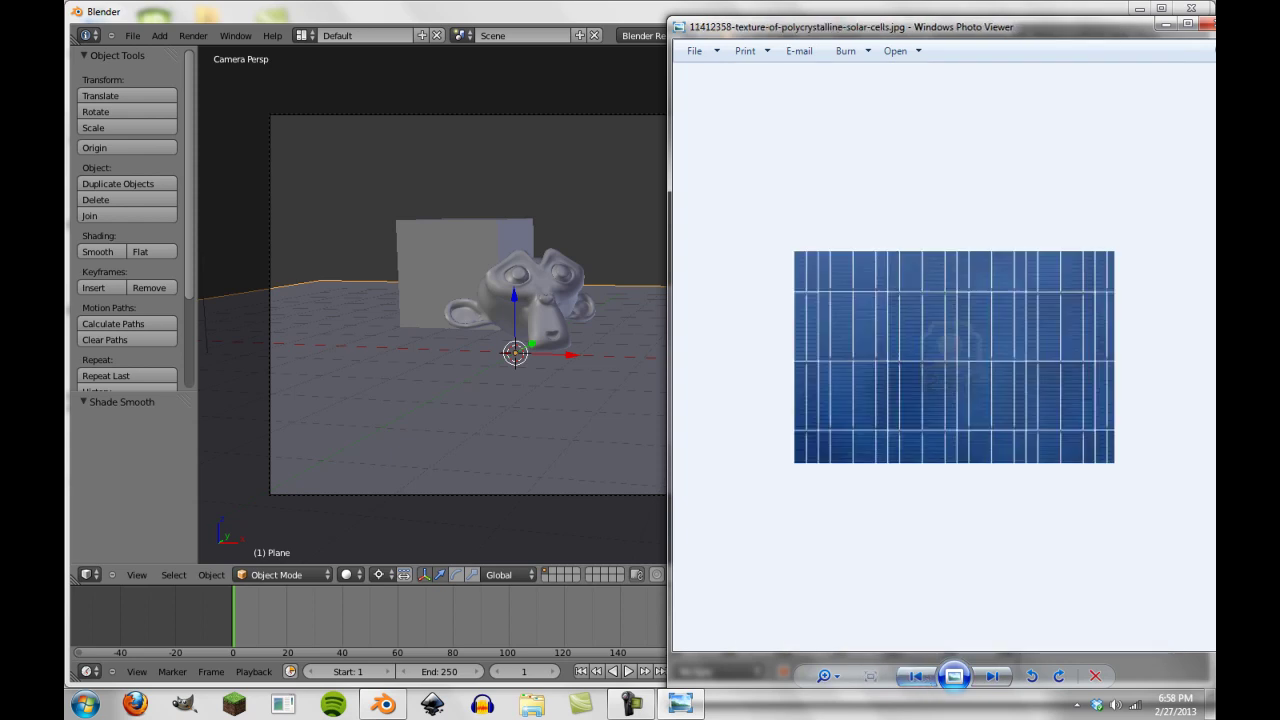
click(1191, 8)
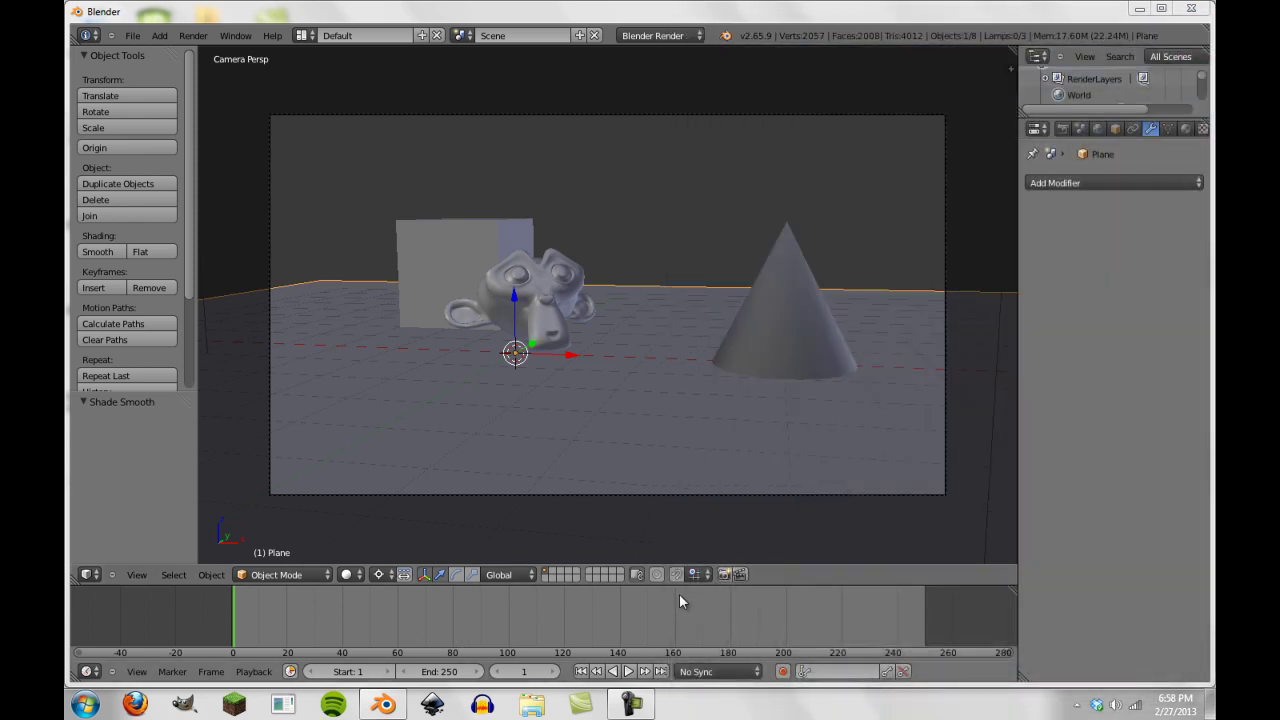
Minimize Blender and open 20090814_Pano_001_Playa_Lago_01_blended.jpg from the desktop in GIMP
click(1139, 8)
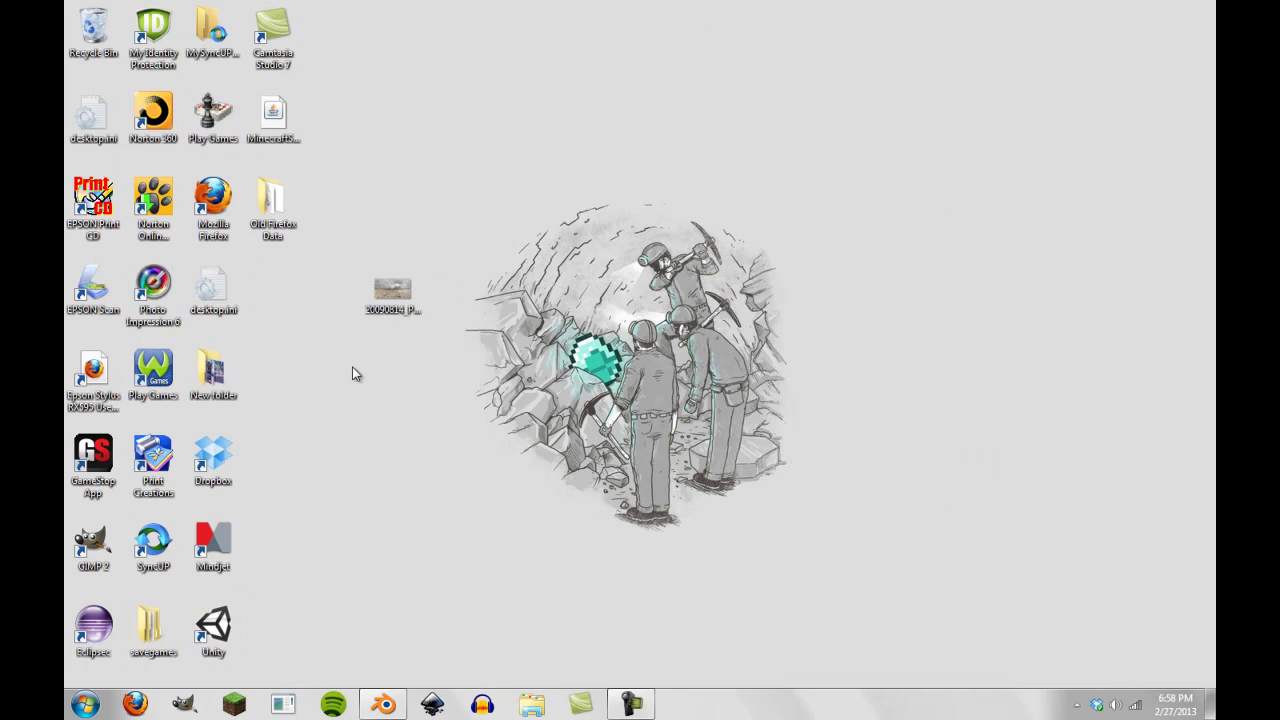
click(391, 302)
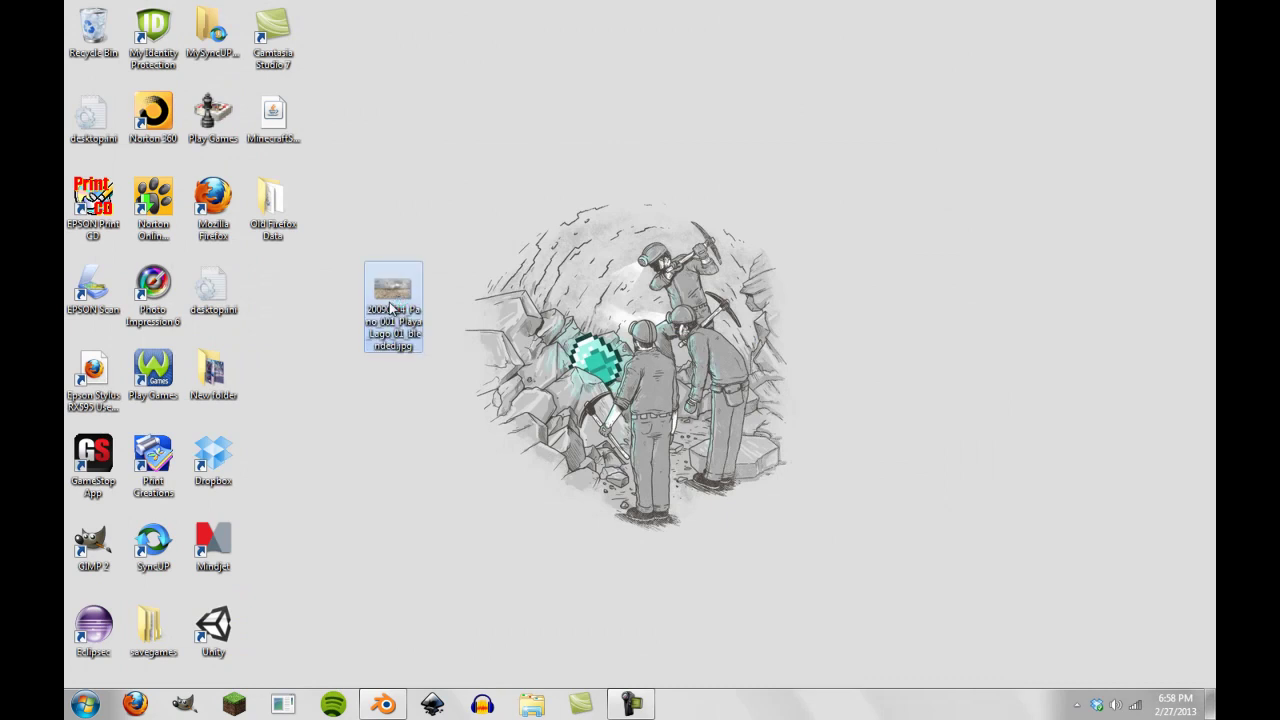
double_click(391, 308)
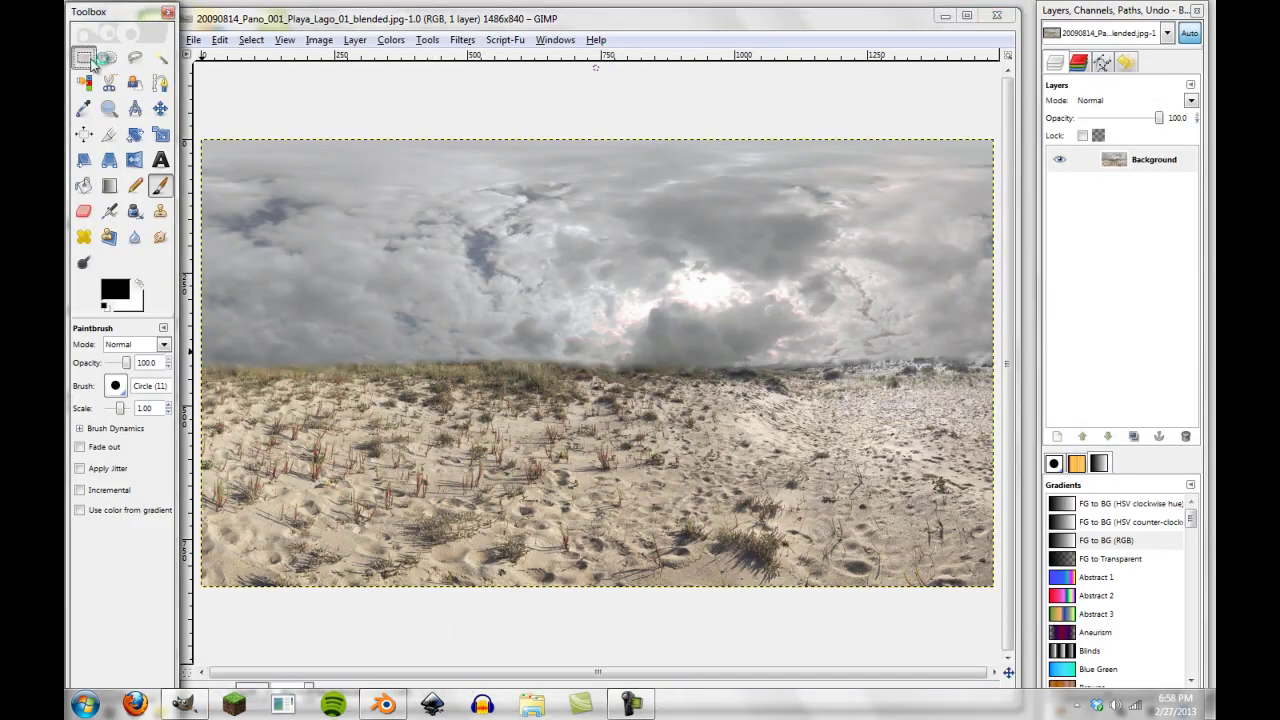
Pick GIMP's Rectangle Select tool, then switch between GIMP and Blender, ending on Blender
click(89, 60)
click(383, 704)
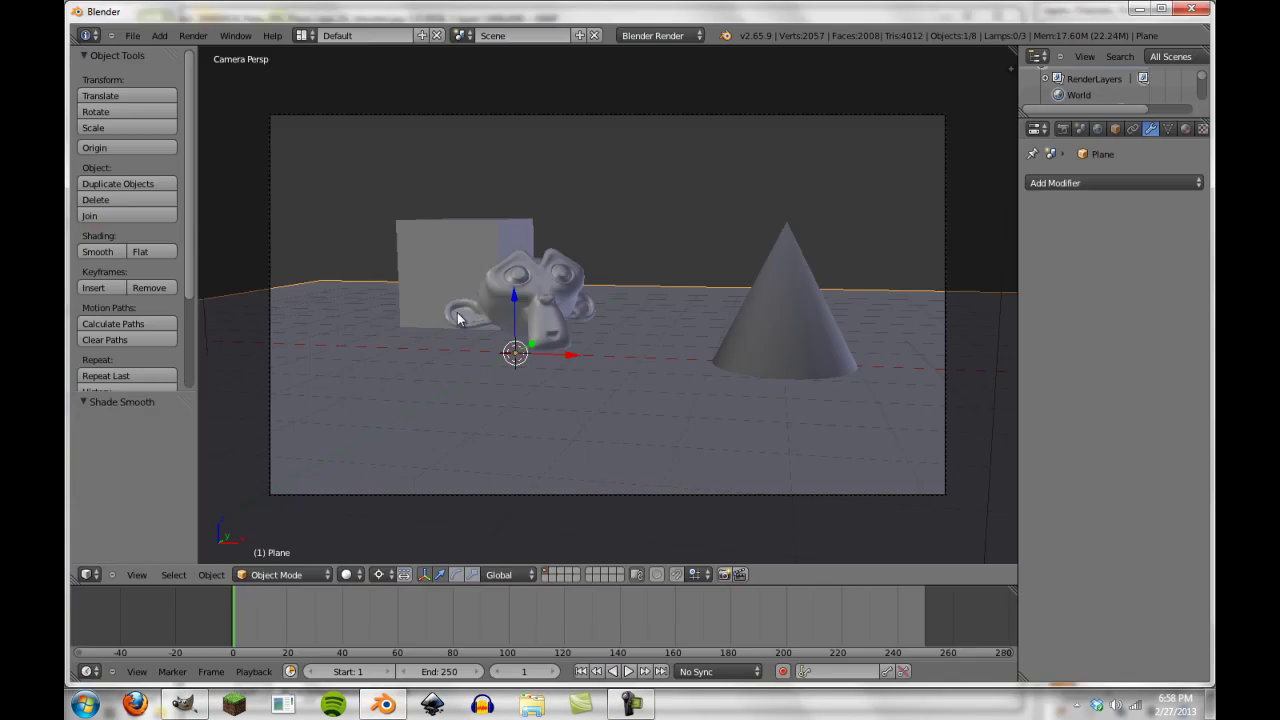
click(183, 704)
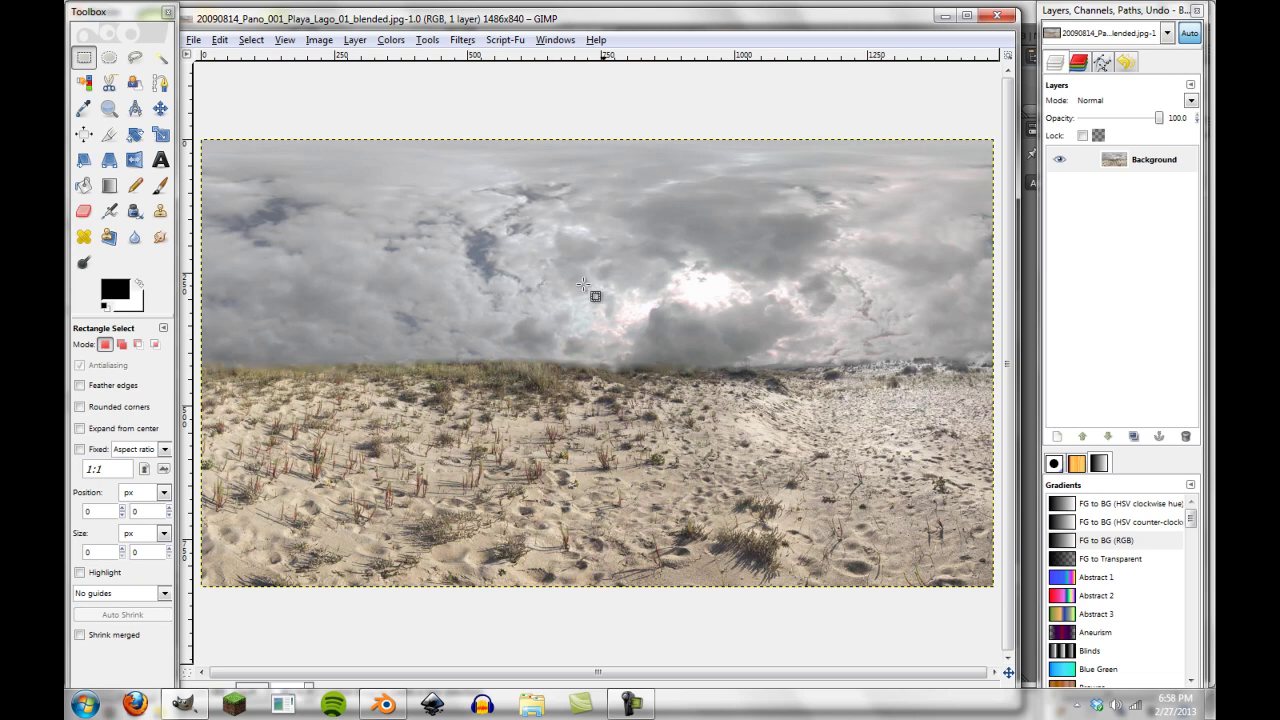
click(387, 705)
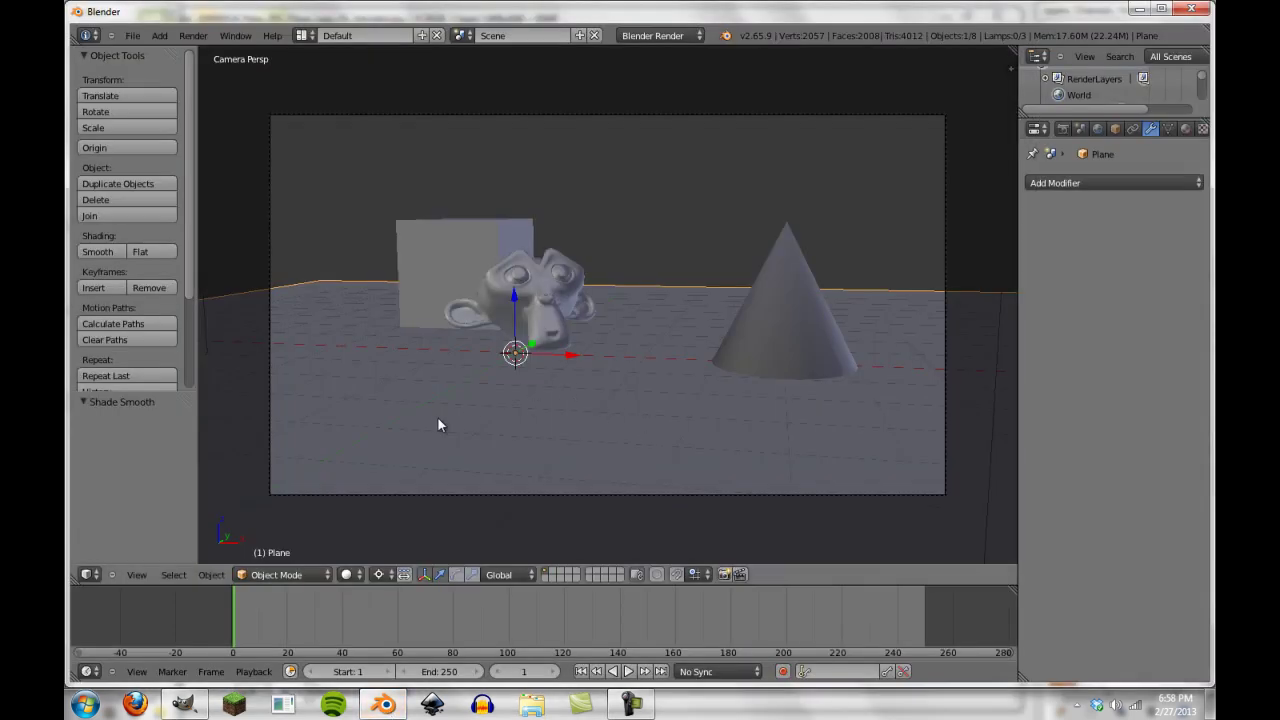
Set Object Relations pass indices: plane 1, Suzanne 2, cube 4, and adjust the cone's
middle_drag(437, 416, 645, 340)
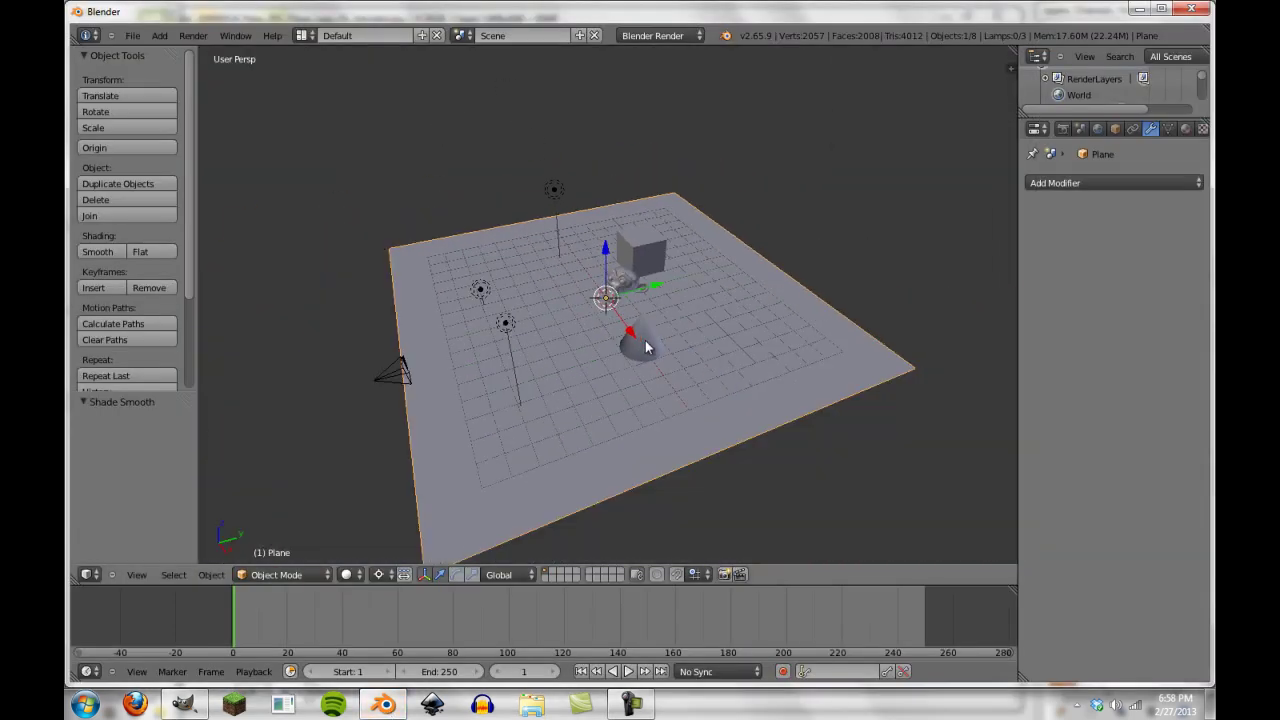
scroll(1185, 135, down, 2)
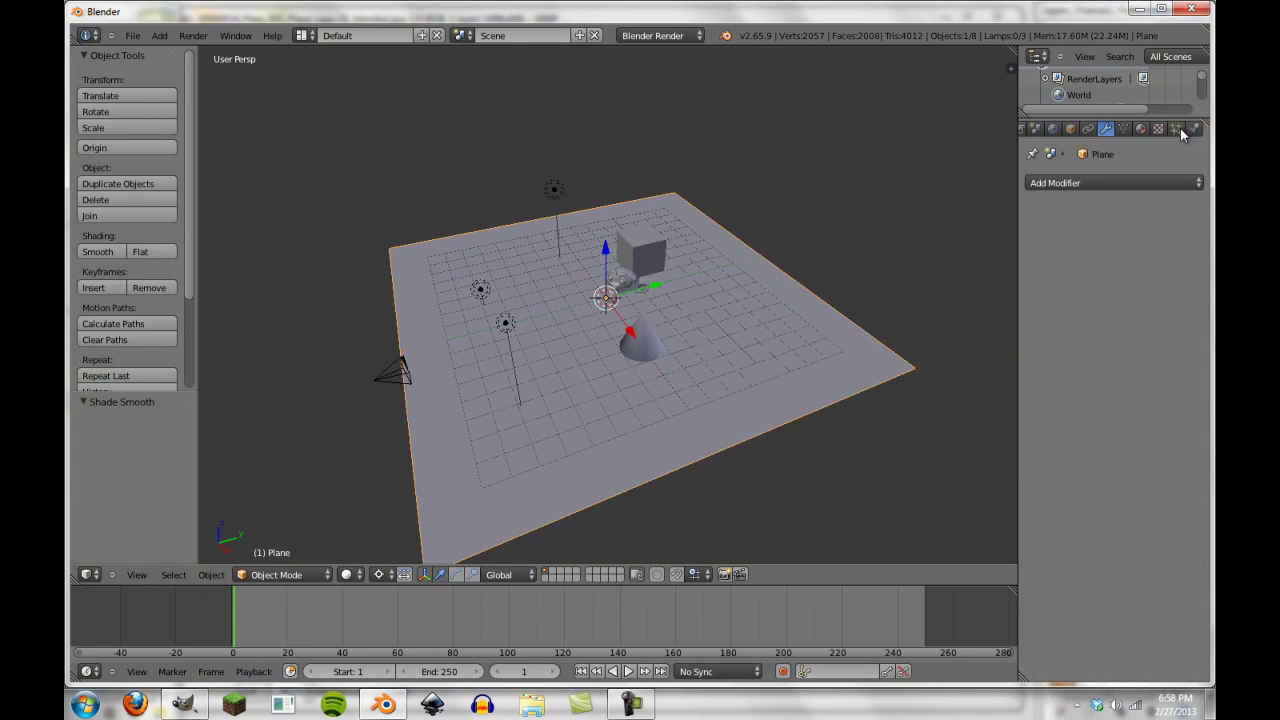
click(1072, 129)
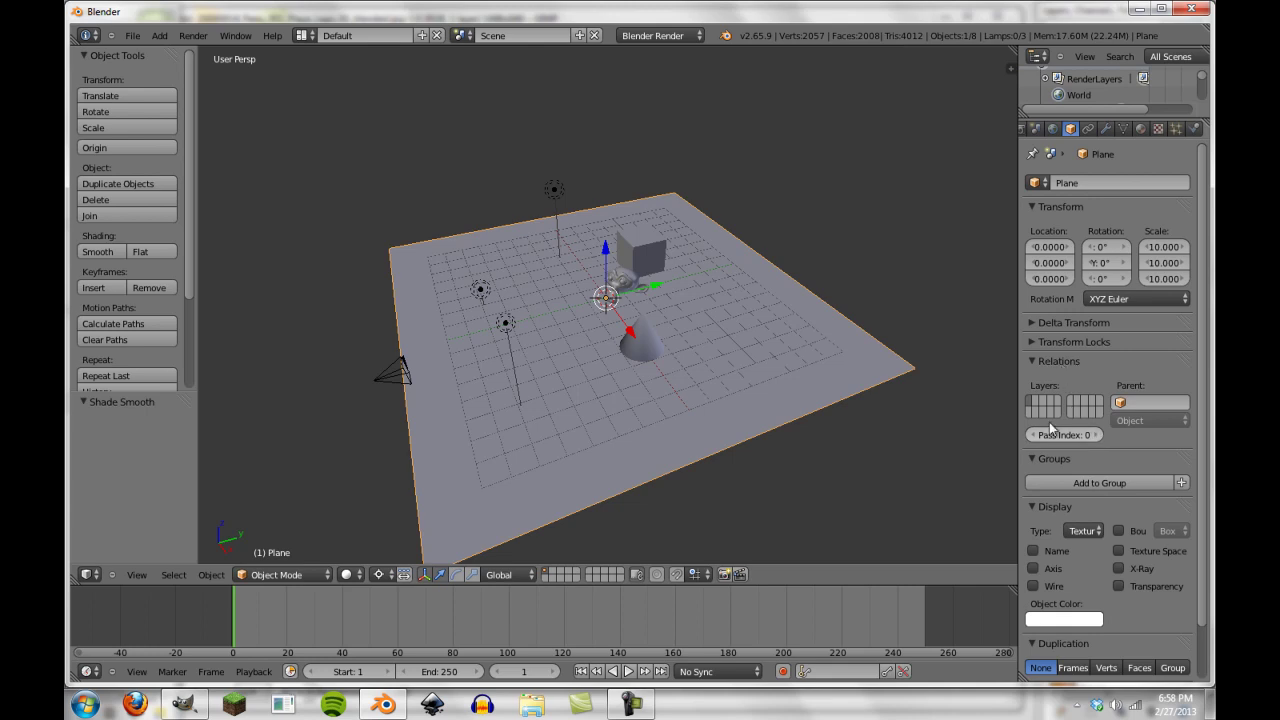
click(1098, 435)
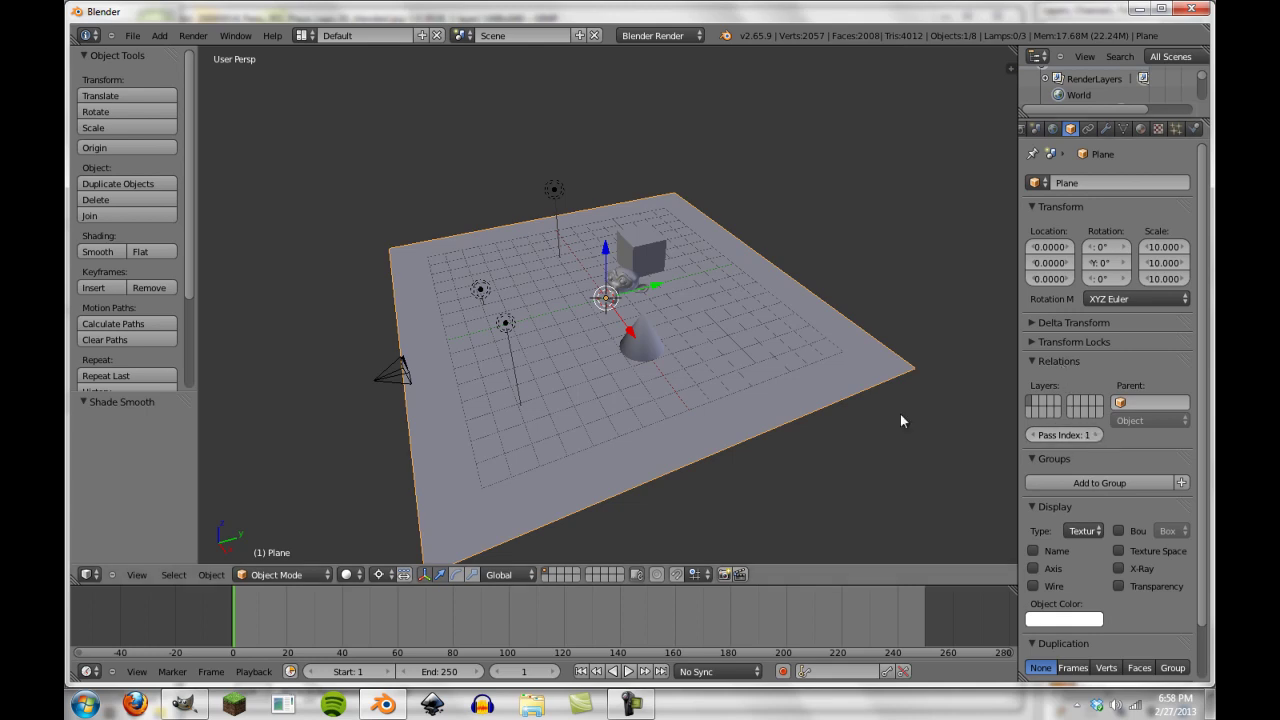
right_click(625, 278)
click(1098, 435)
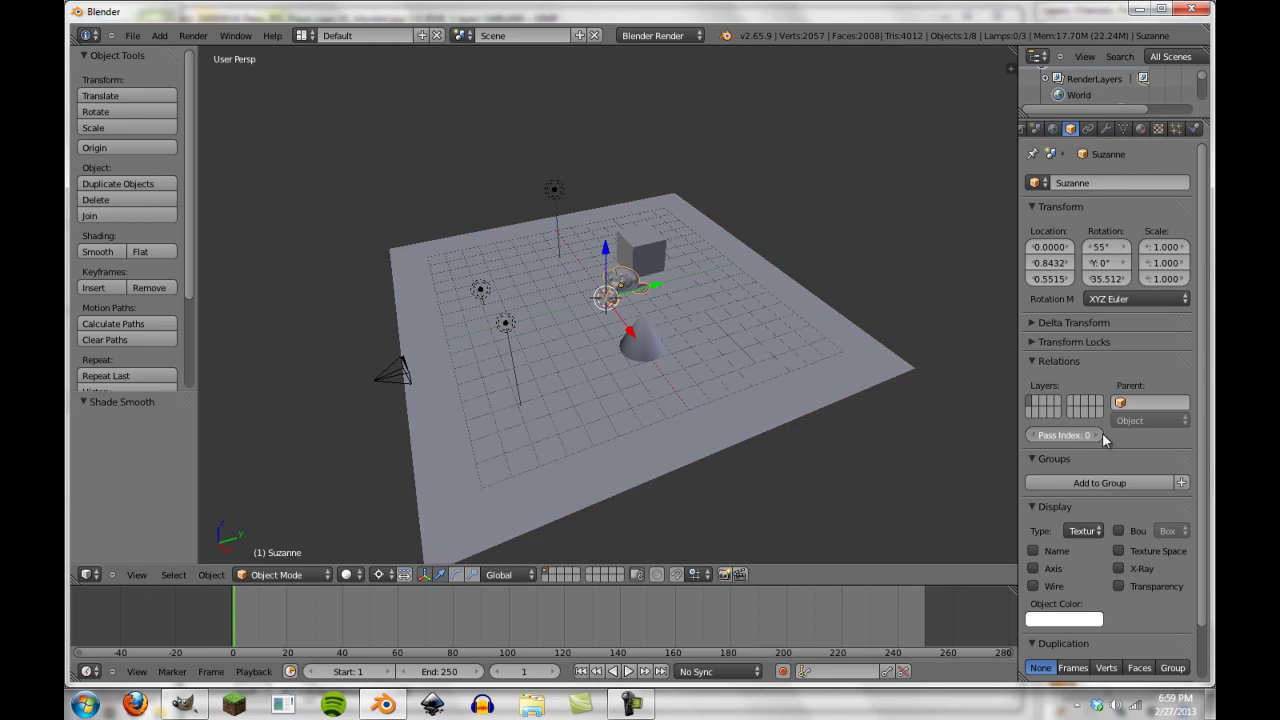
right_click(639, 343)
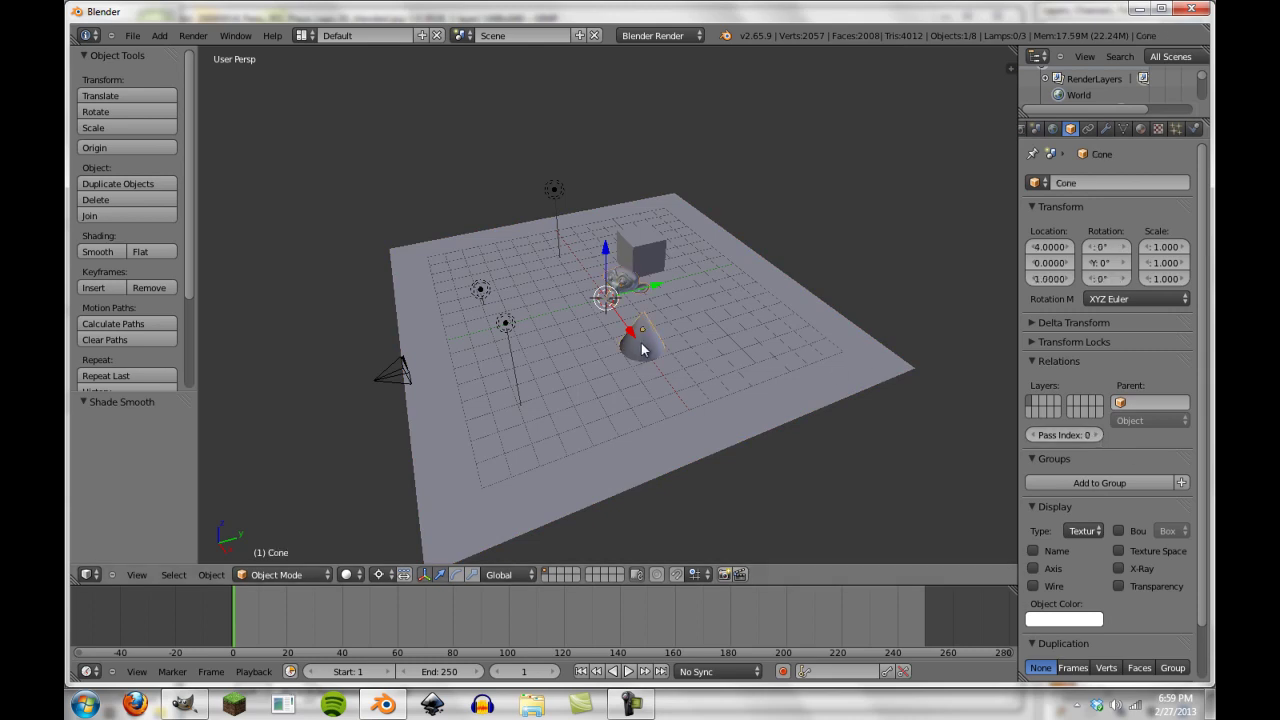
click(1098, 435)
right_click(641, 252)
click(1098, 435)
click(1098, 435)
click(1098, 435)
click(1098, 435)
Orbit the view around the objects, then select Suzanne and the ground plane
middle_drag(521, 289, 622, 239)
scroll(463, 260, up, 4)
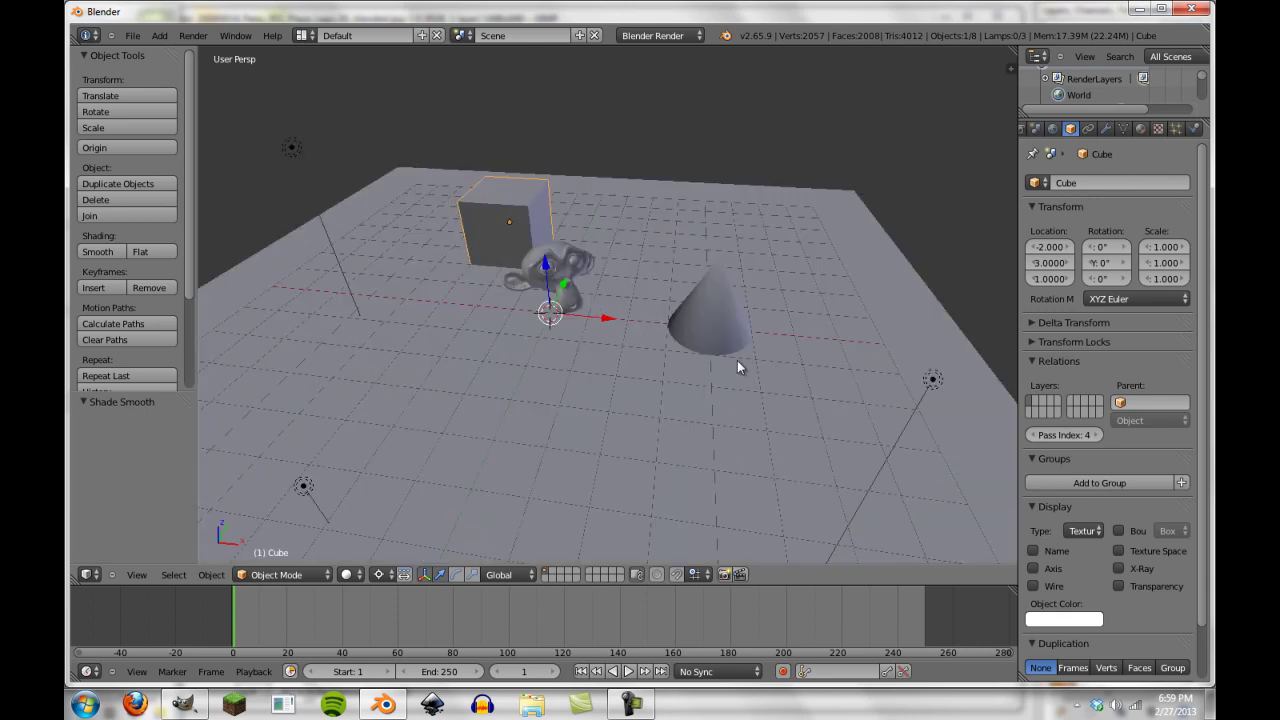
middle_drag(737, 367, 933, 405)
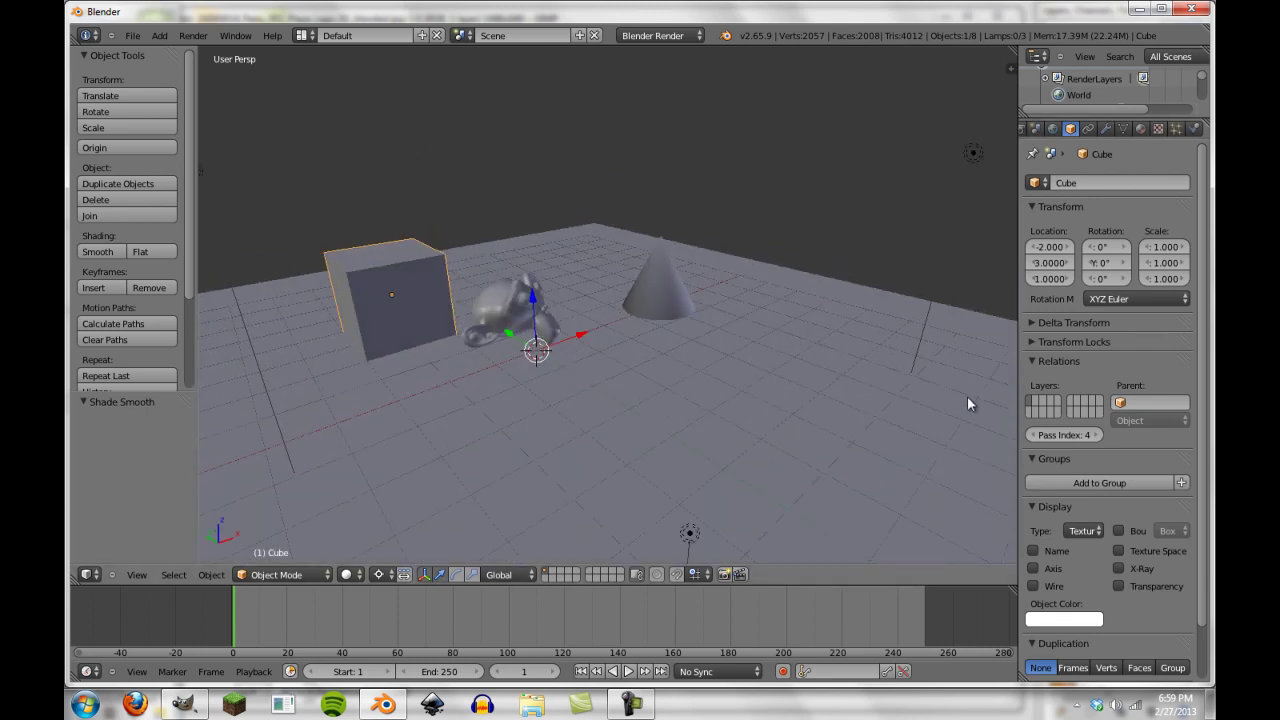
scroll(504, 306, down, 5)
middle_drag(504, 306, 580, 314)
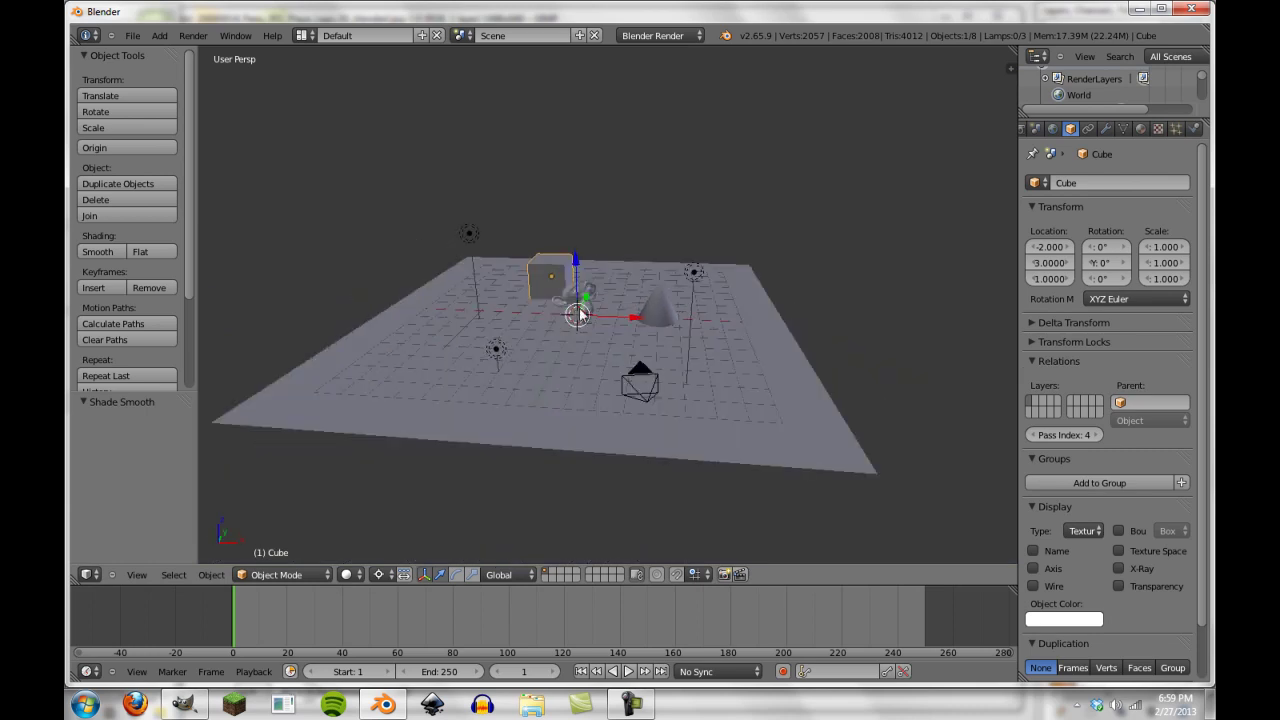
scroll(580, 314, up, 4)
right_click(548, 290)
scroll(623, 280, down, 4)
right_click(720, 300)
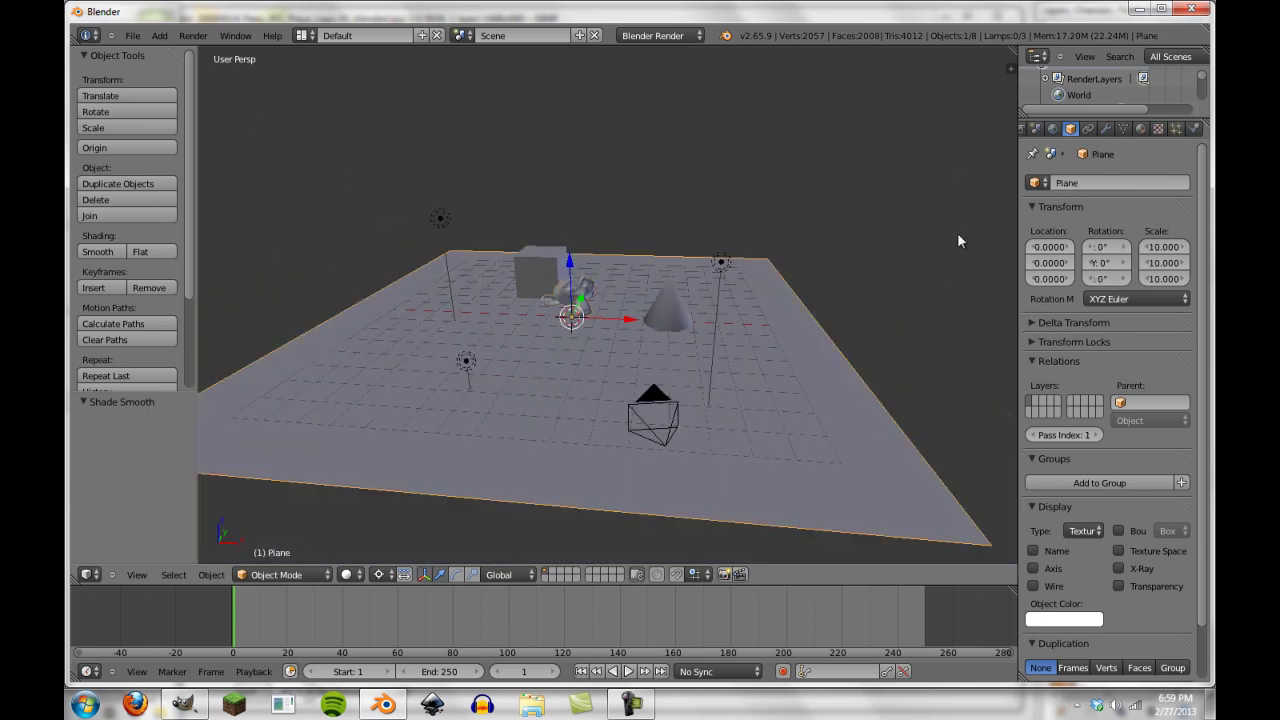
Give the plane a new blue material with full diffuse intensity and no specular
click(1141, 128)
click(1074, 233)
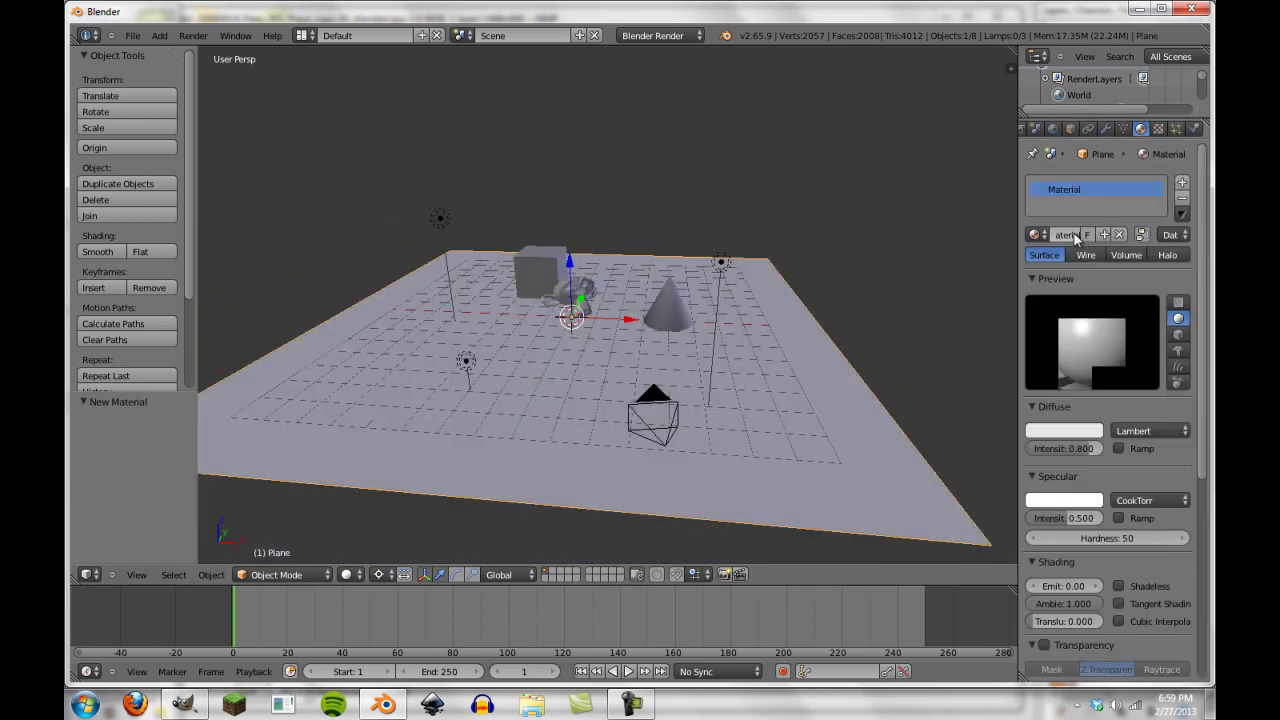
drag(1064, 448, 1110, 448)
drag(1103, 517, 1040, 517)
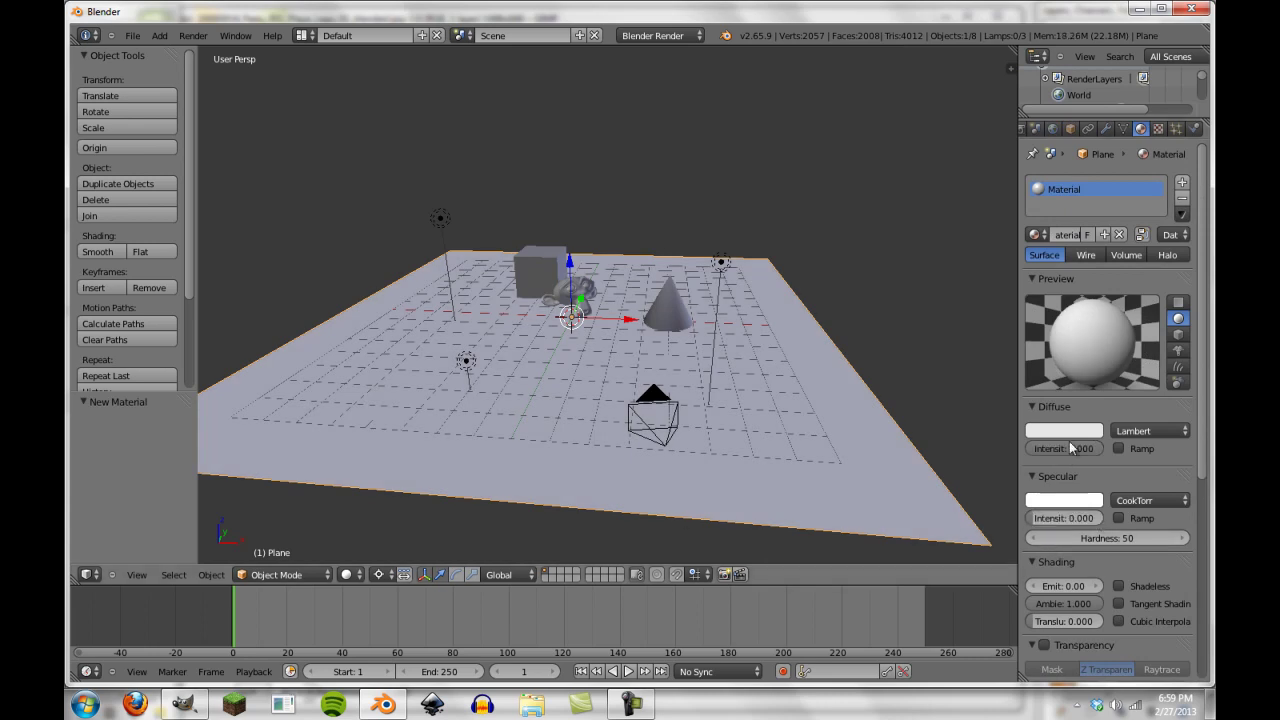
click(1062, 430)
click(1090, 217)
click(1059, 229)
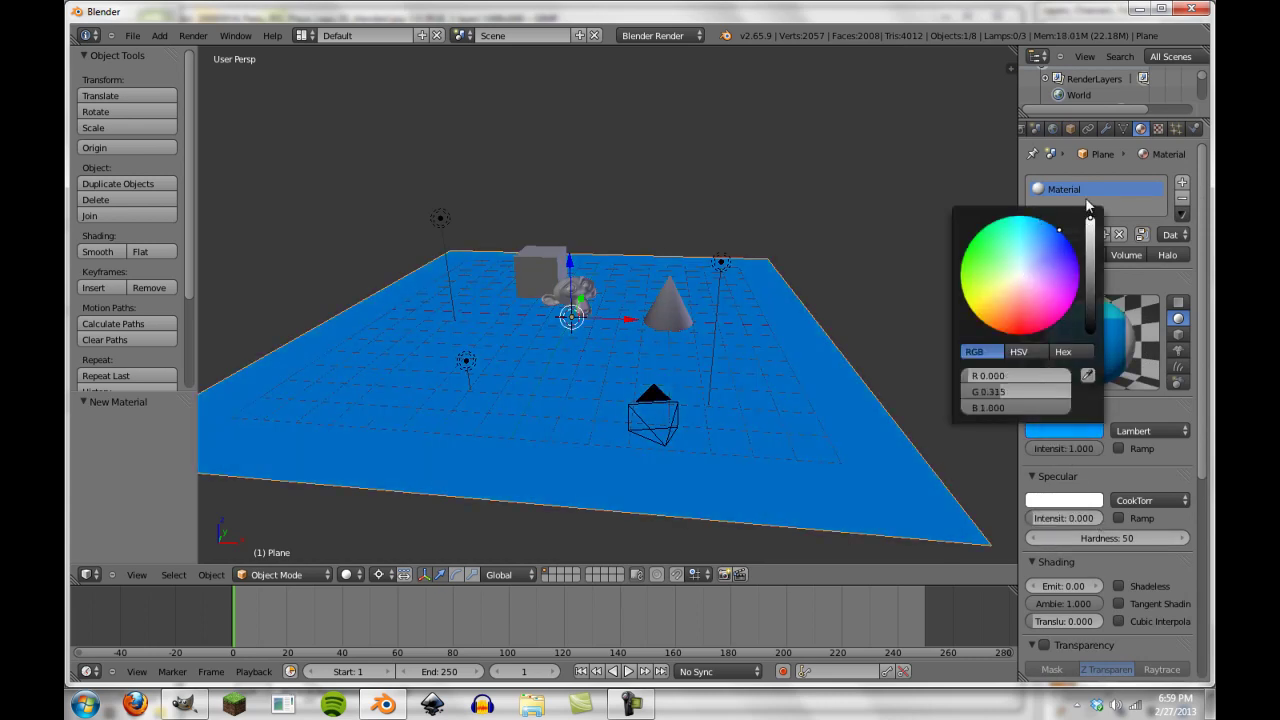
Assign Suzanne the existing material and change its diffuse colour to green
right_click(576, 291)
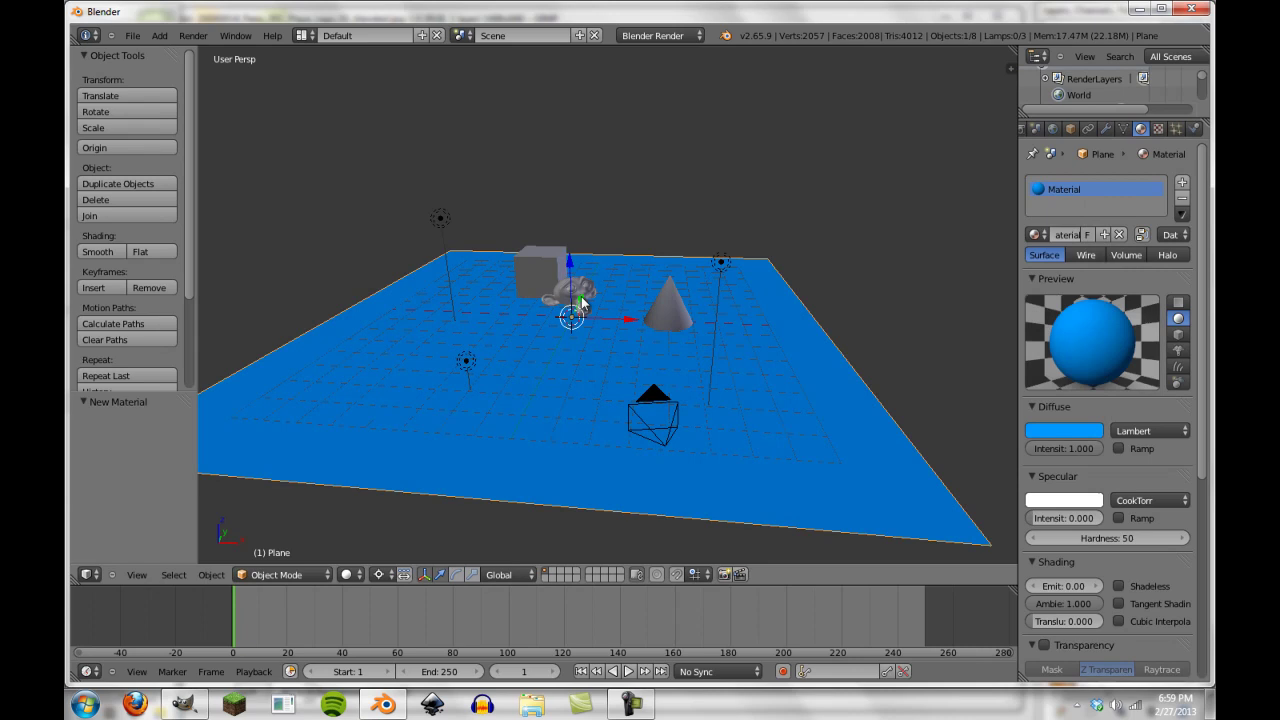
click(1035, 234)
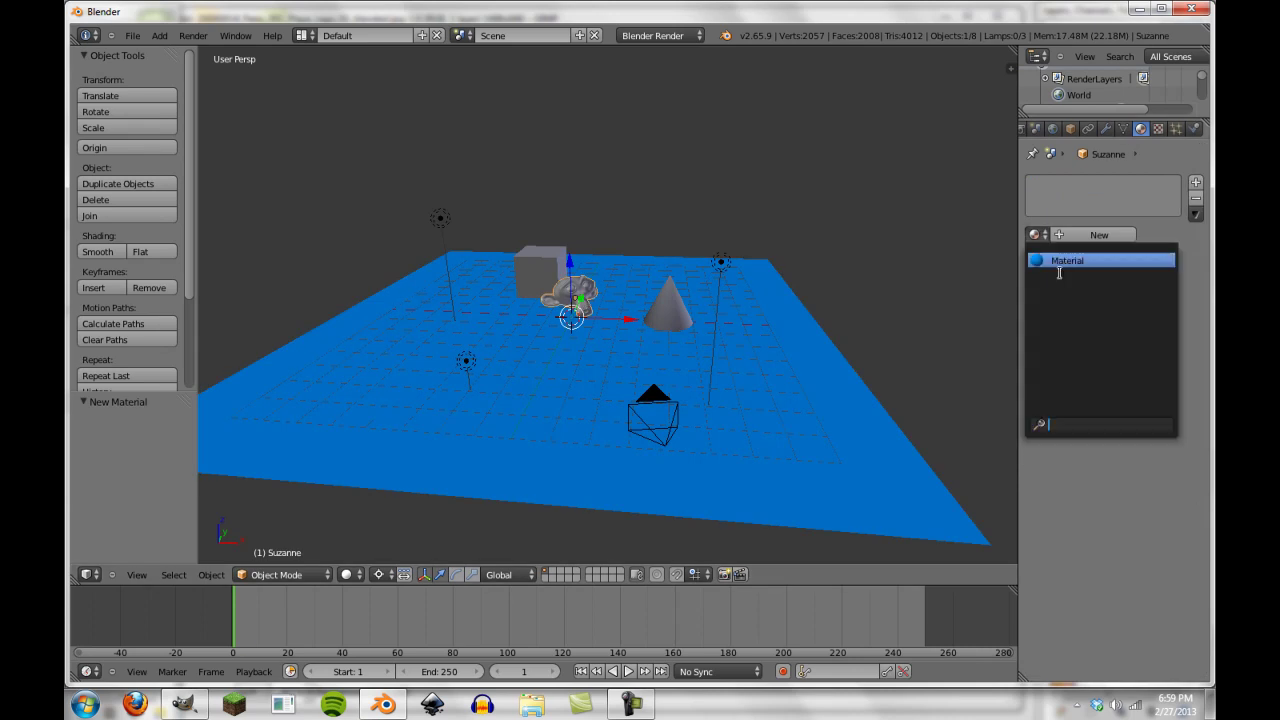
click(1062, 260)
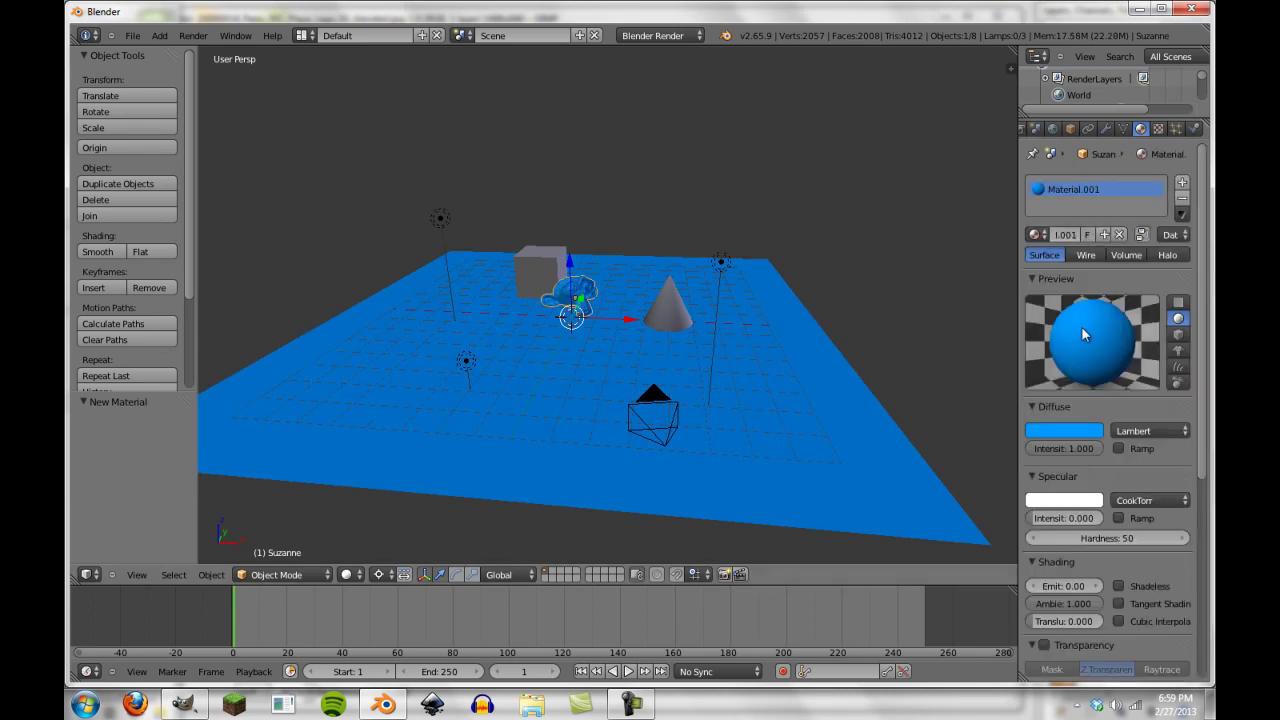
click(1060, 432)
click(973, 226)
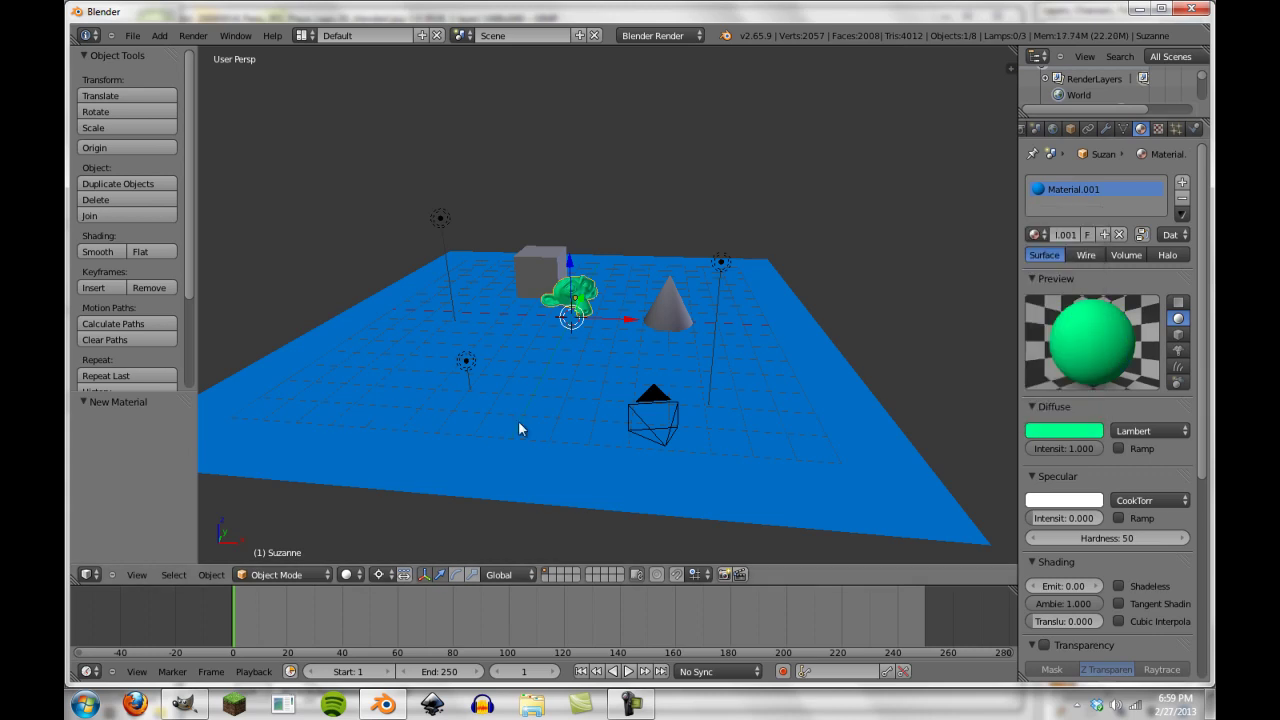
Assign the cone the green material and change its diffuse colour to magenta
right_click(676, 320)
click(1035, 234)
click(1060, 276)
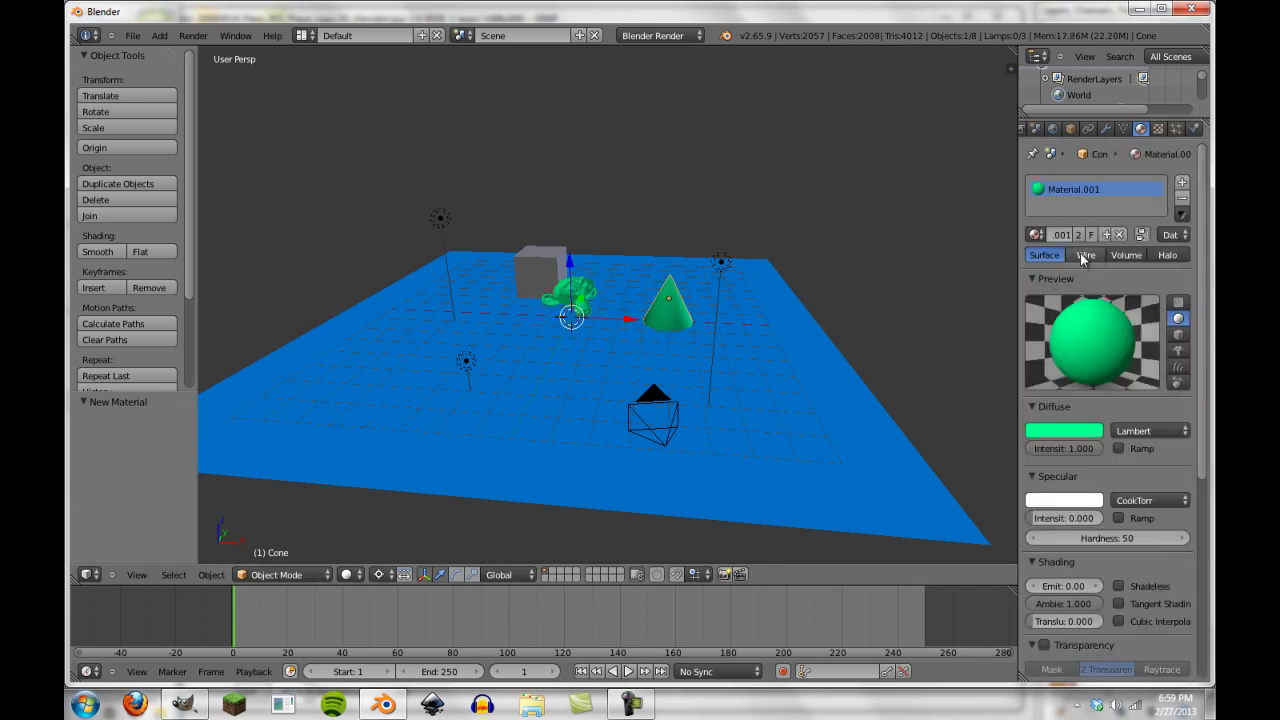
click(1066, 431)
click(1048, 327)
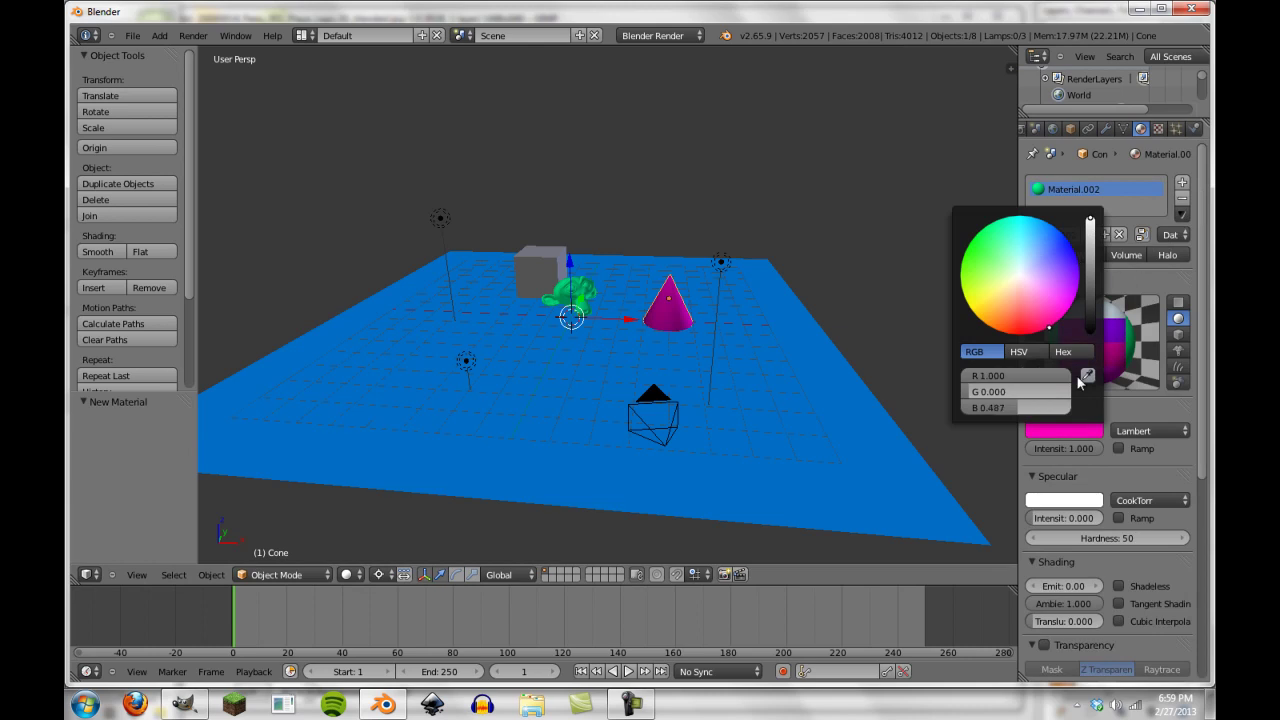
Give the cube a new orange material with specular removed
right_click(561, 256)
click(1035, 234)
click(1099, 234)
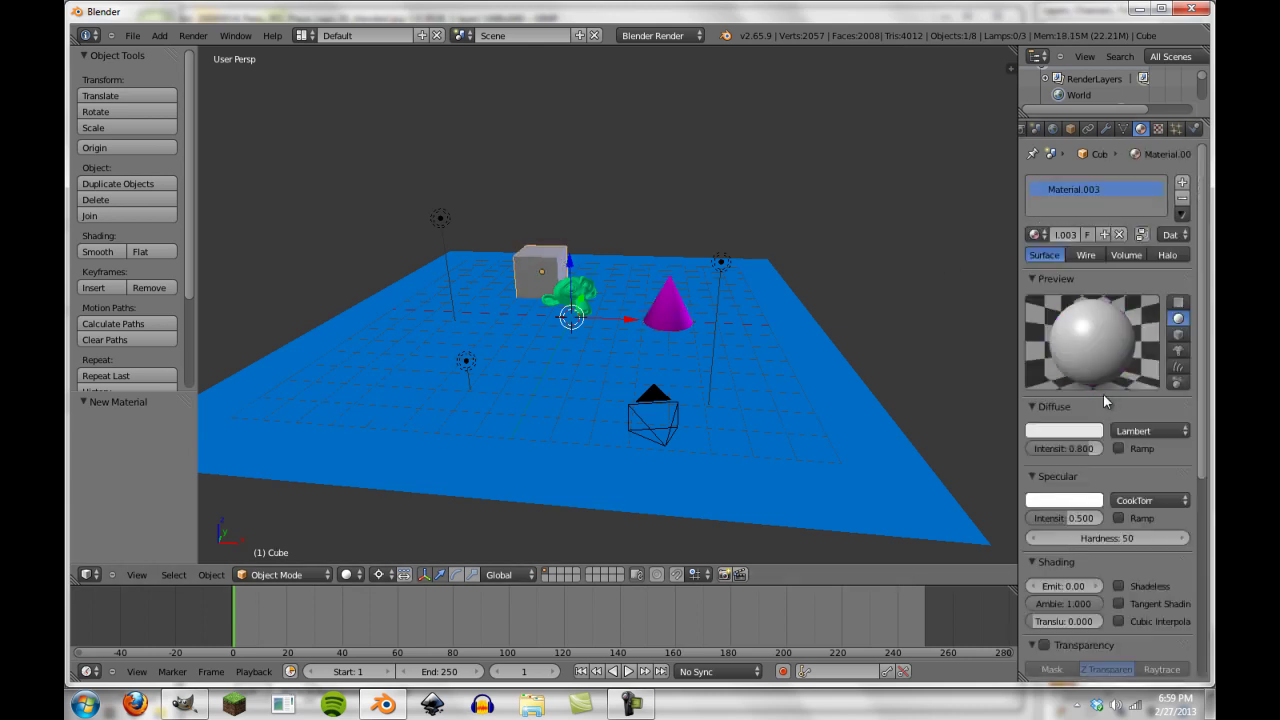
drag(1084, 520, 1040, 520)
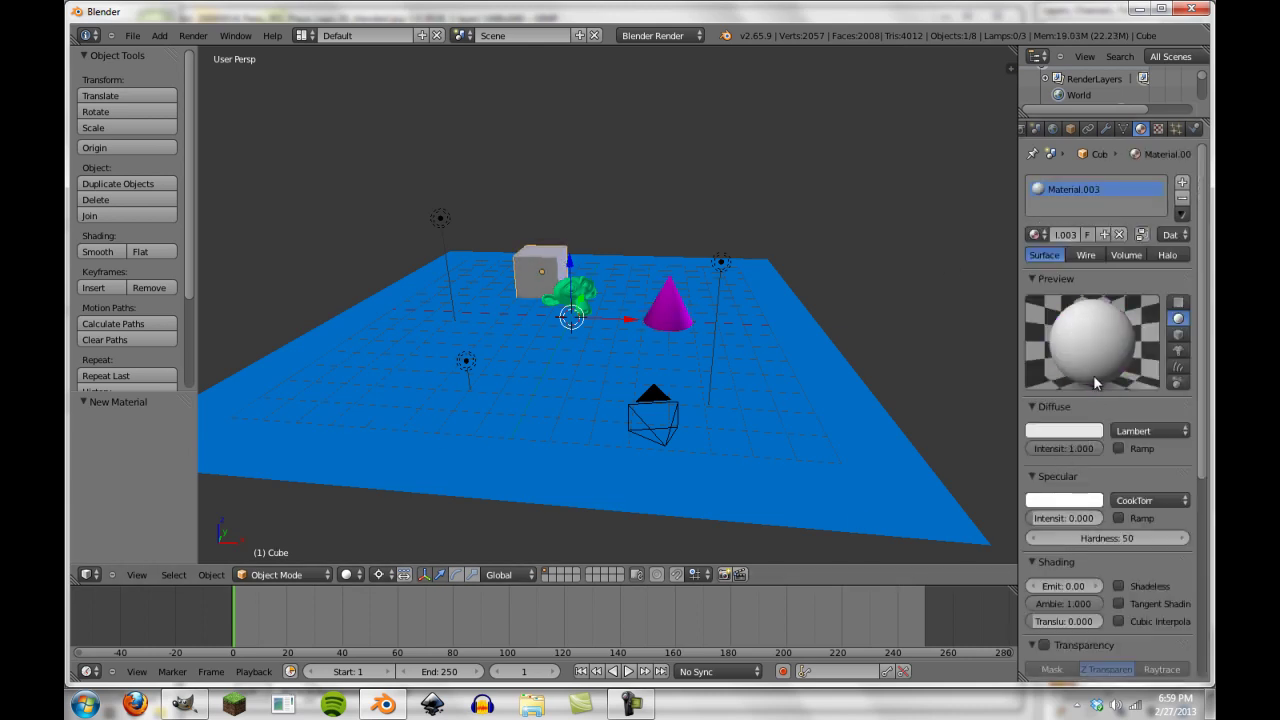
click(1076, 428)
click(1039, 325)
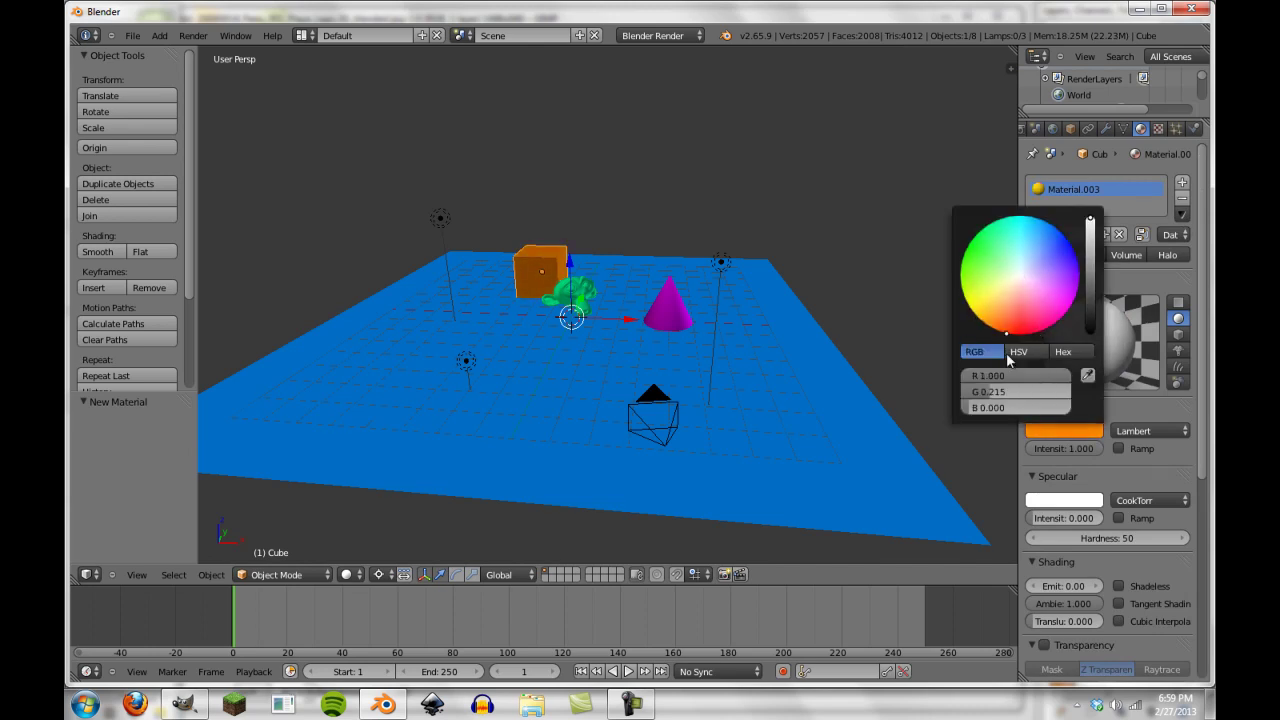
middle_drag(472, 358, 470, 288)
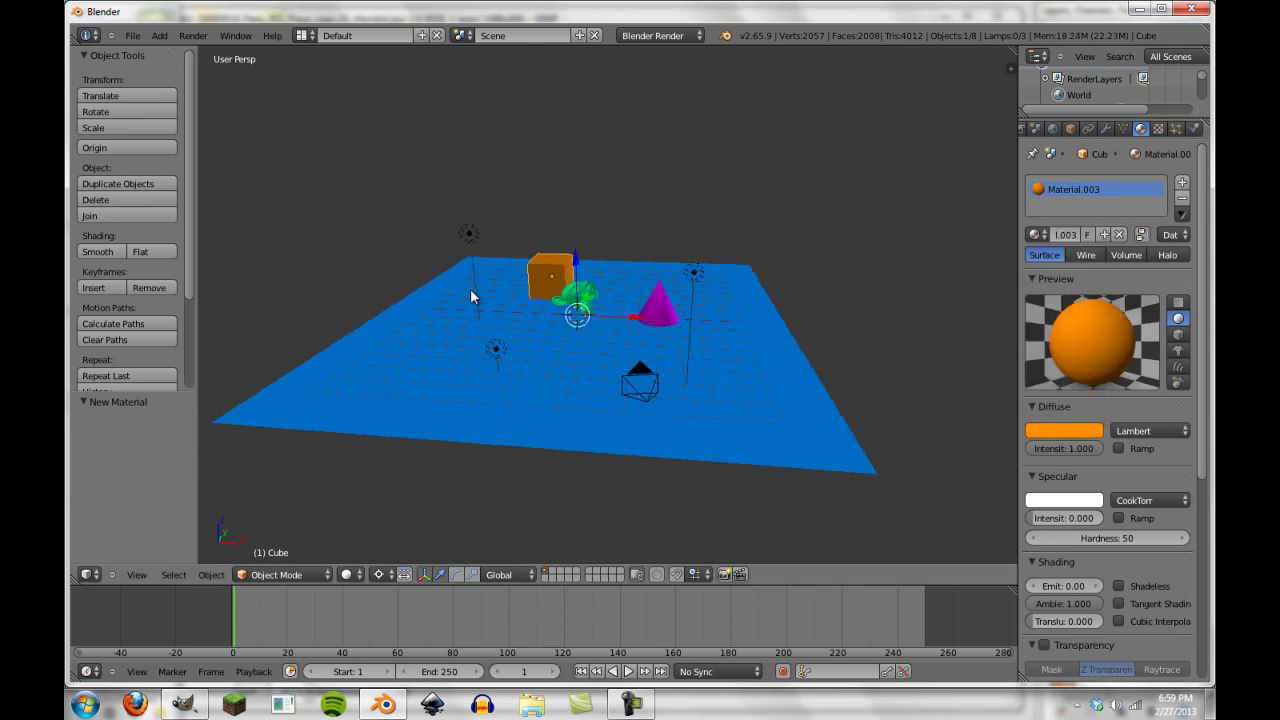
Render a still image from the scene camera, then return to the 3D View
key(KP_0)
click(193, 35)
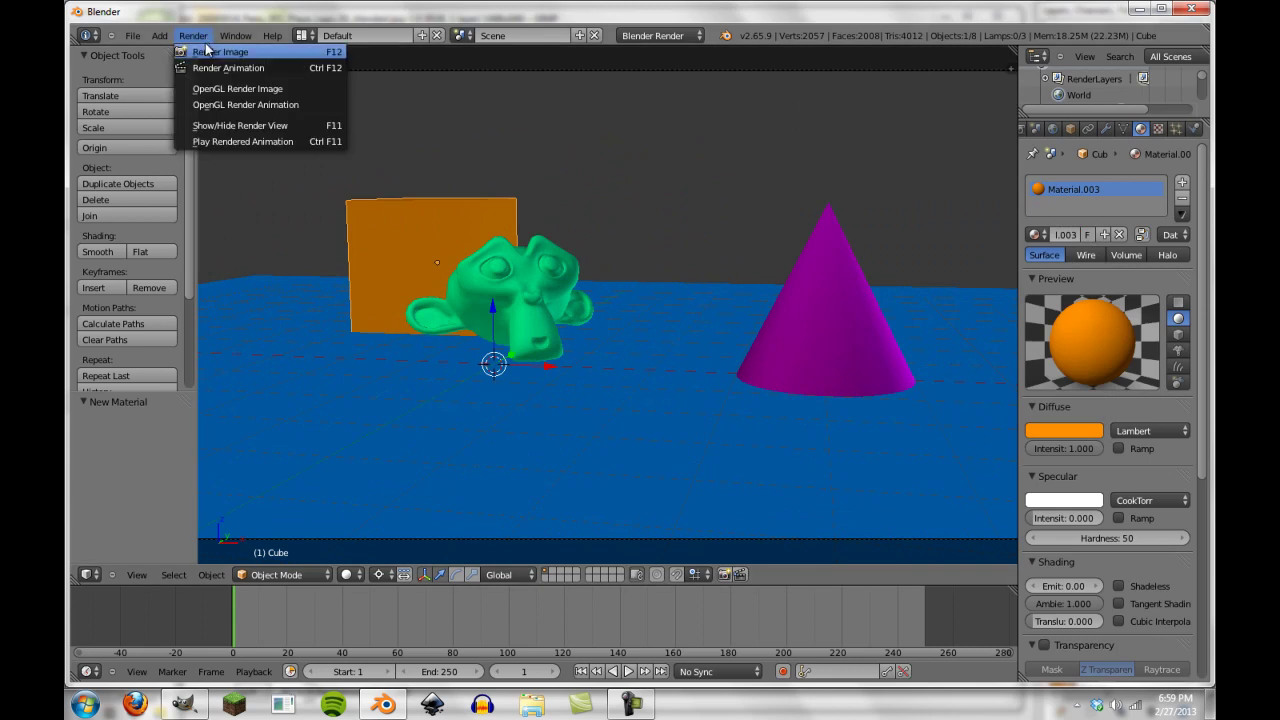
click(215, 47)
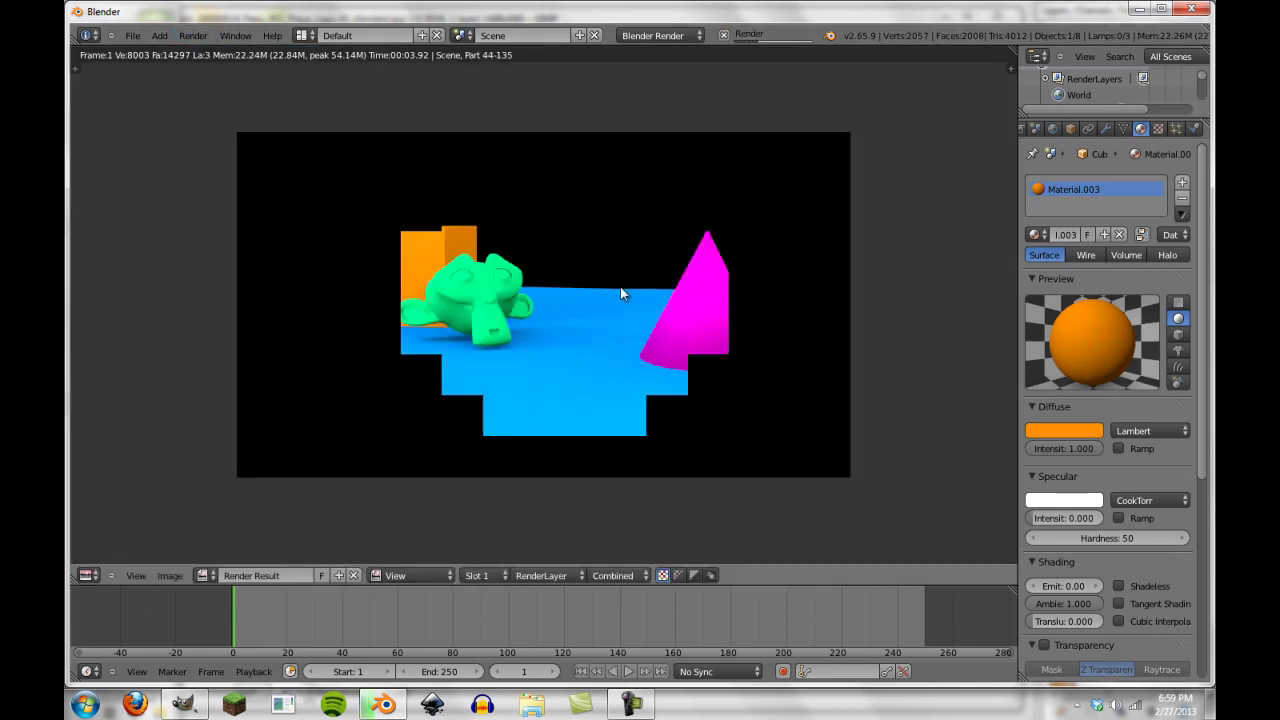
scroll(498, 260, up, 2)
scroll(498, 258, down, 2)
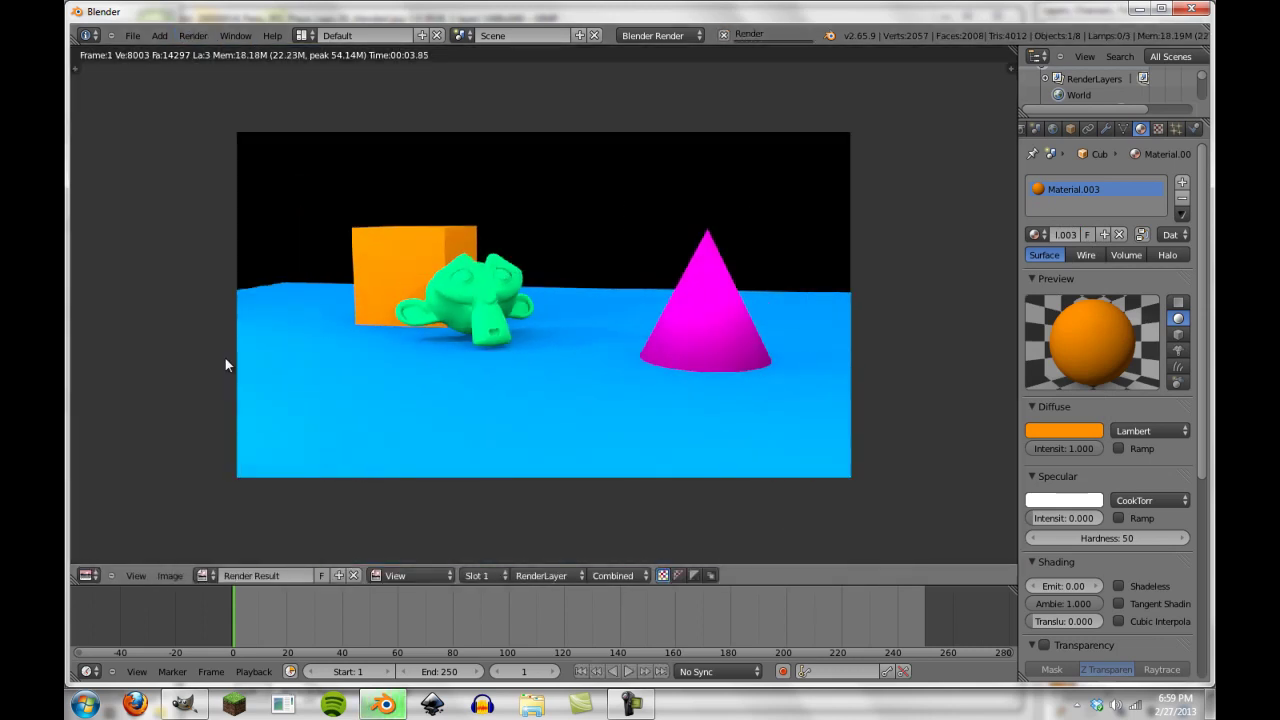
click(97, 577)
click(98, 557)
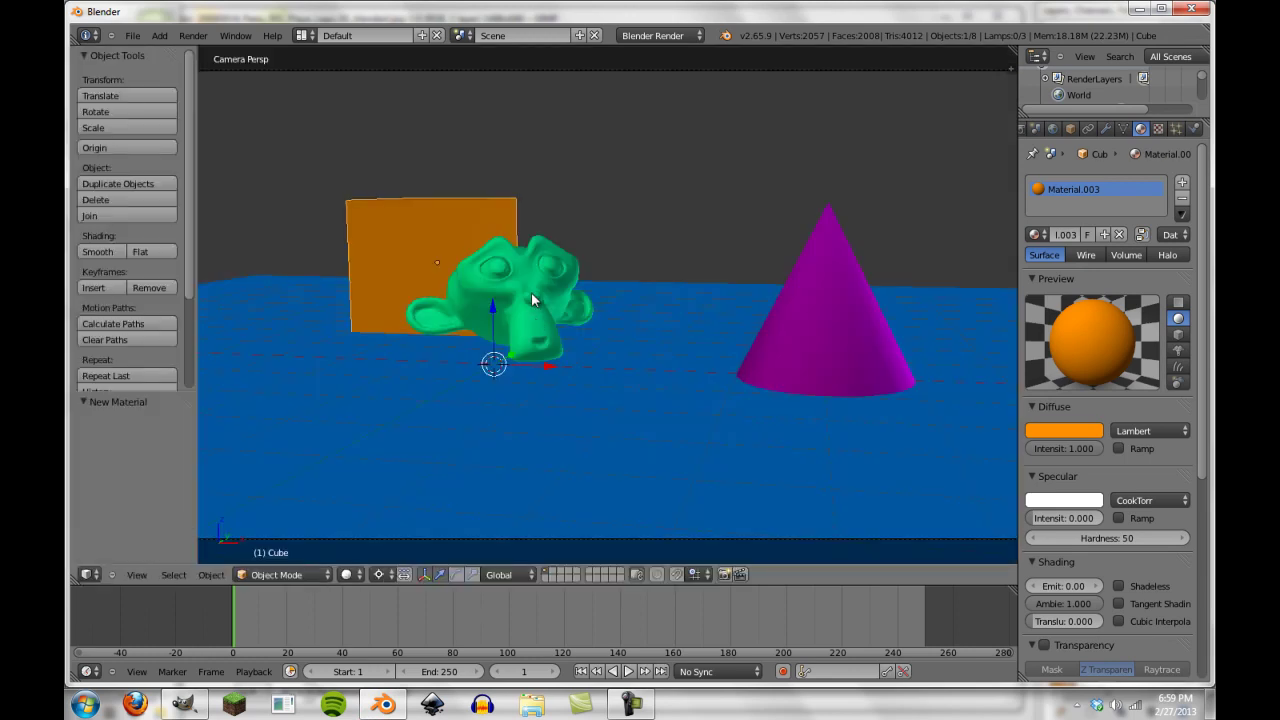
Raise the ground plane's material pass index to 1
right_click(531, 295)
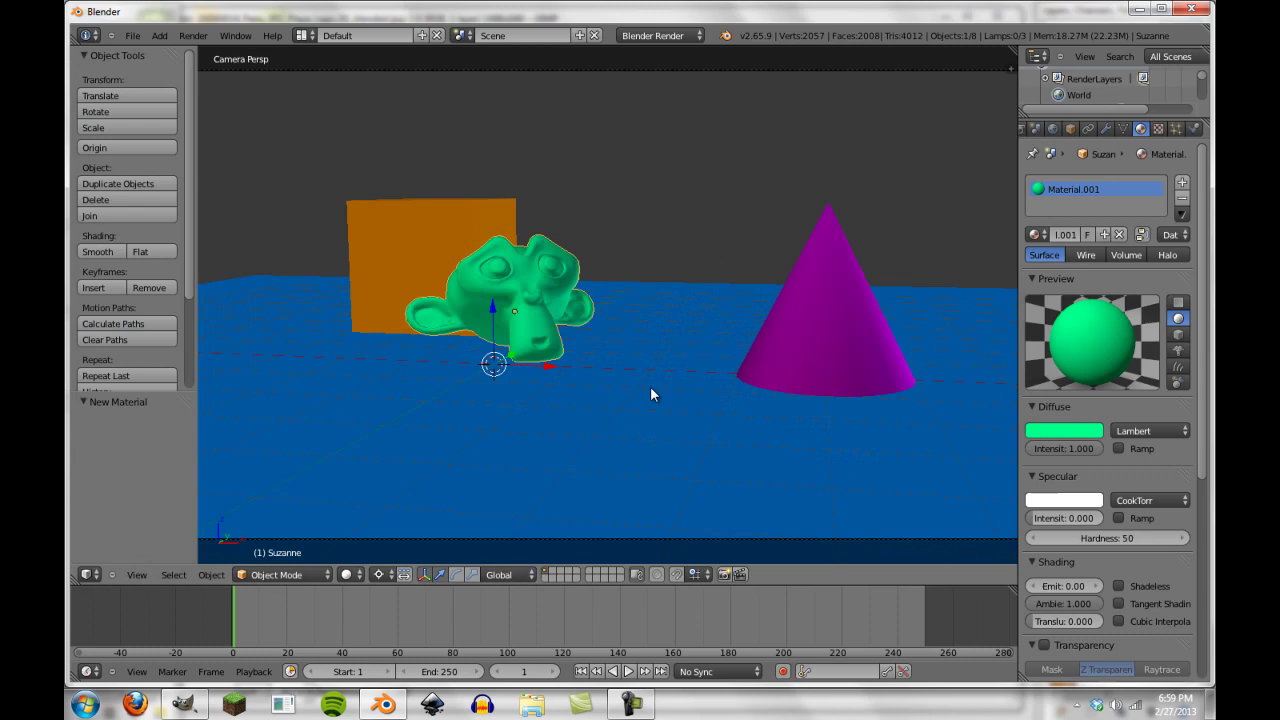
right_click(706, 304)
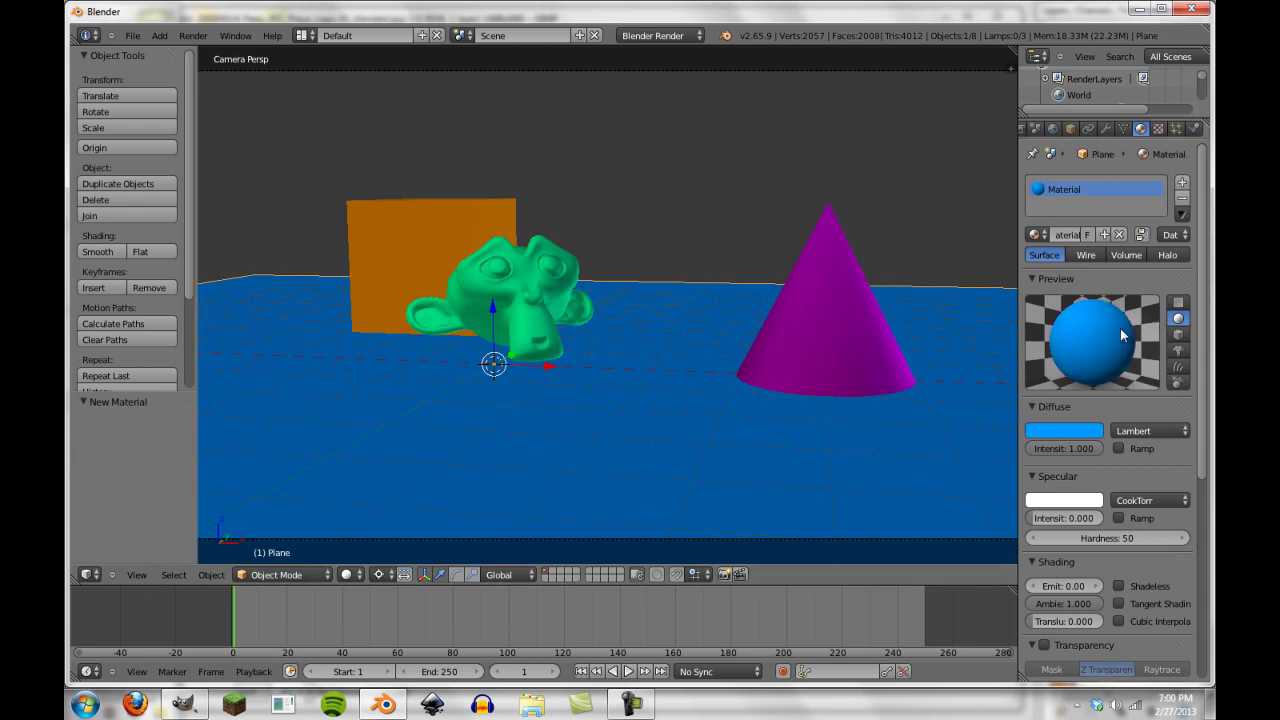
scroll(1120, 328, down, 8)
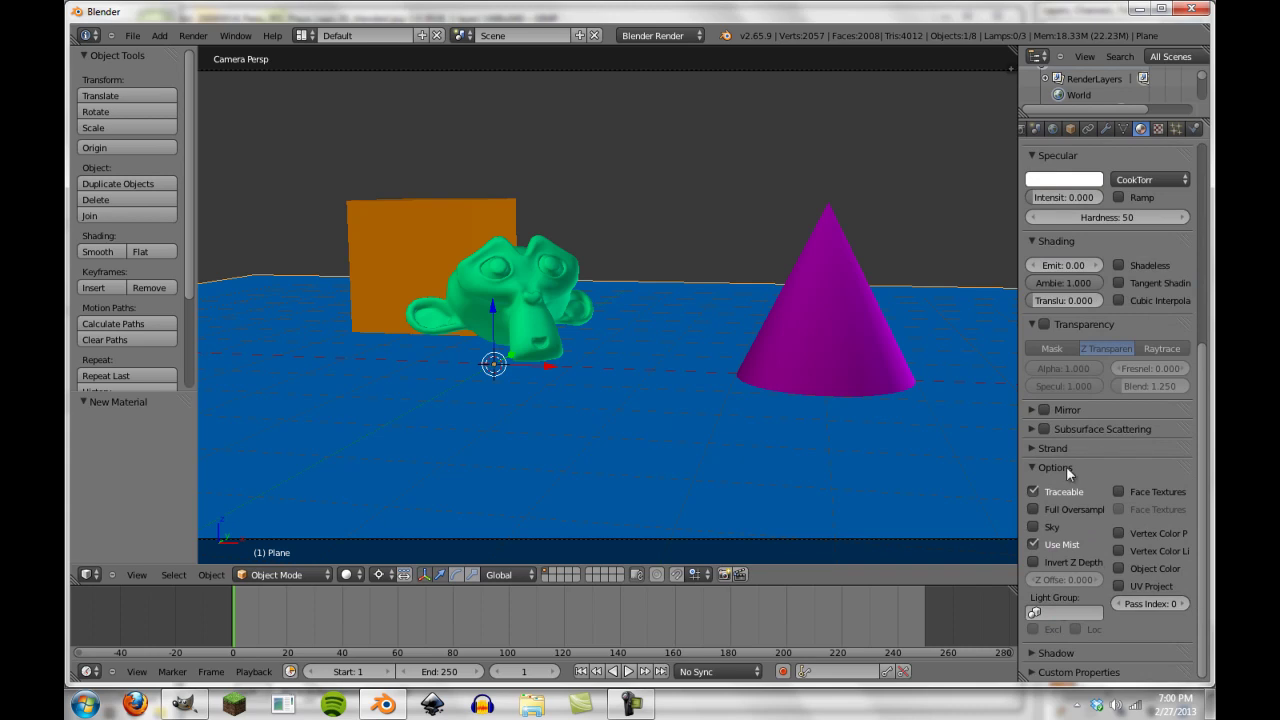
click(1184, 604)
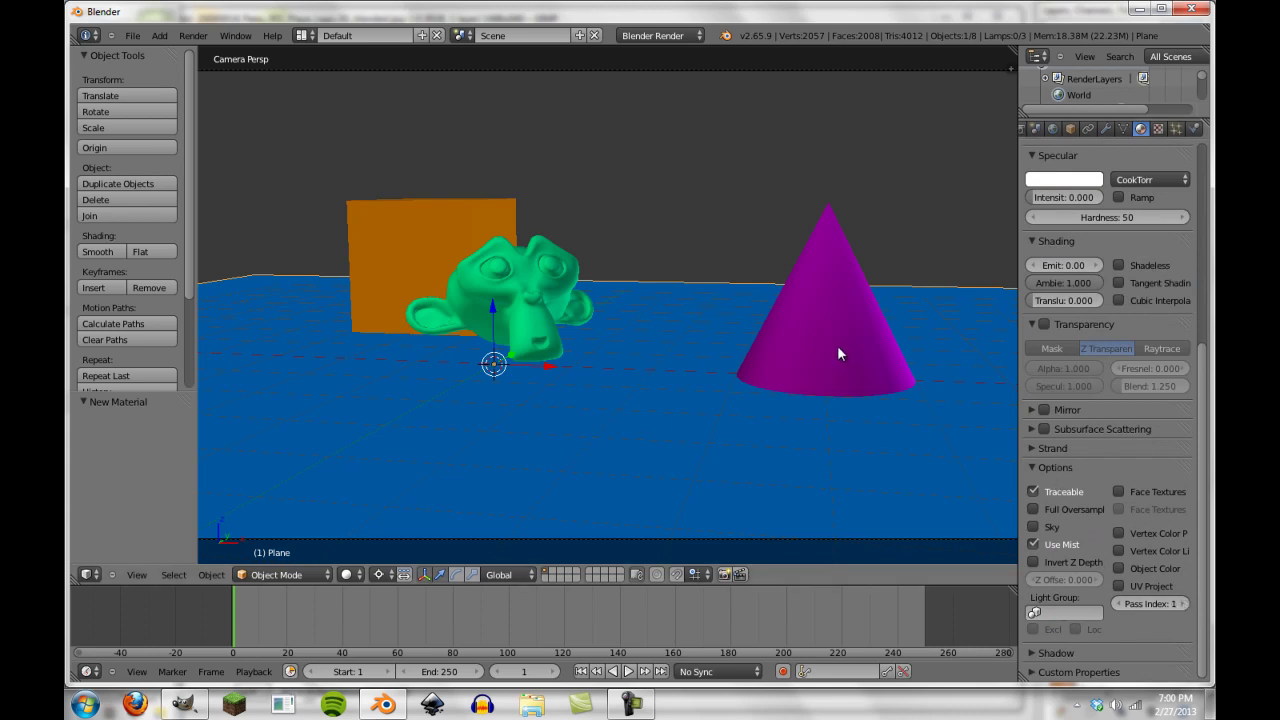
Raise Suzanne's material pass index to 1 and fit the camera frame in view
right_click(547, 286)
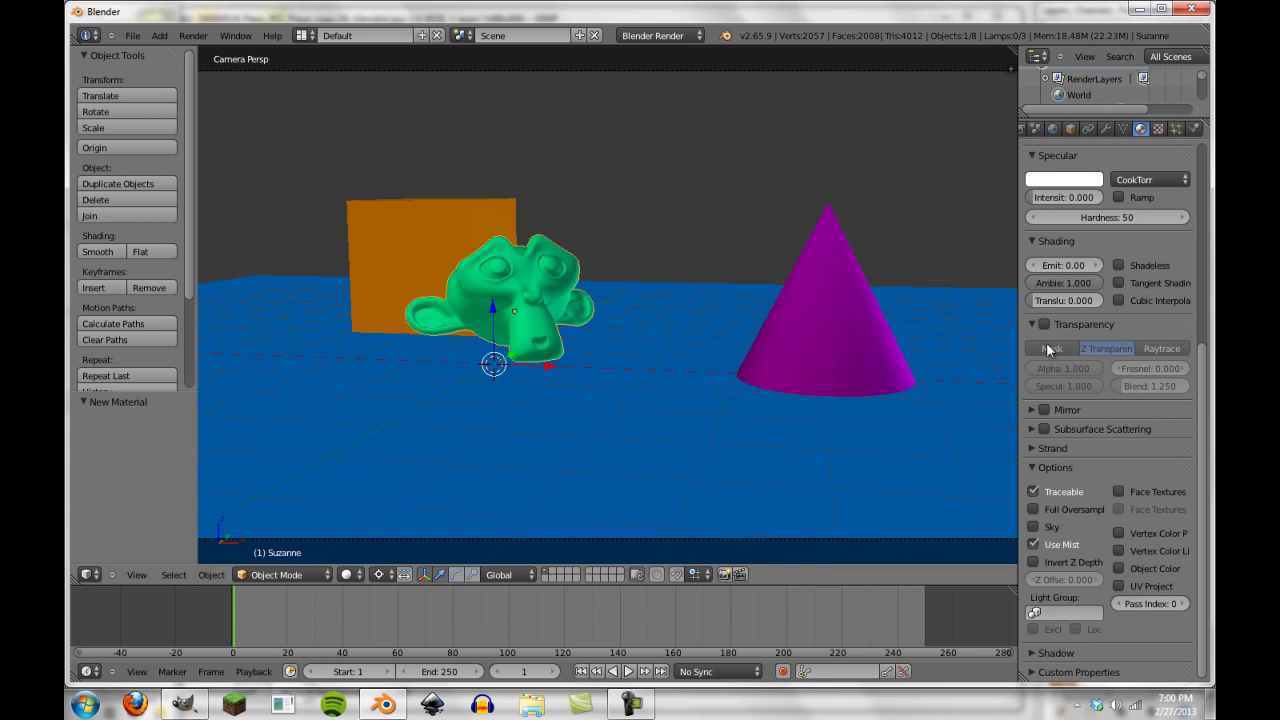
click(1188, 606)
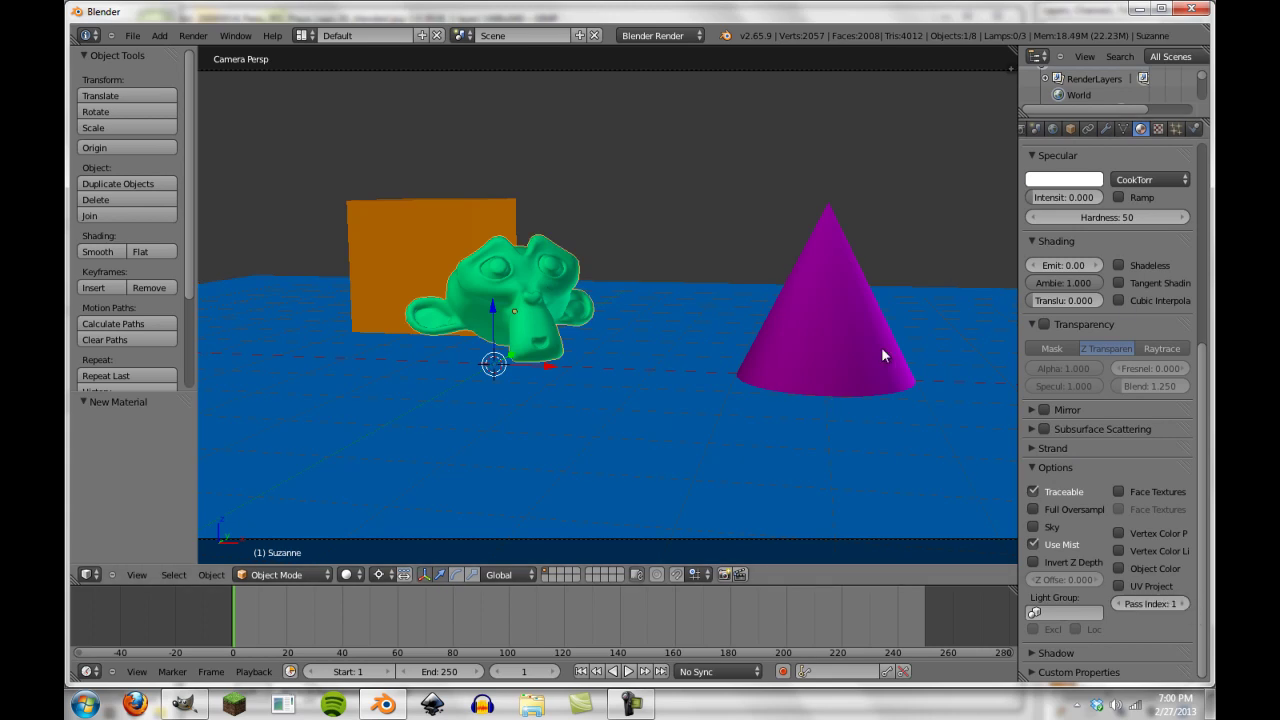
click(1071, 130)
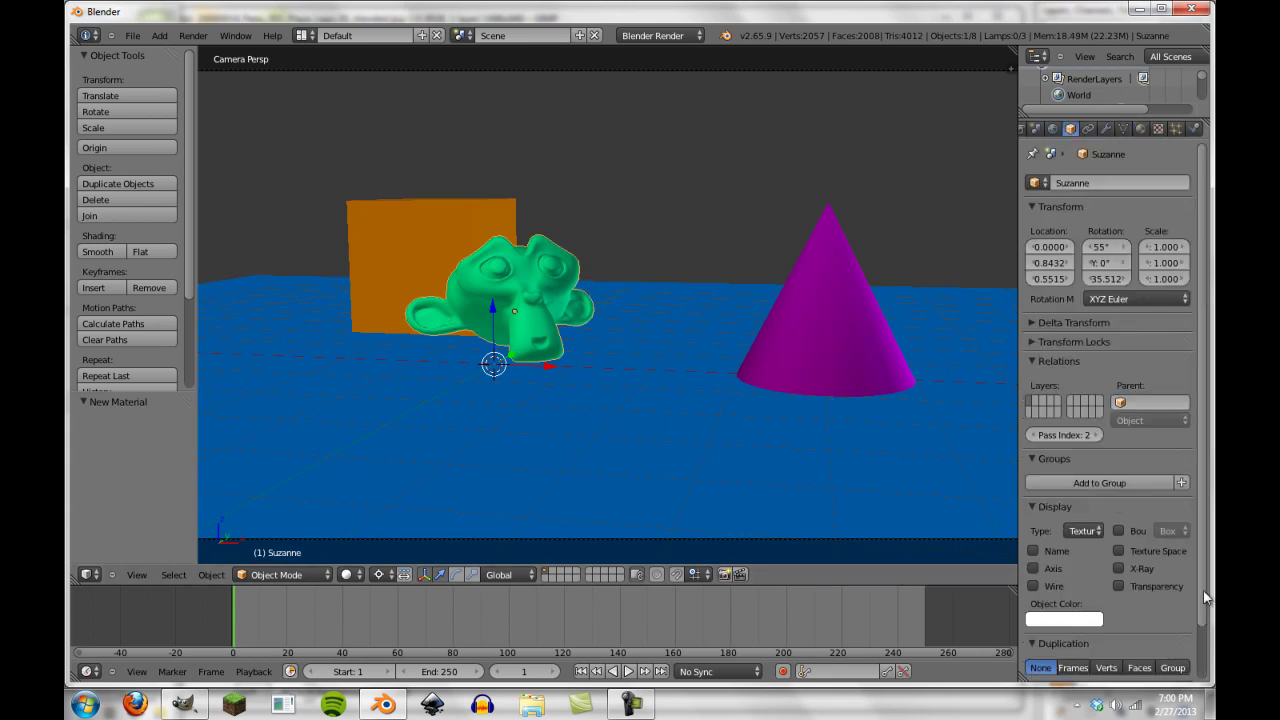
click(1140, 129)
key(Home)
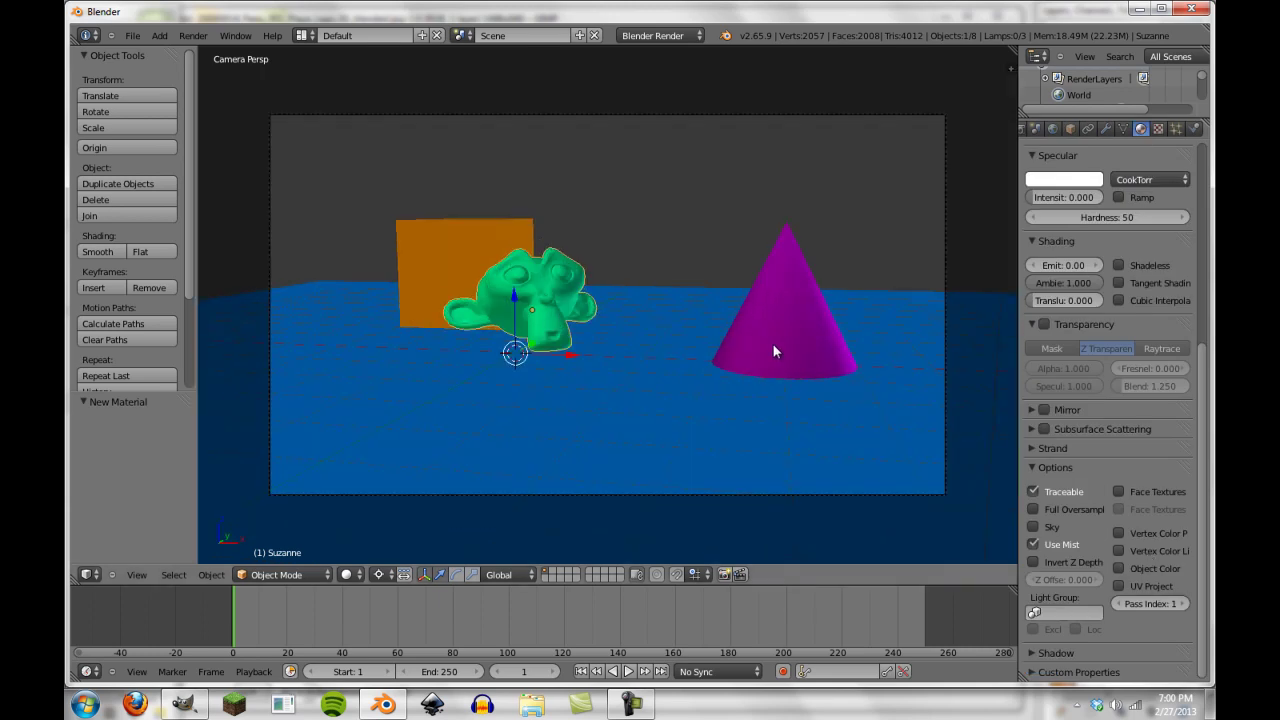
Select the cube and raise its material pass index to 4
right_click(772, 344)
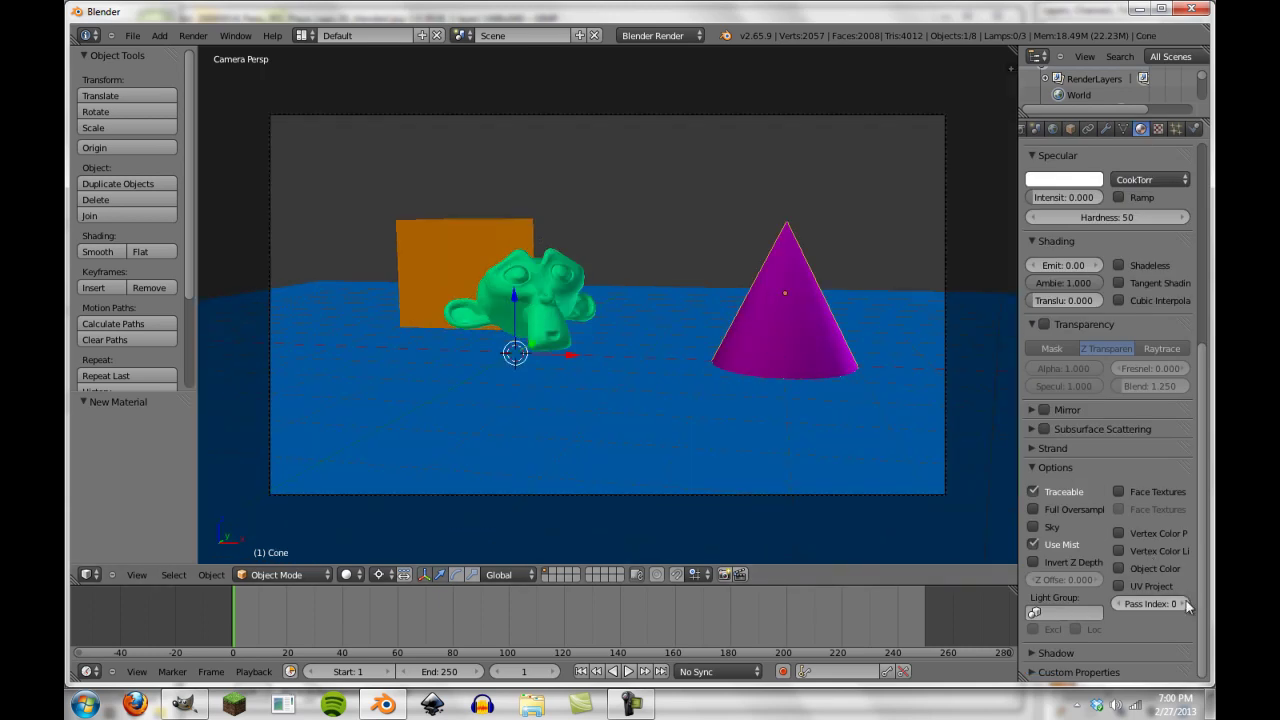
right_click(444, 256)
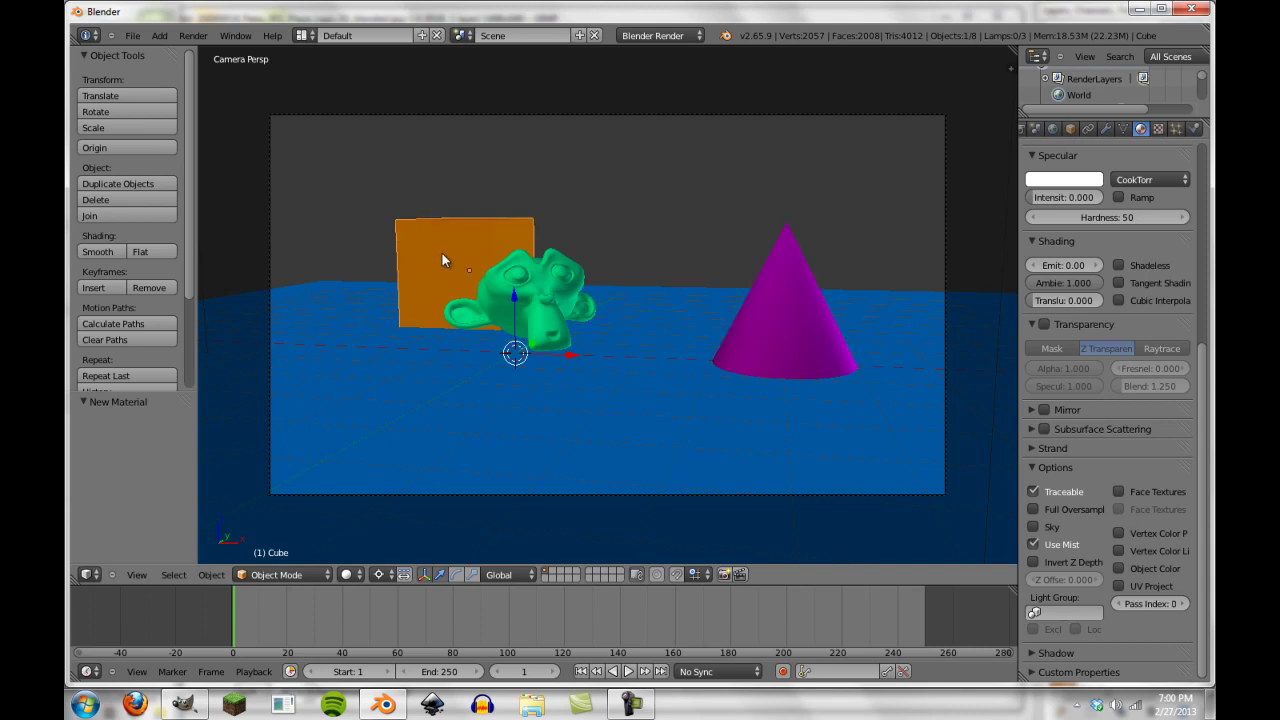
click(1181, 604)
click(1181, 604)
click(1181, 604)
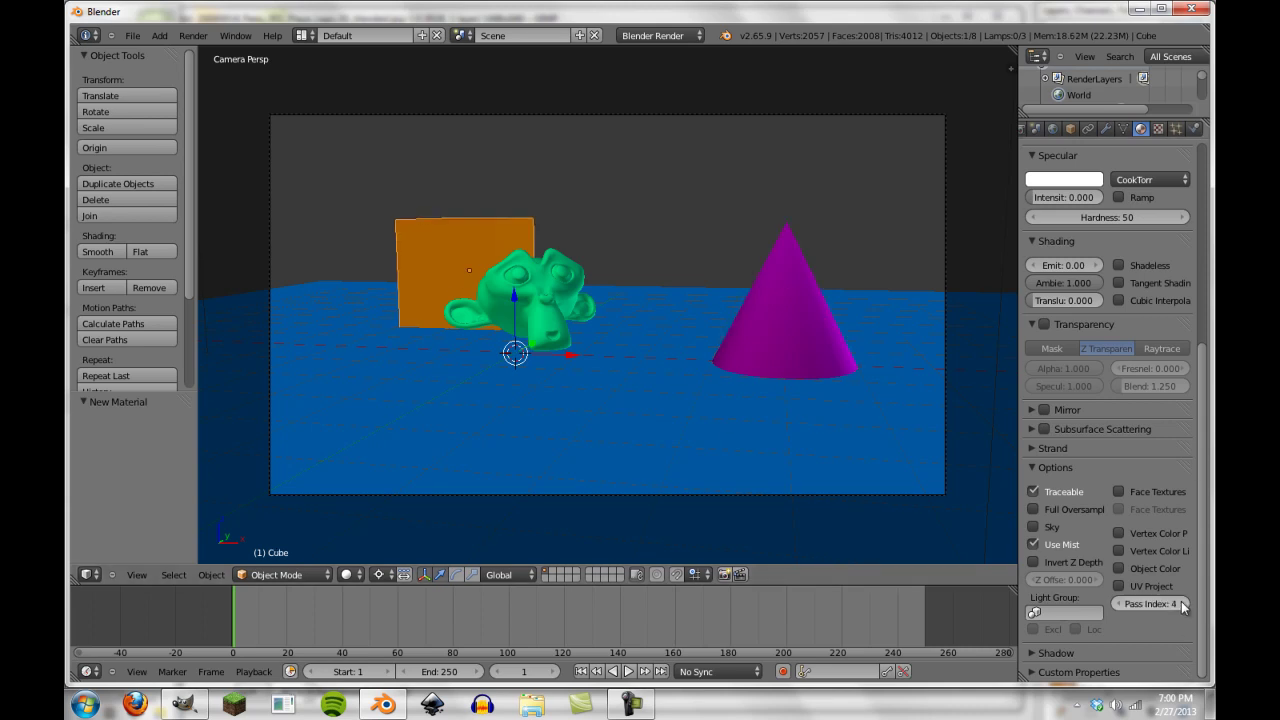
scroll(595, 375, down, 3)
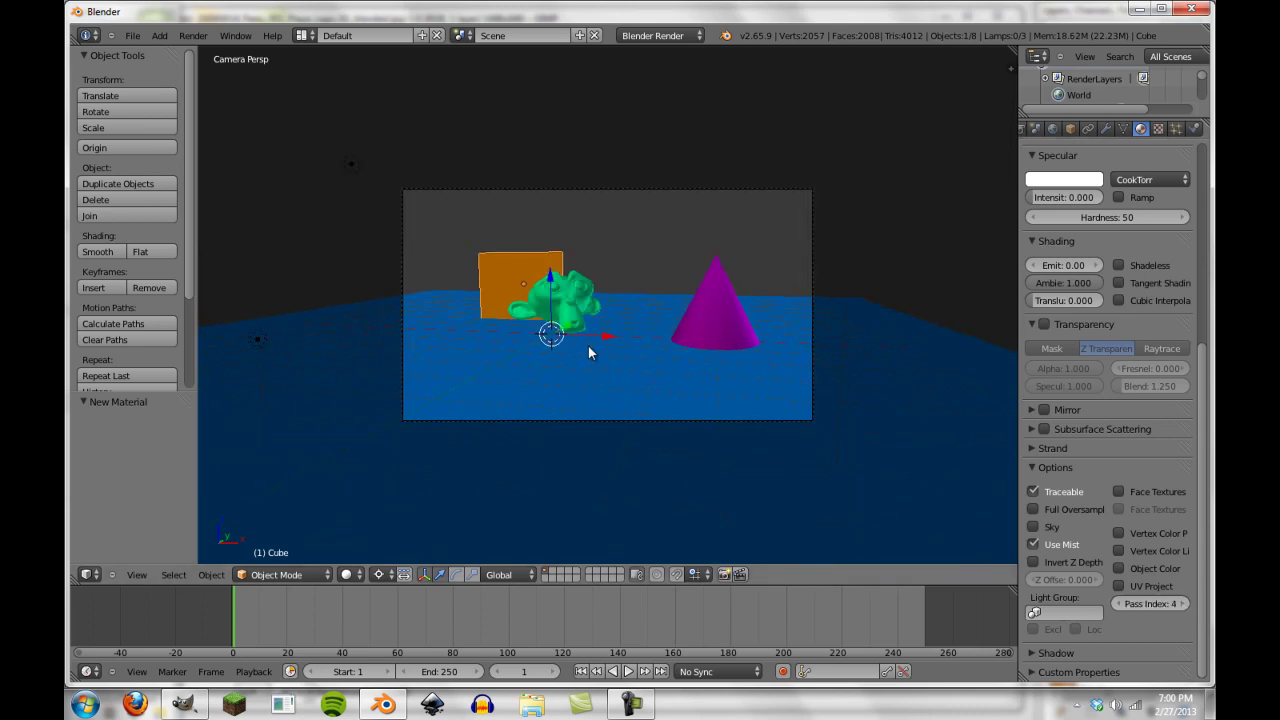
Compare Suzanne's and the Cone's pass indices and lower the Cone's to 2
scroll(588, 346, up, 4)
click(1071, 130)
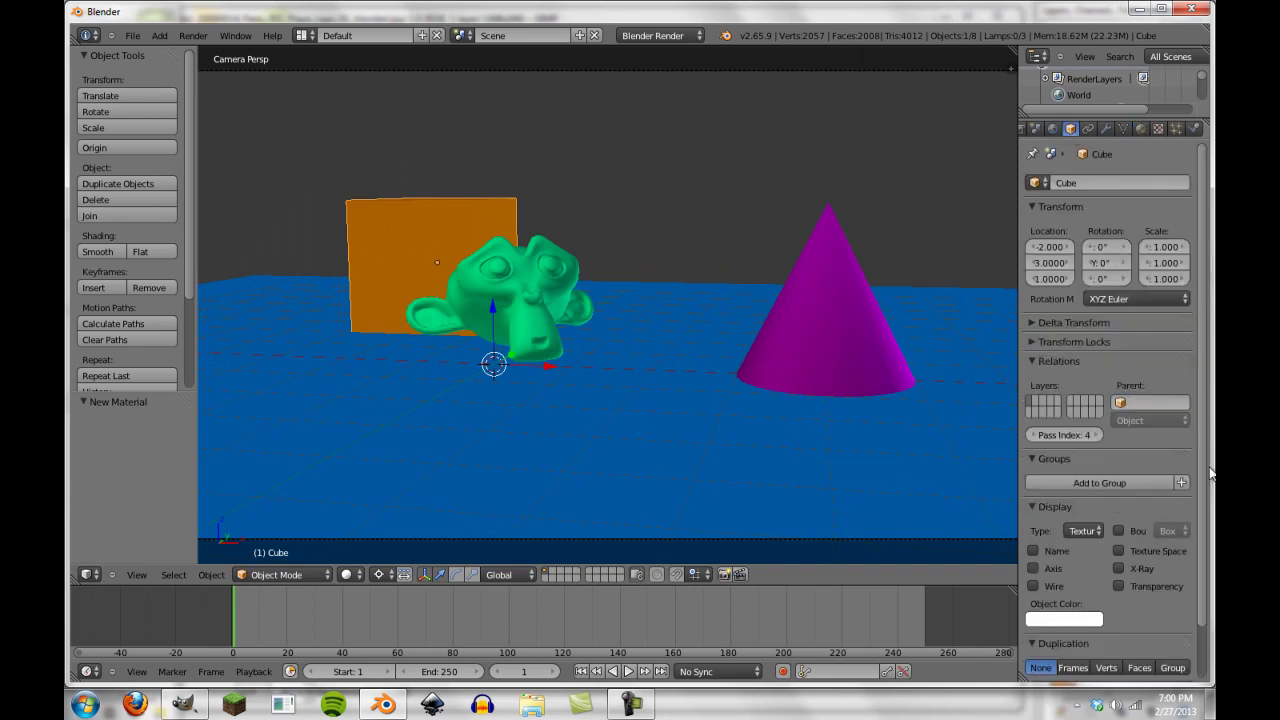
scroll(600, 300, down, 4)
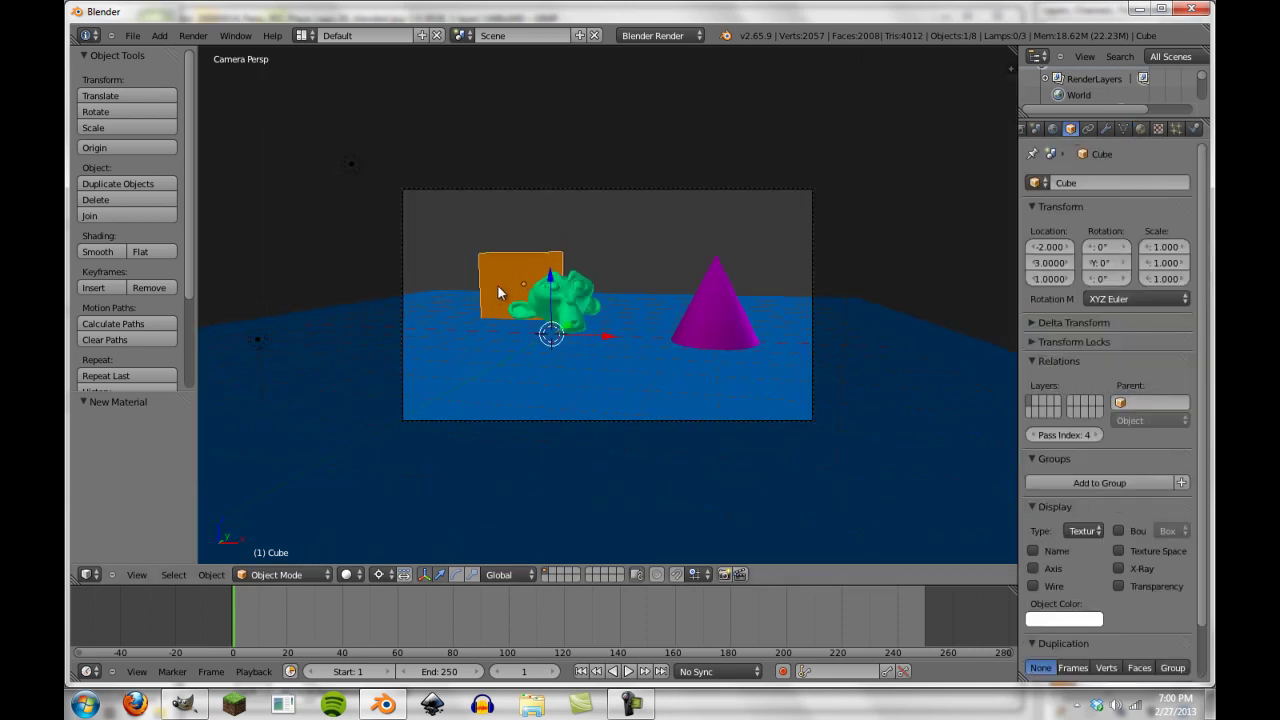
right_click(546, 296)
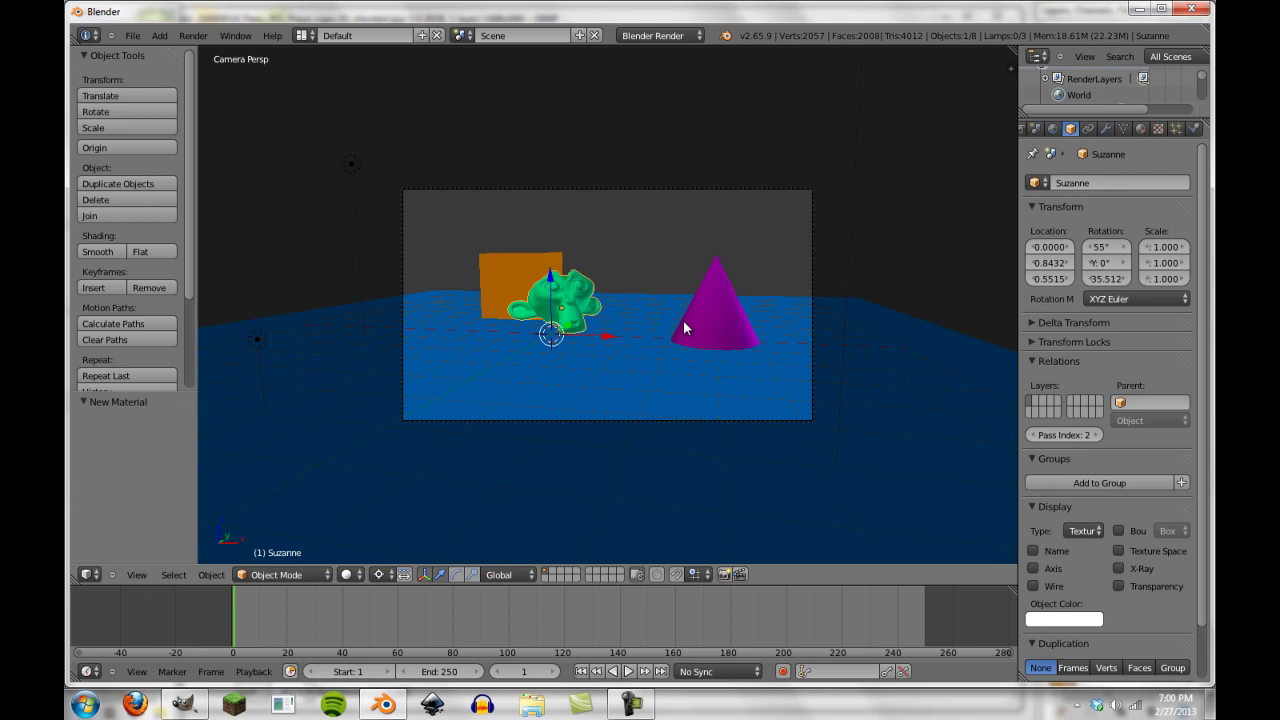
right_click(721, 312)
scroll(510, 300, up, 5)
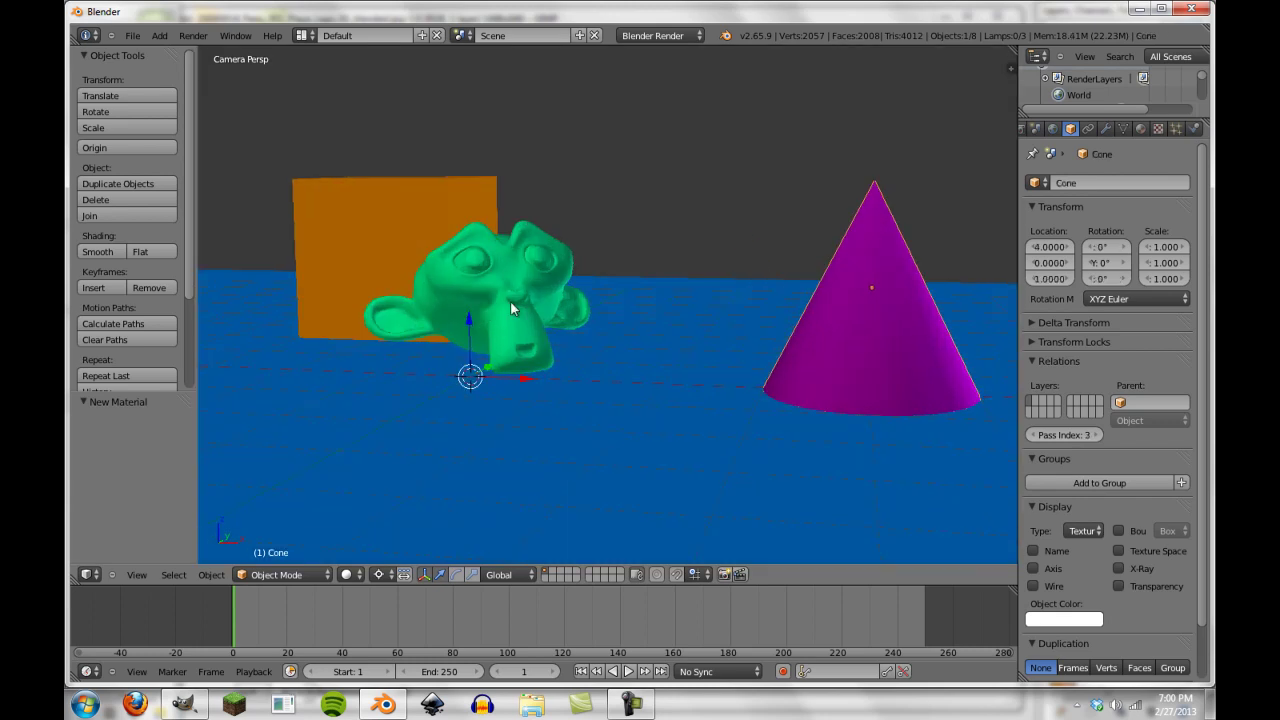
right_click(460, 263)
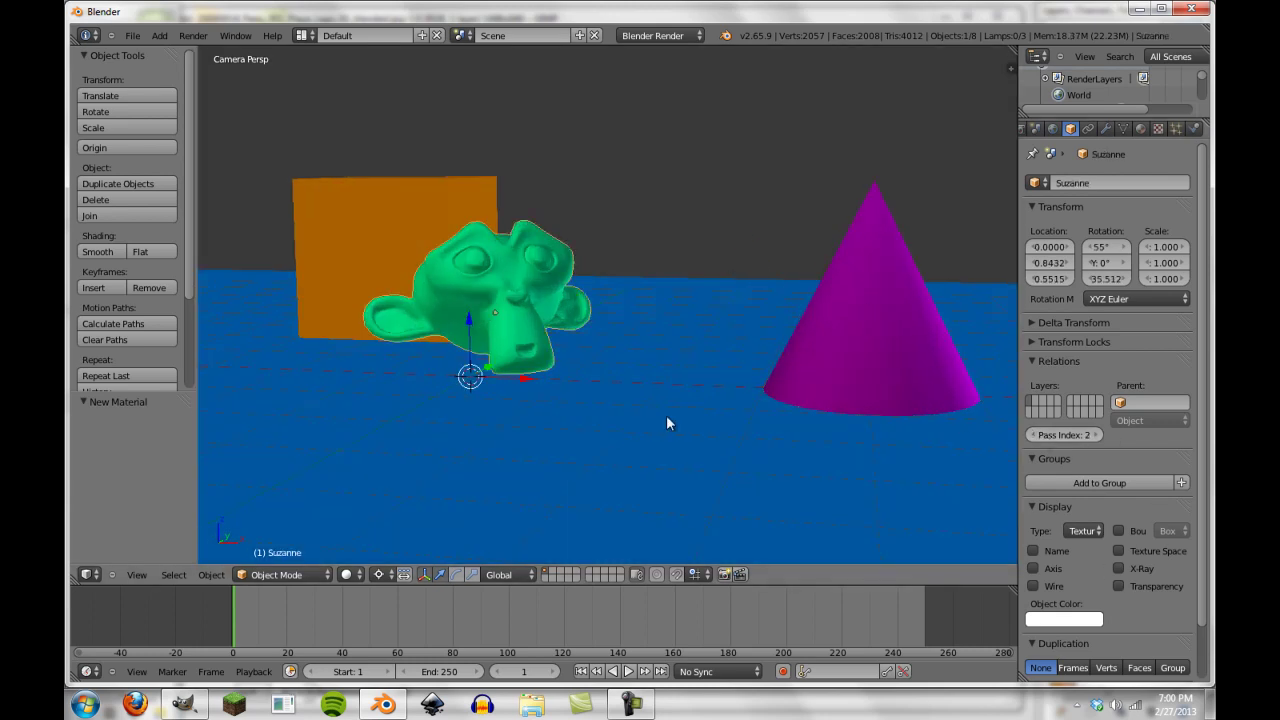
right_click(838, 351)
click(1031, 435)
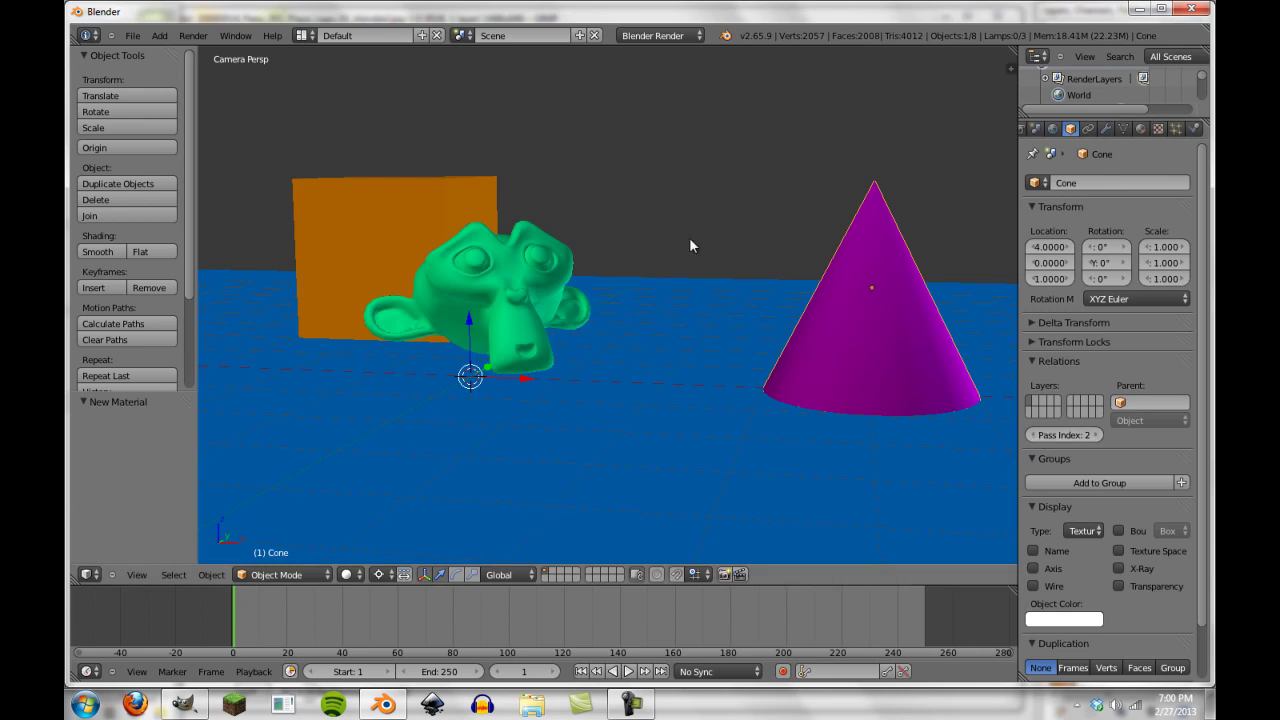
In camera view, cycle through Cube, Suzanne and Cone to check their pass indices
key(KP_0)
right_click(578, 322)
right_click(578, 322)
right_click(758, 318)
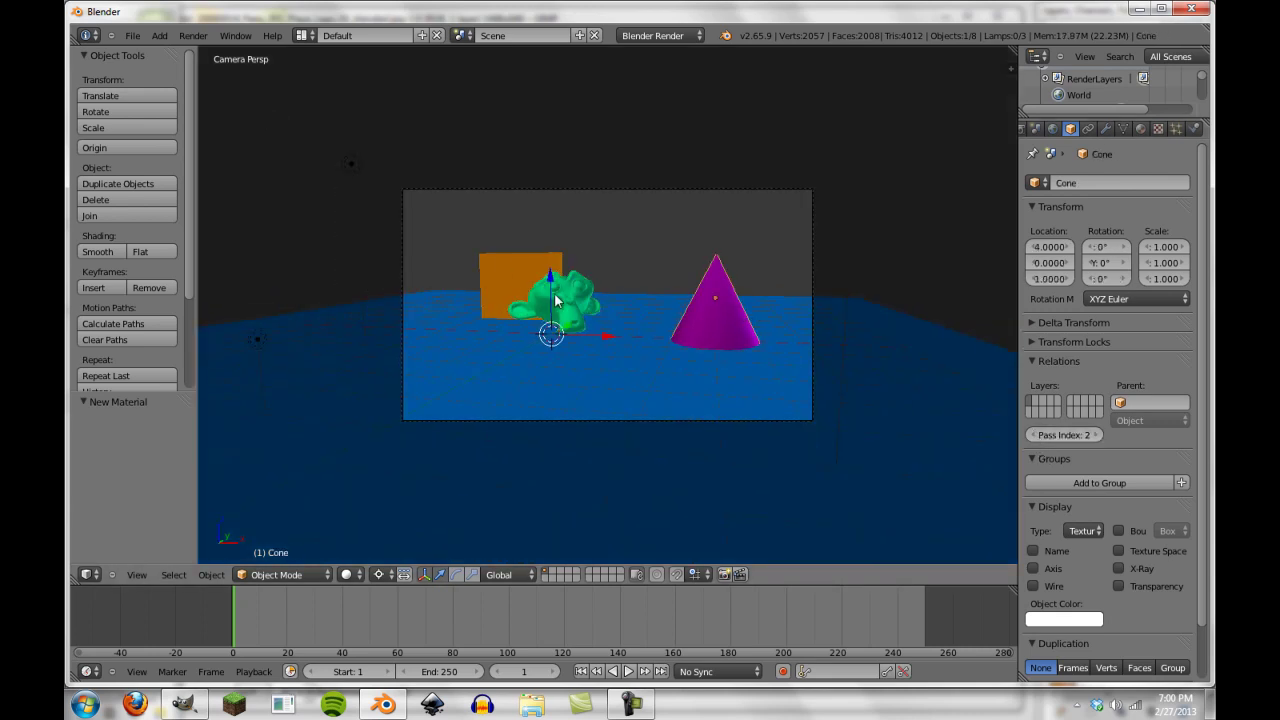
right_click(557, 297)
right_click(505, 267)
right_click(714, 292)
right_click(580, 292)
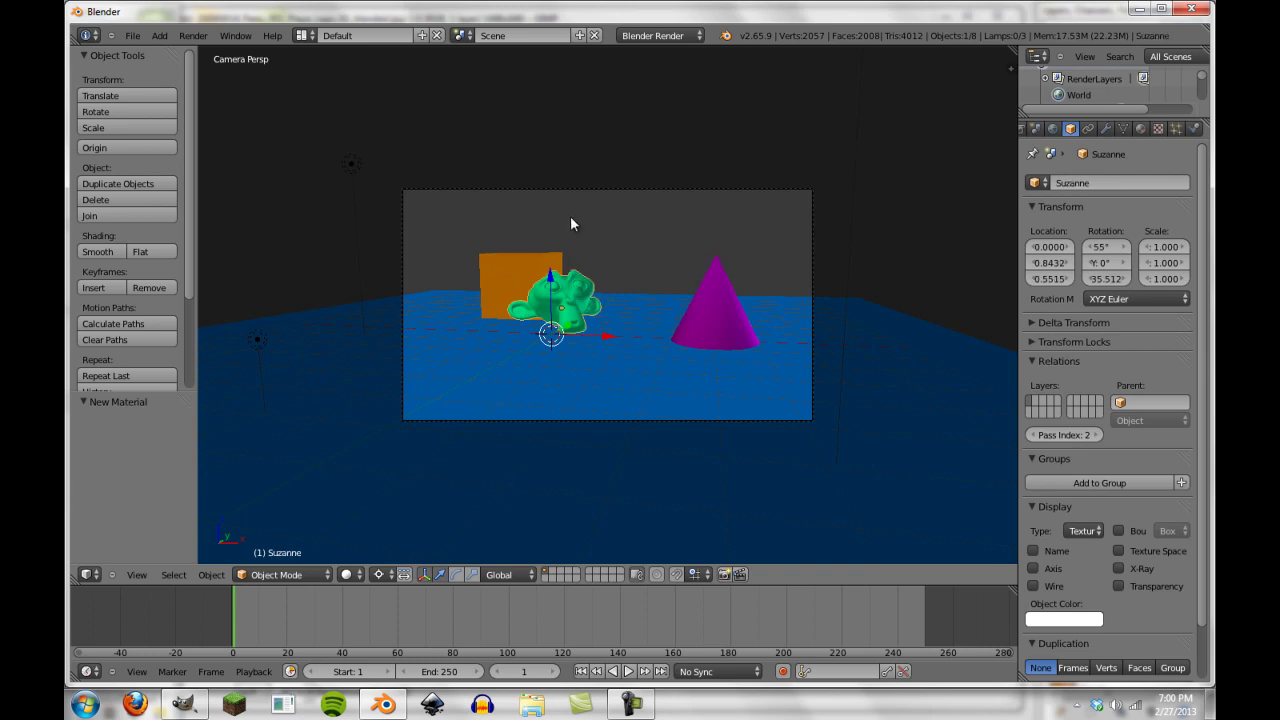
Check the ground Plane's material settings and its pass index of 1
right_click(639, 298)
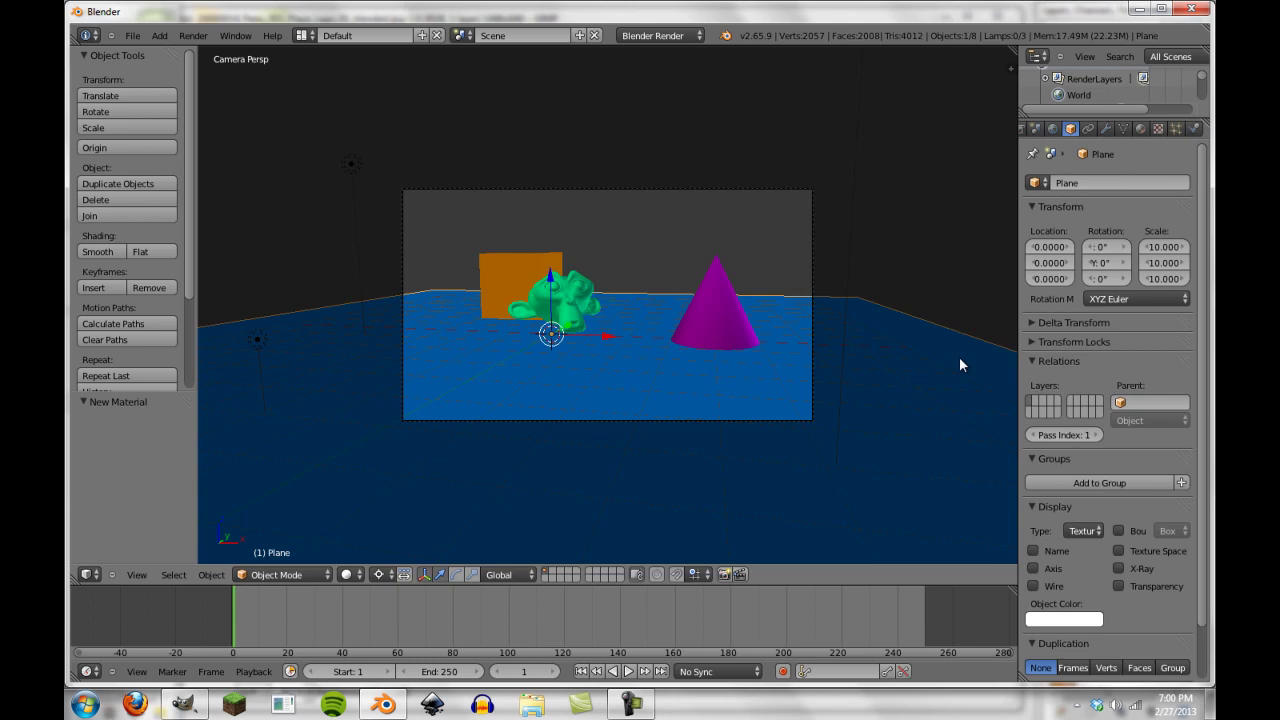
right_click(720, 305)
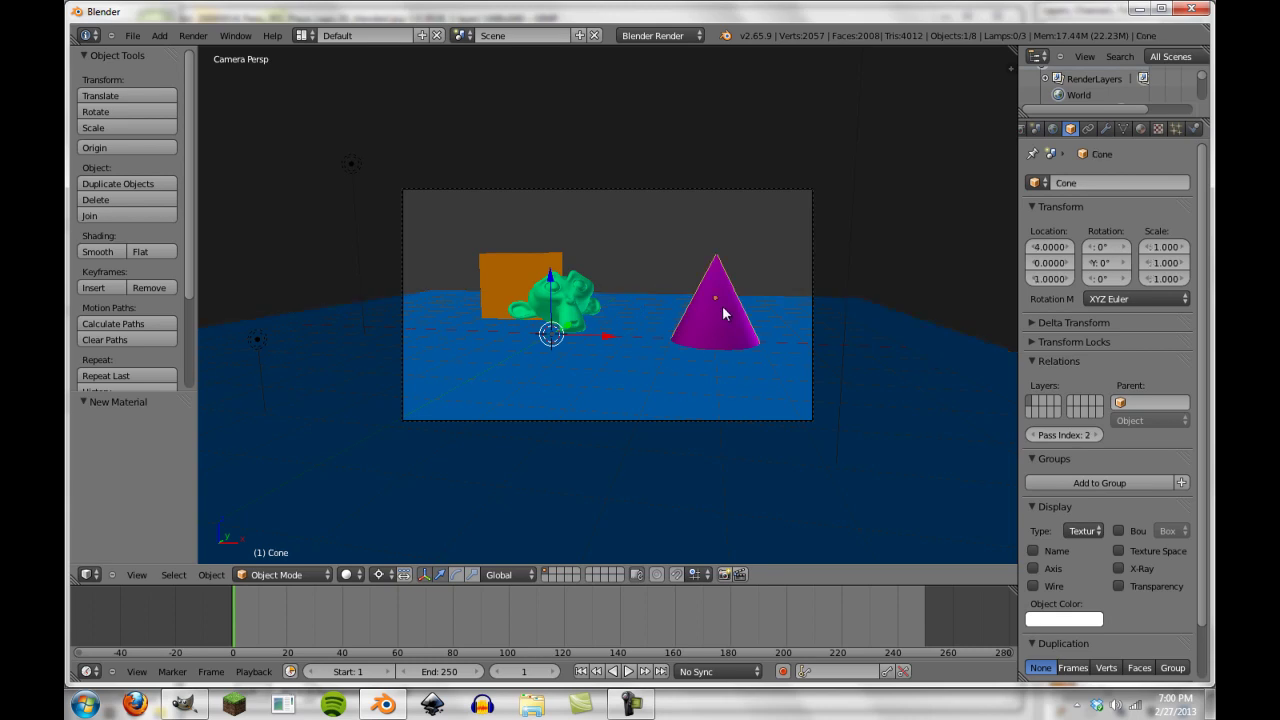
click(1141, 128)
right_click(662, 400)
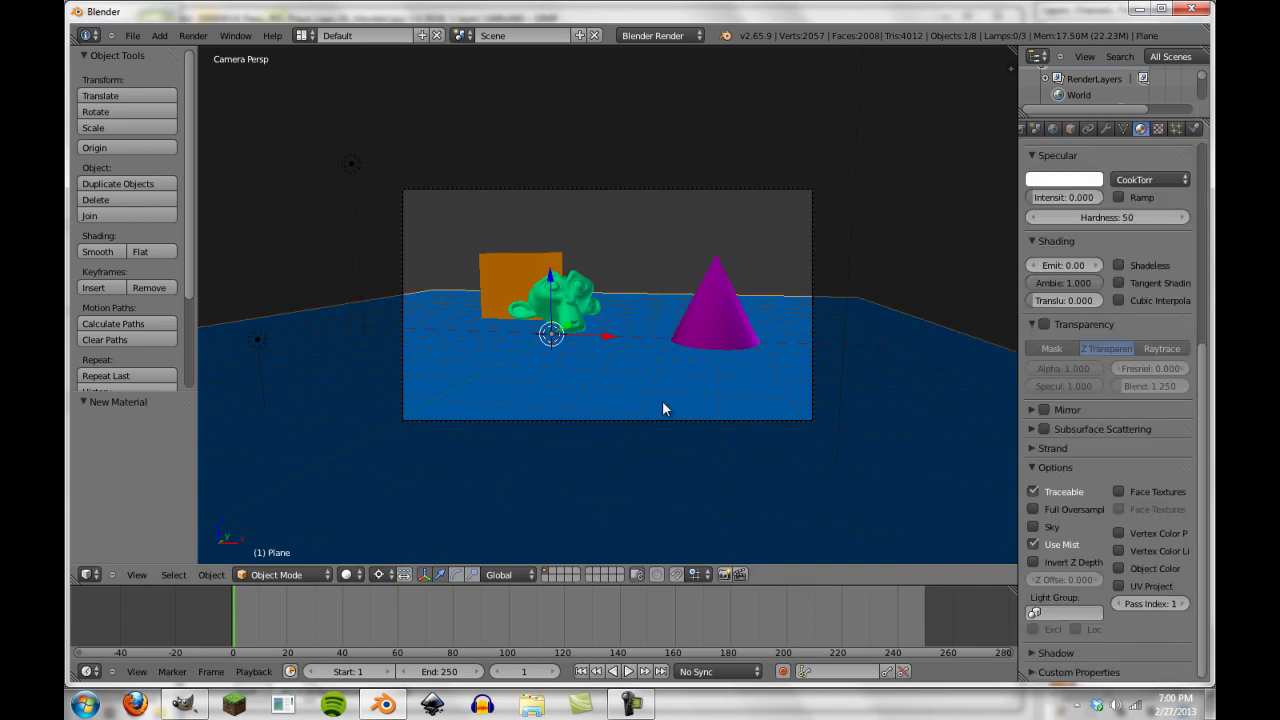
scroll(662, 400, up, 6)
scroll(364, 300, down, 3)
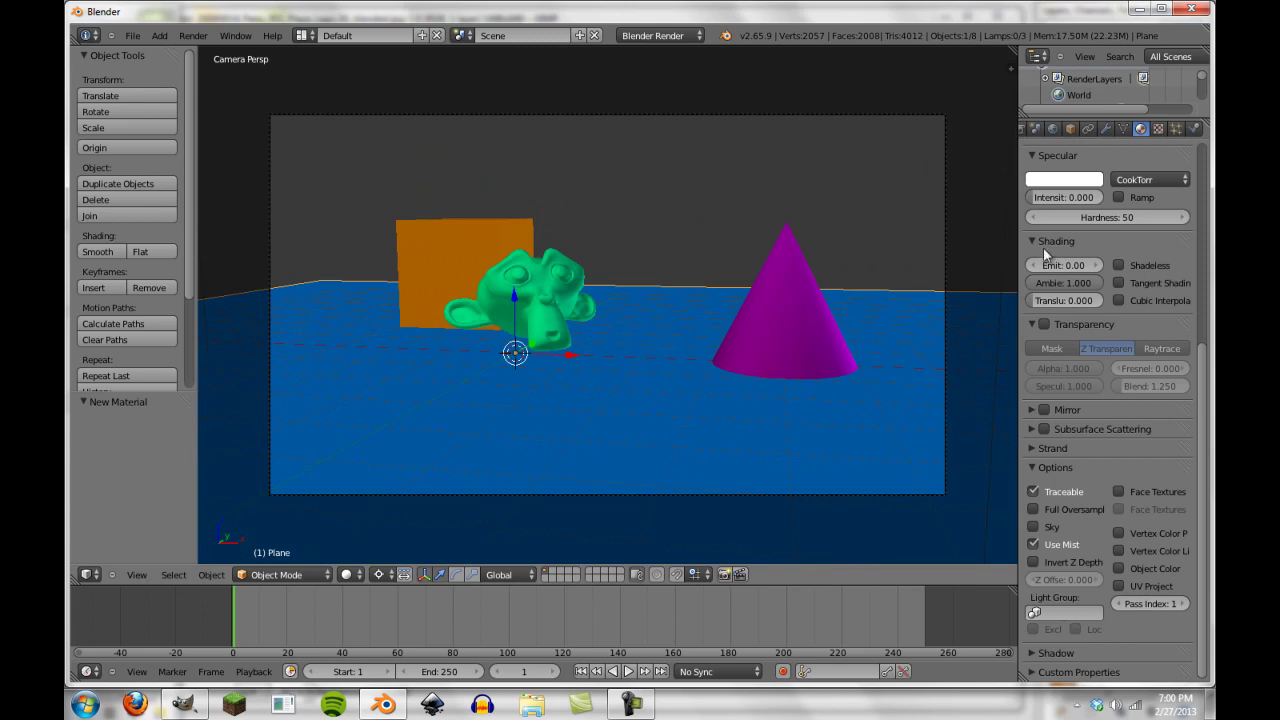
scroll(1045, 135, up, 3)
Enable the Material Index pass in the render layer passes alongside Object Index
scroll(681, 116, up, 2)
click(1062, 128)
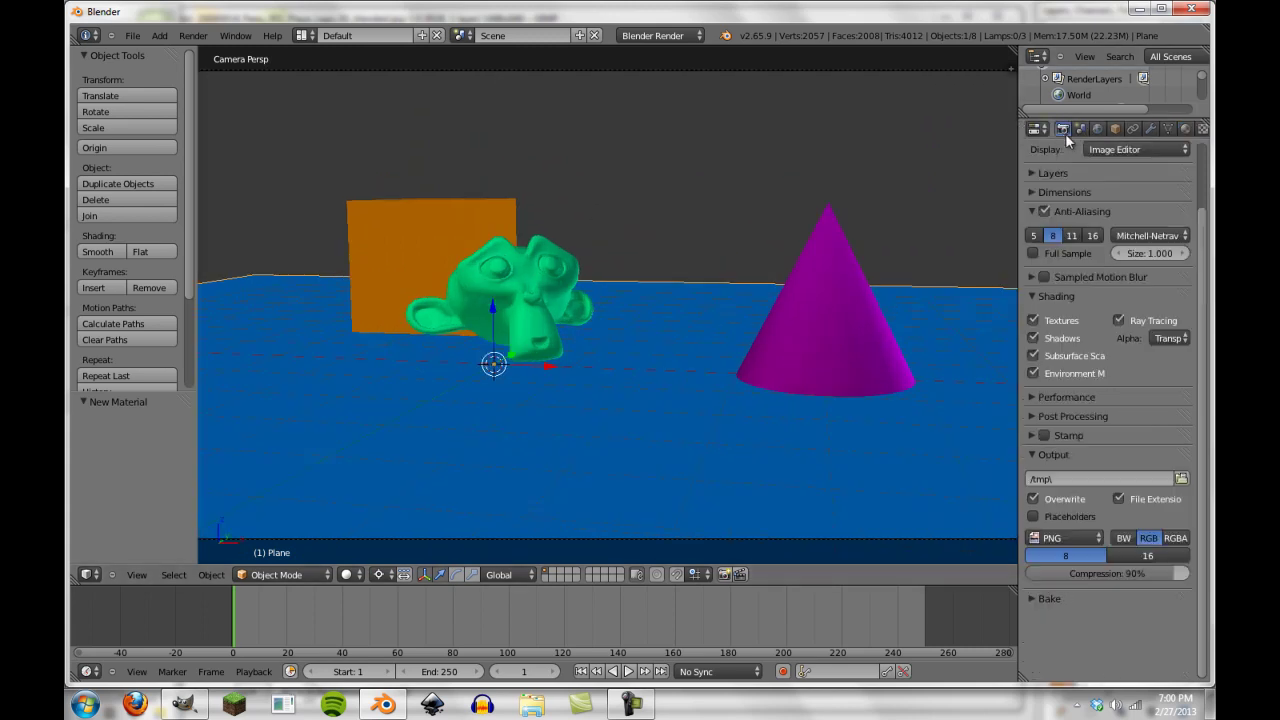
scroll(1030, 248, up, 3)
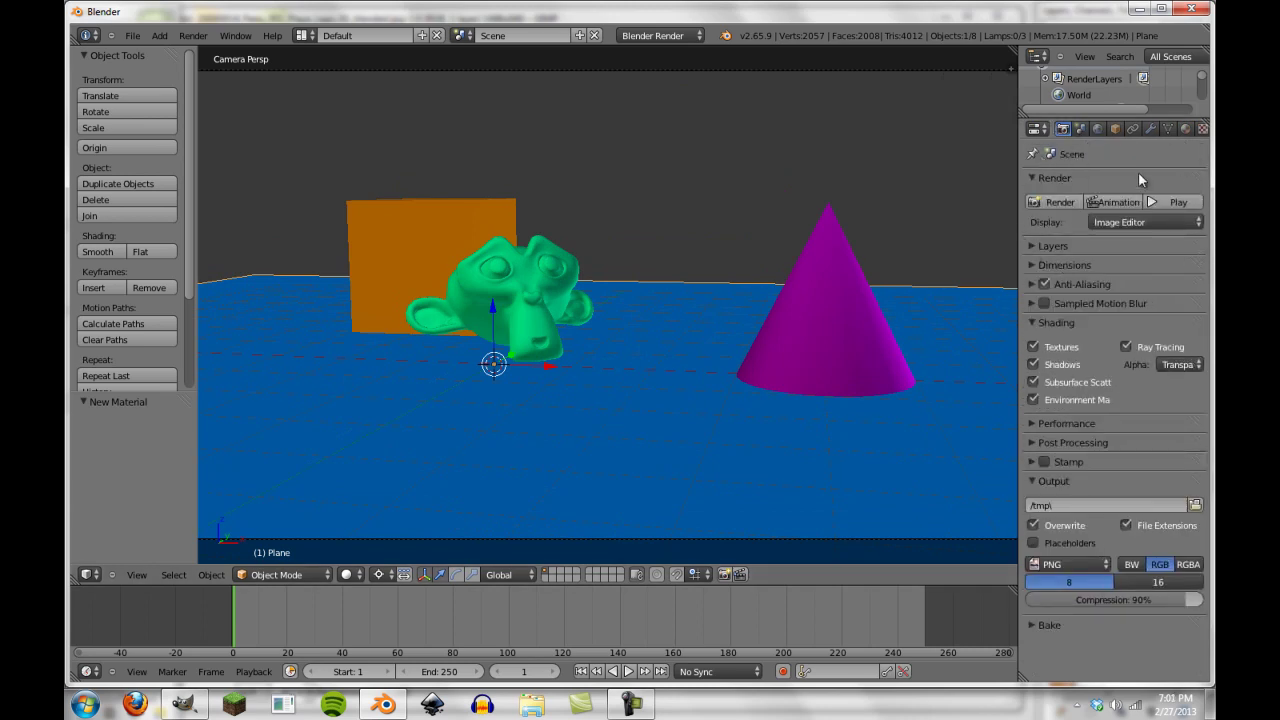
click(1035, 246)
scroll(1040, 260, down, 4)
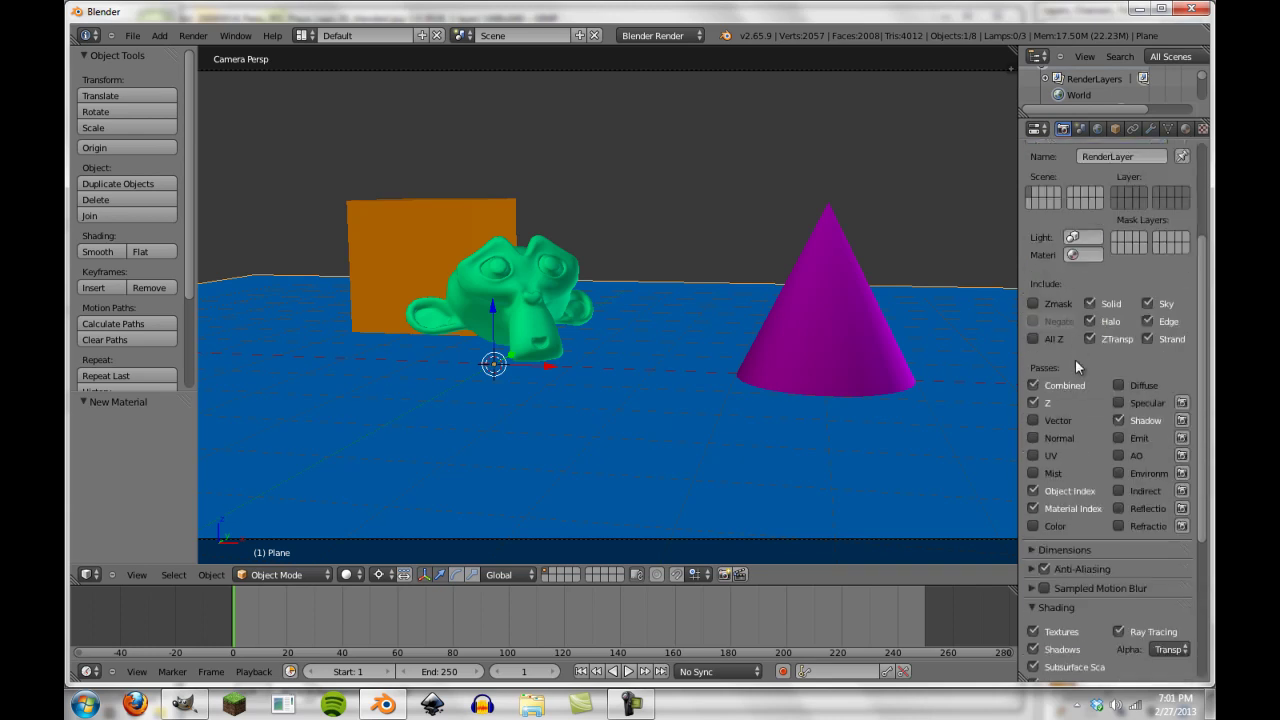
click(1071, 510)
Keep alpha on Transparent with sampled motion blur left off, then start a render
scroll(729, 361, down, 3)
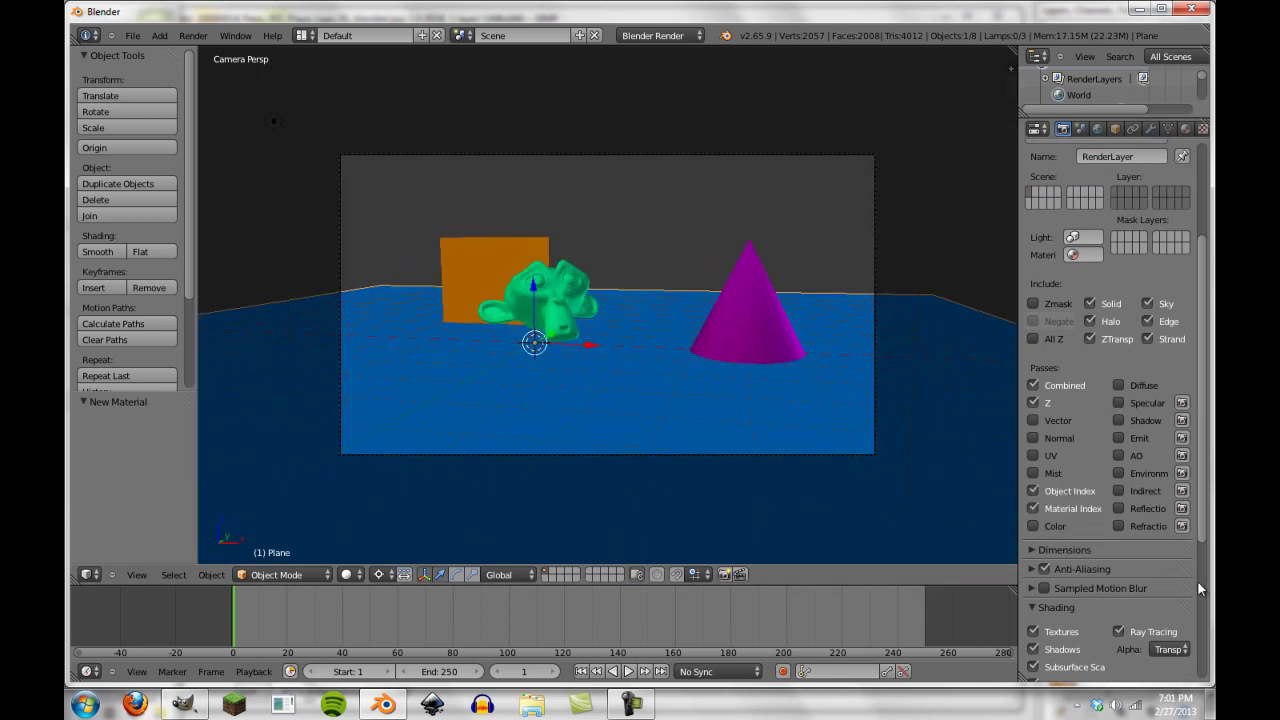
scroll(1195, 585, down, 3)
click(1165, 522)
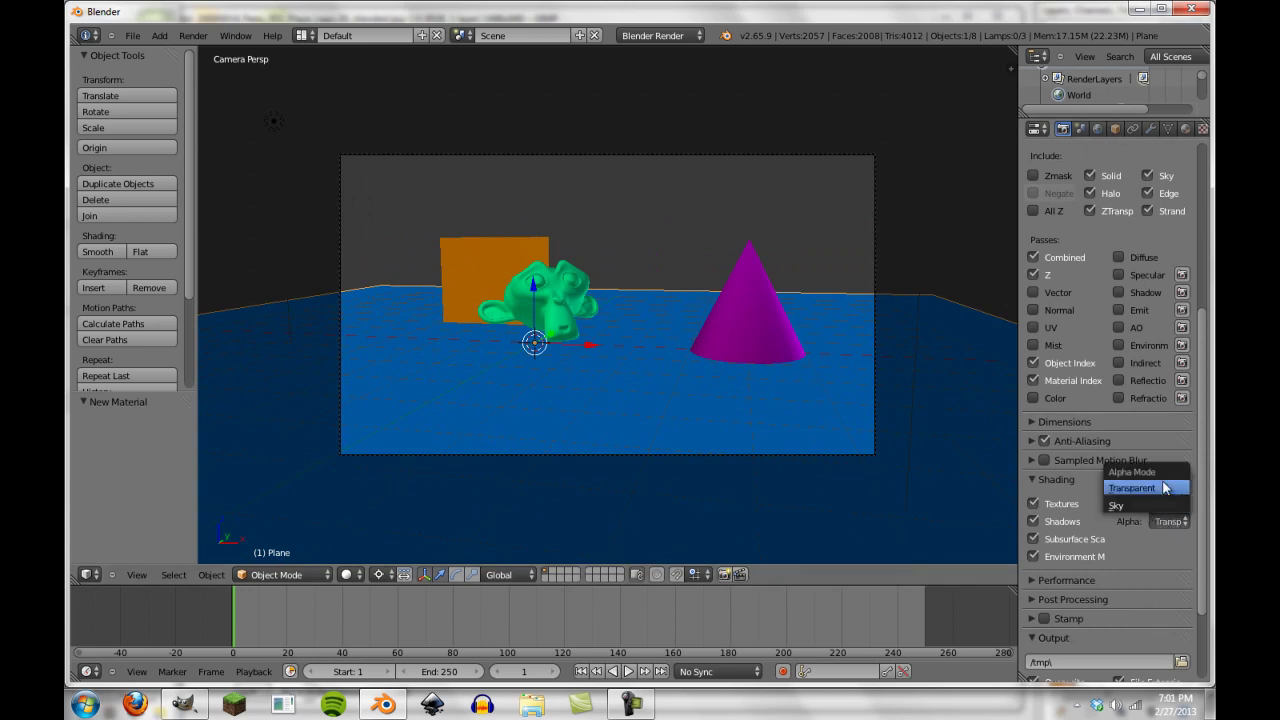
click(1165, 488)
click(1052, 461)
click(1041, 460)
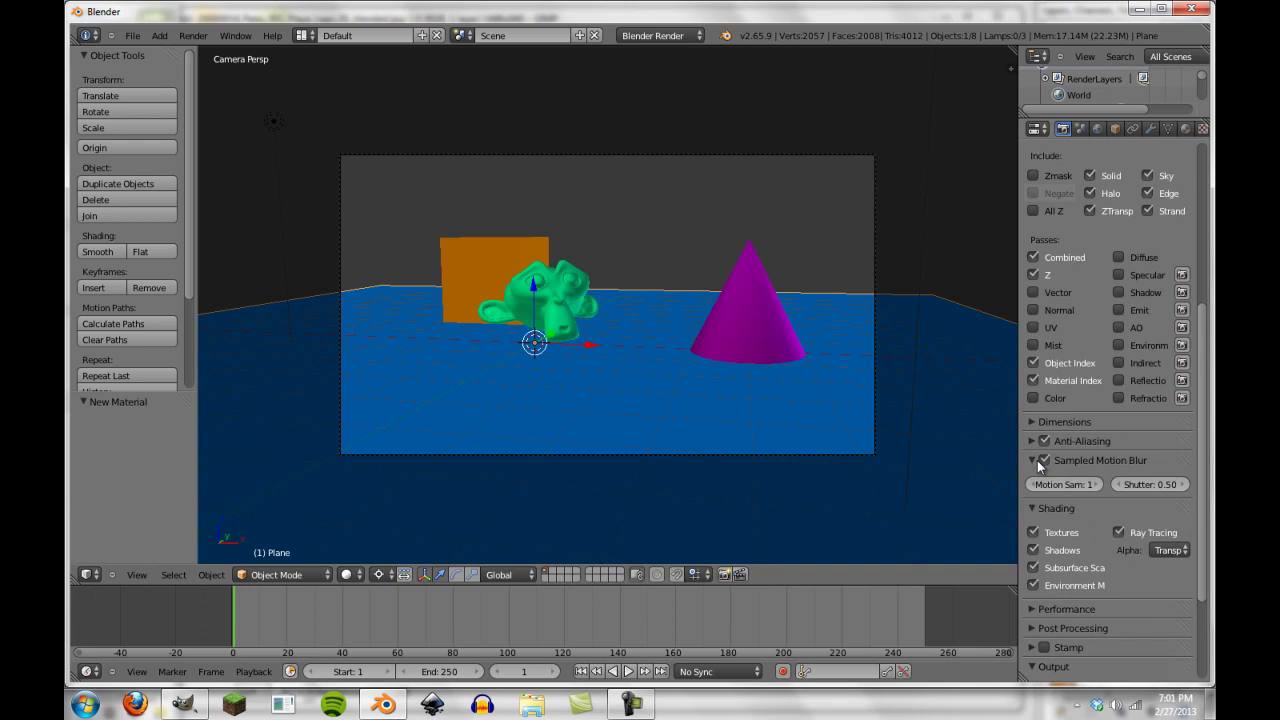
click(1037, 460)
click(1040, 461)
click(1045, 459)
click(1035, 456)
click(1030, 482)
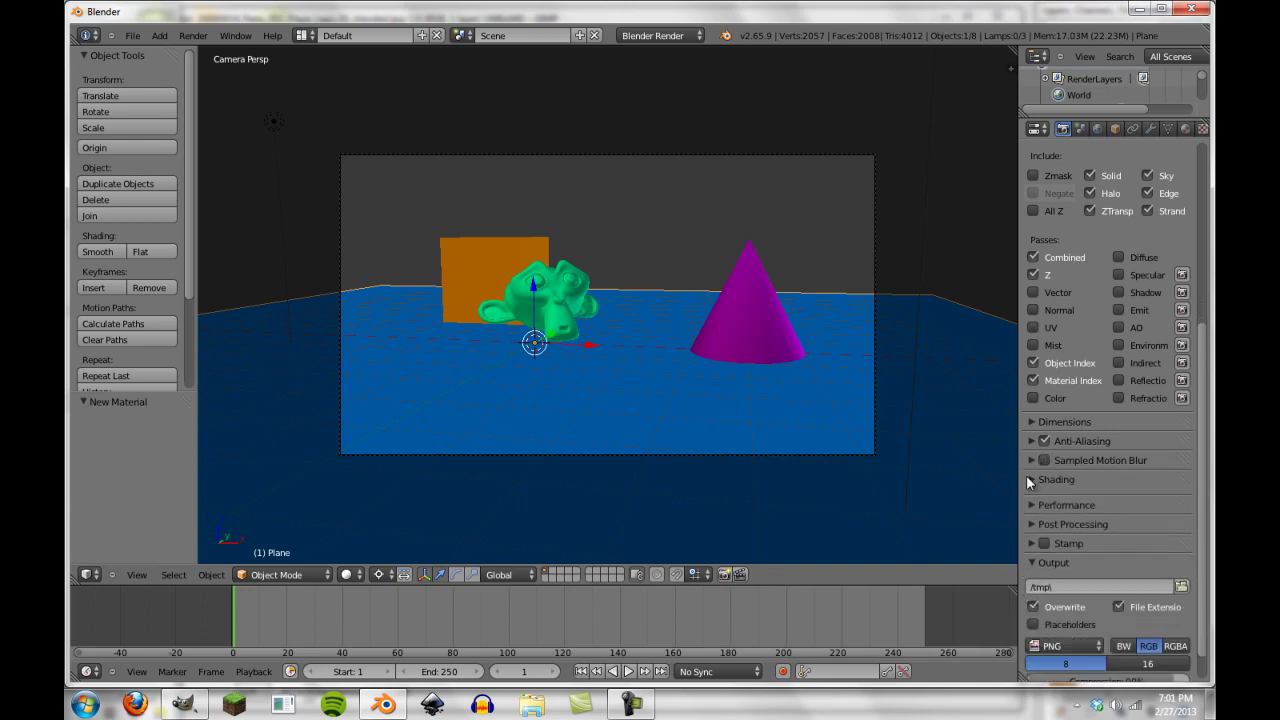
click(193, 35)
Render the frame and toggle the result between transparent and opaque alpha display
click(230, 48)
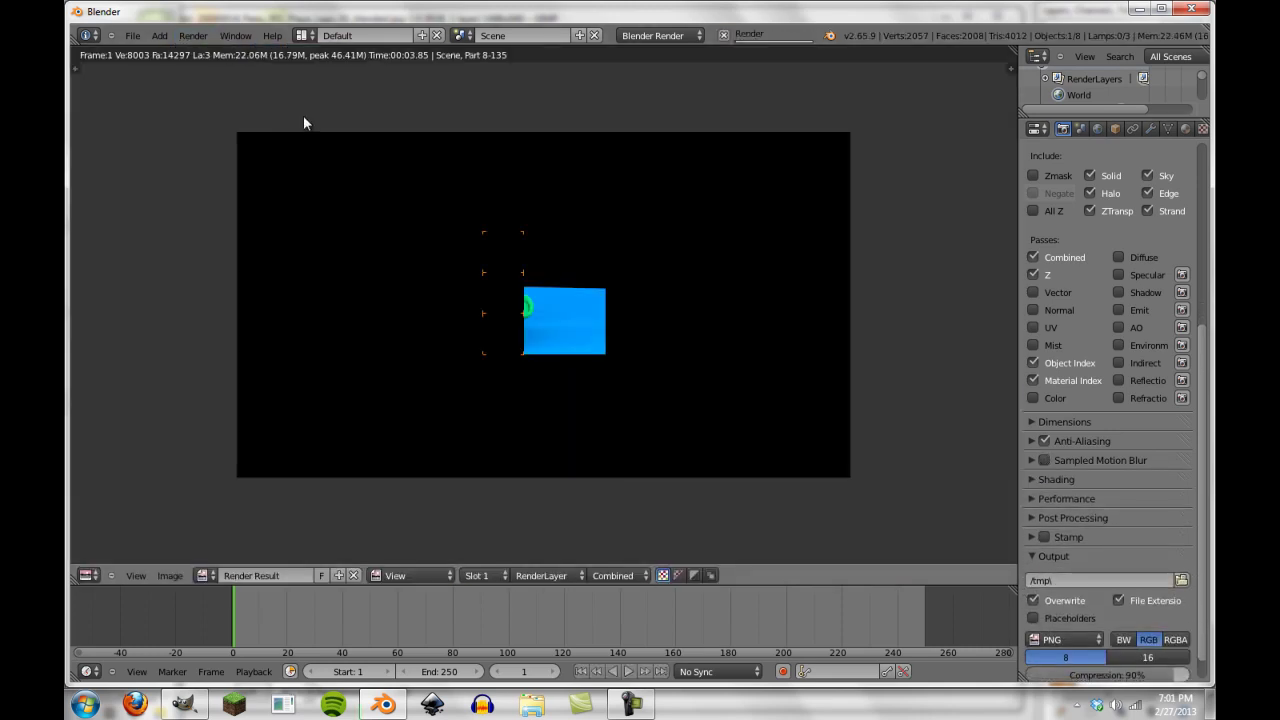
scroll(396, 262, up, 1)
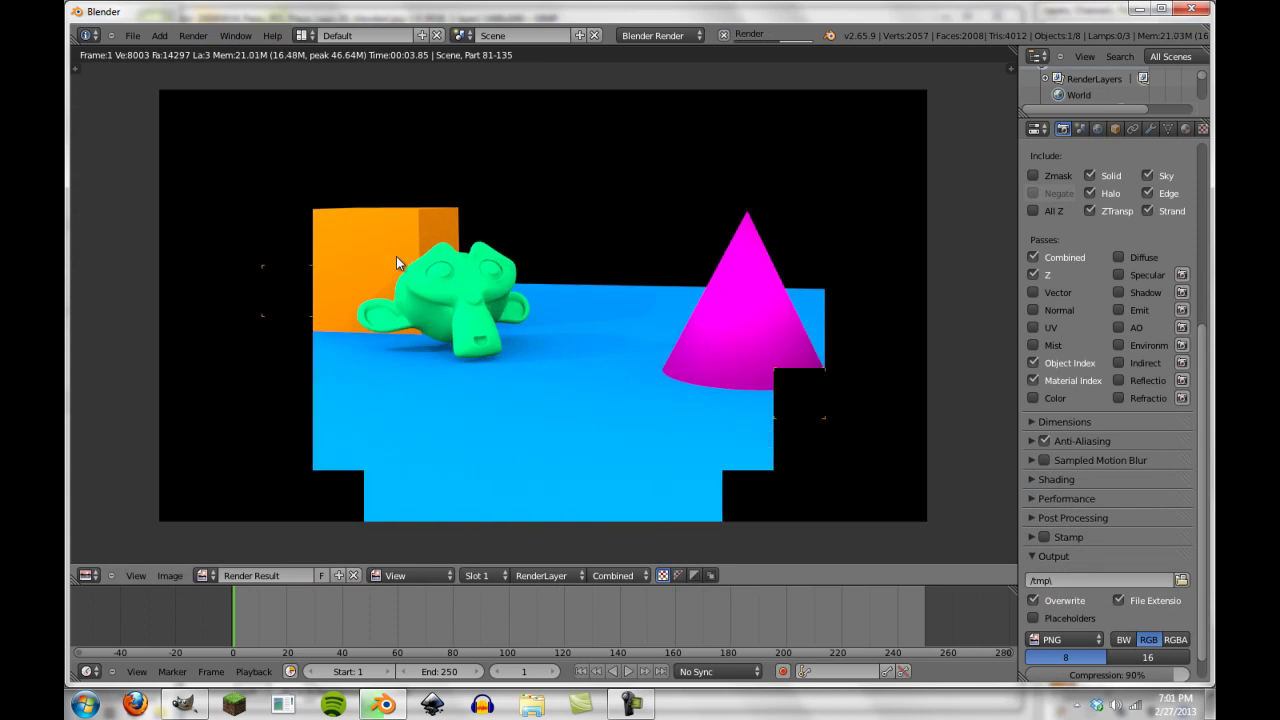
click(677, 576)
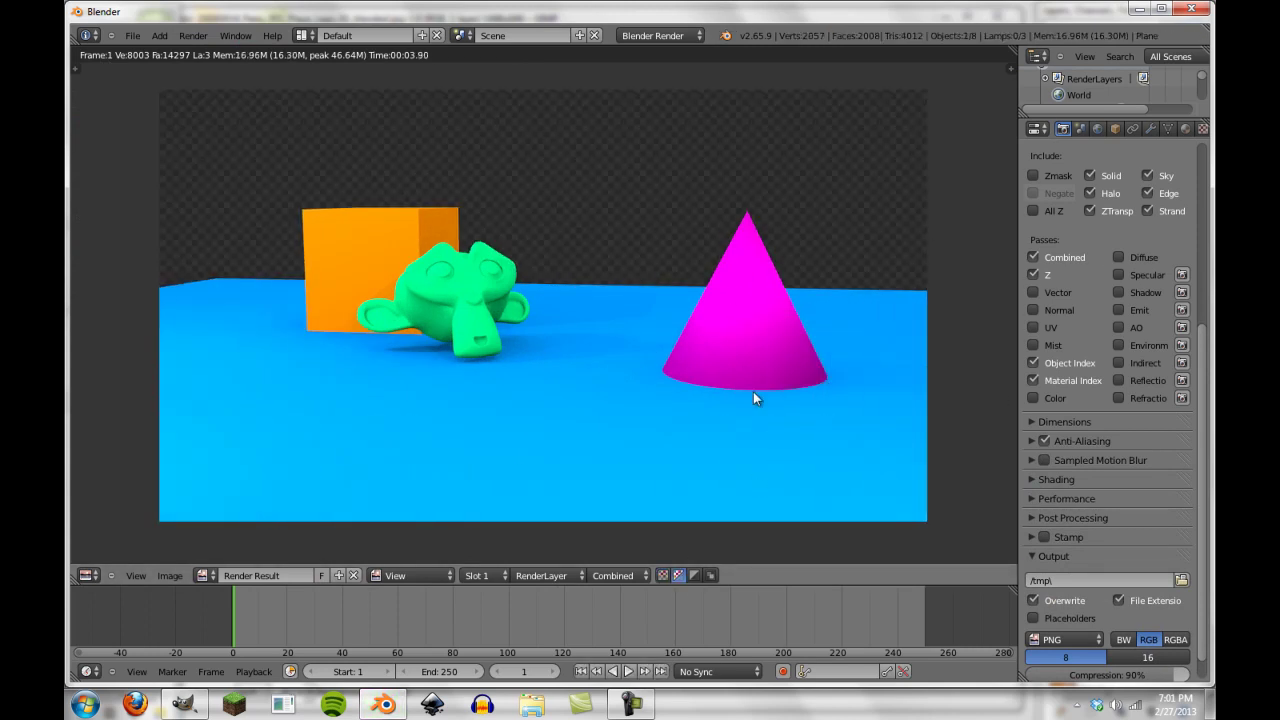
click(661, 577)
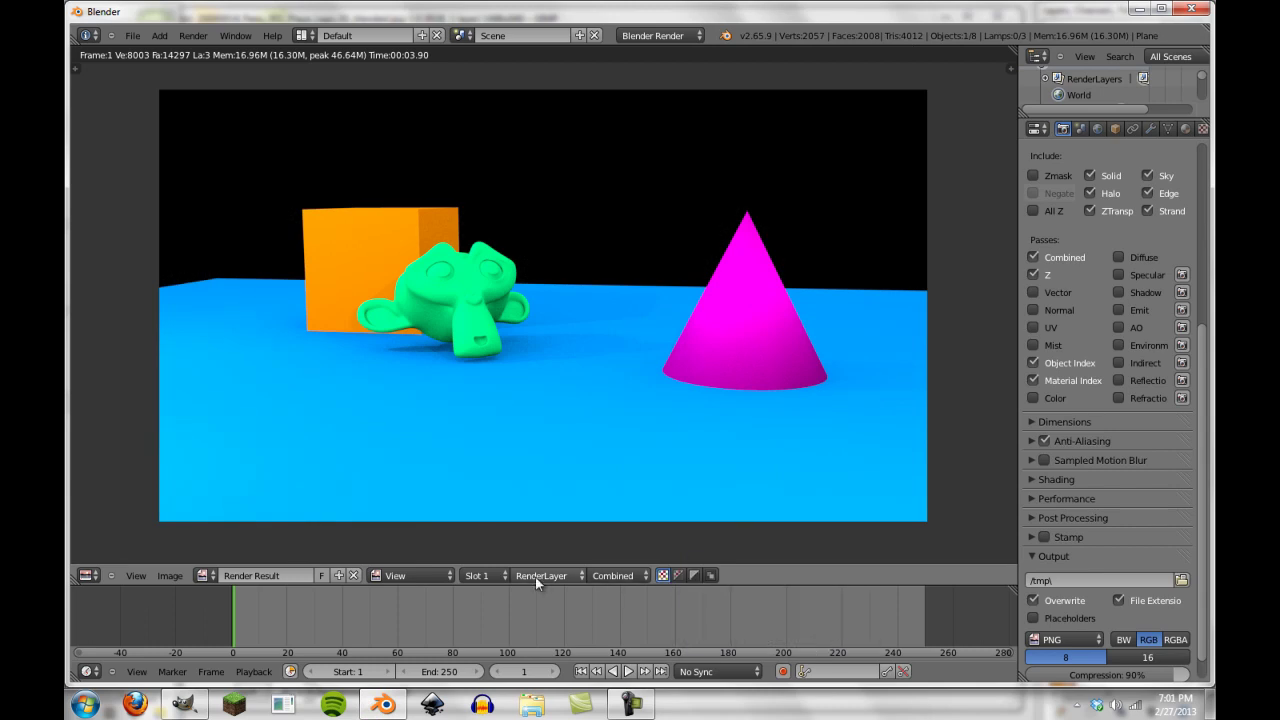
Inspect the IndexOB and IndexMA index masks, then return to the Combined pass
click(607, 576)
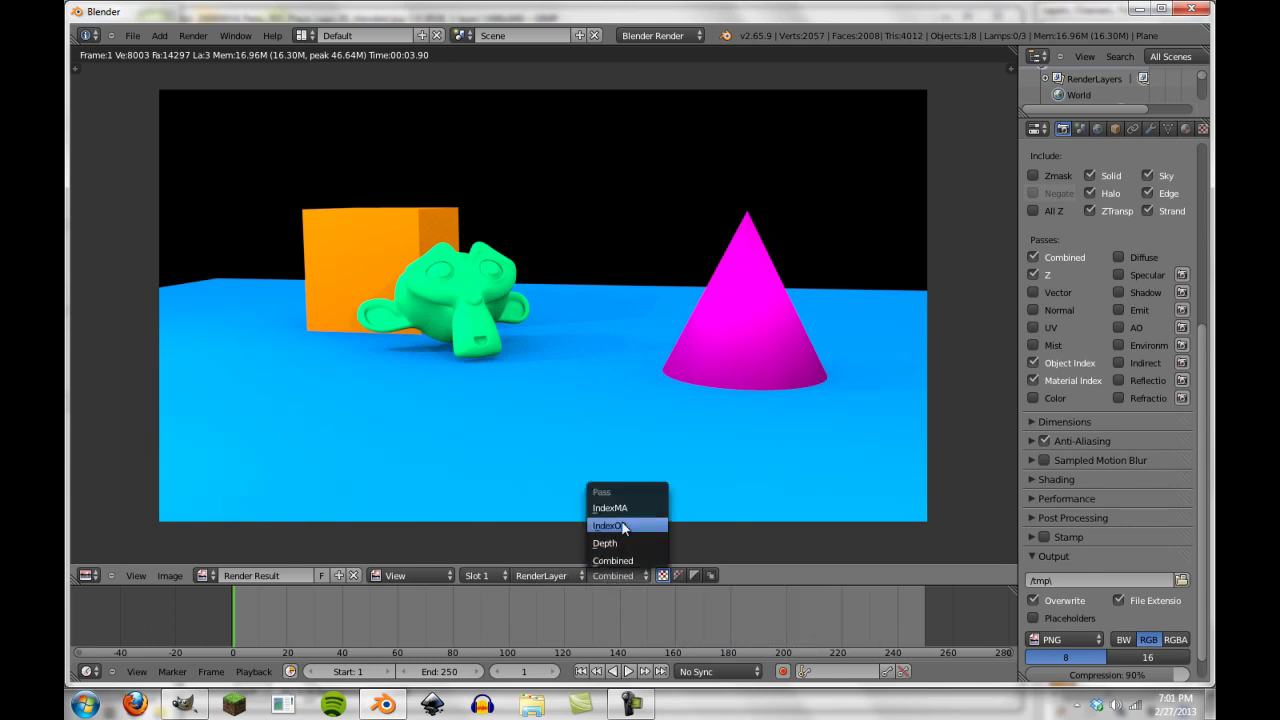
click(621, 527)
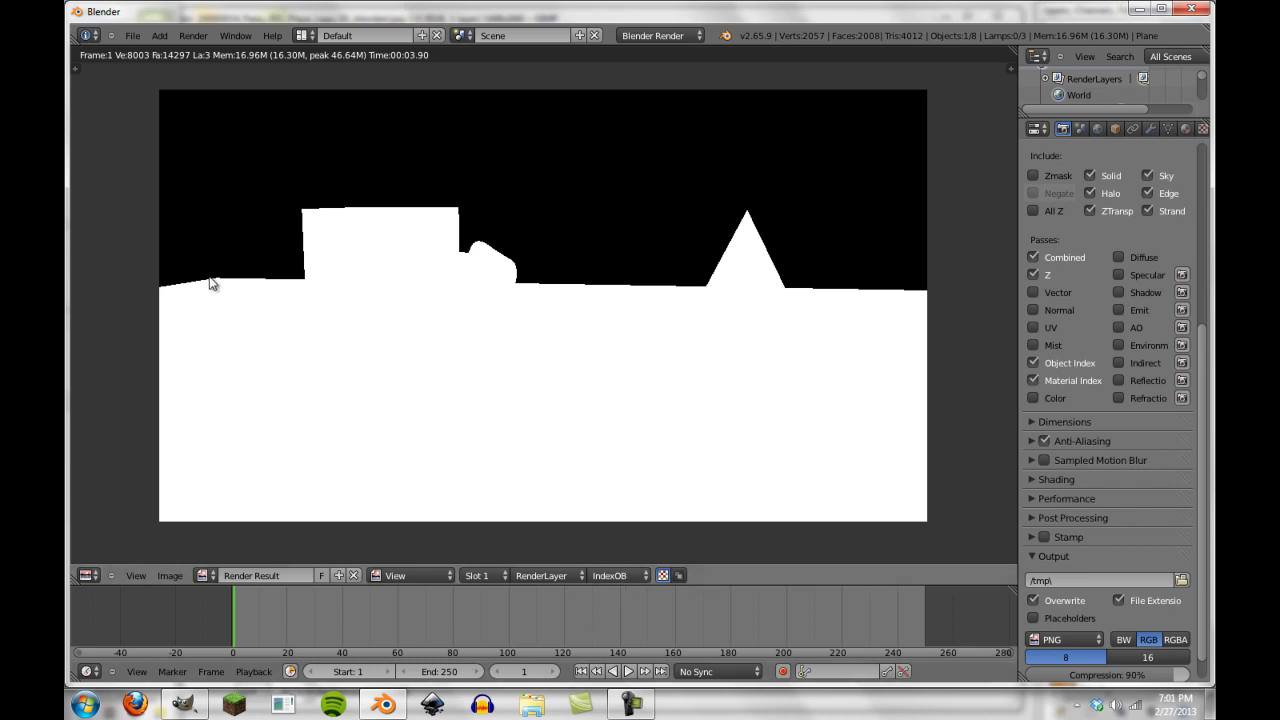
click(599, 574)
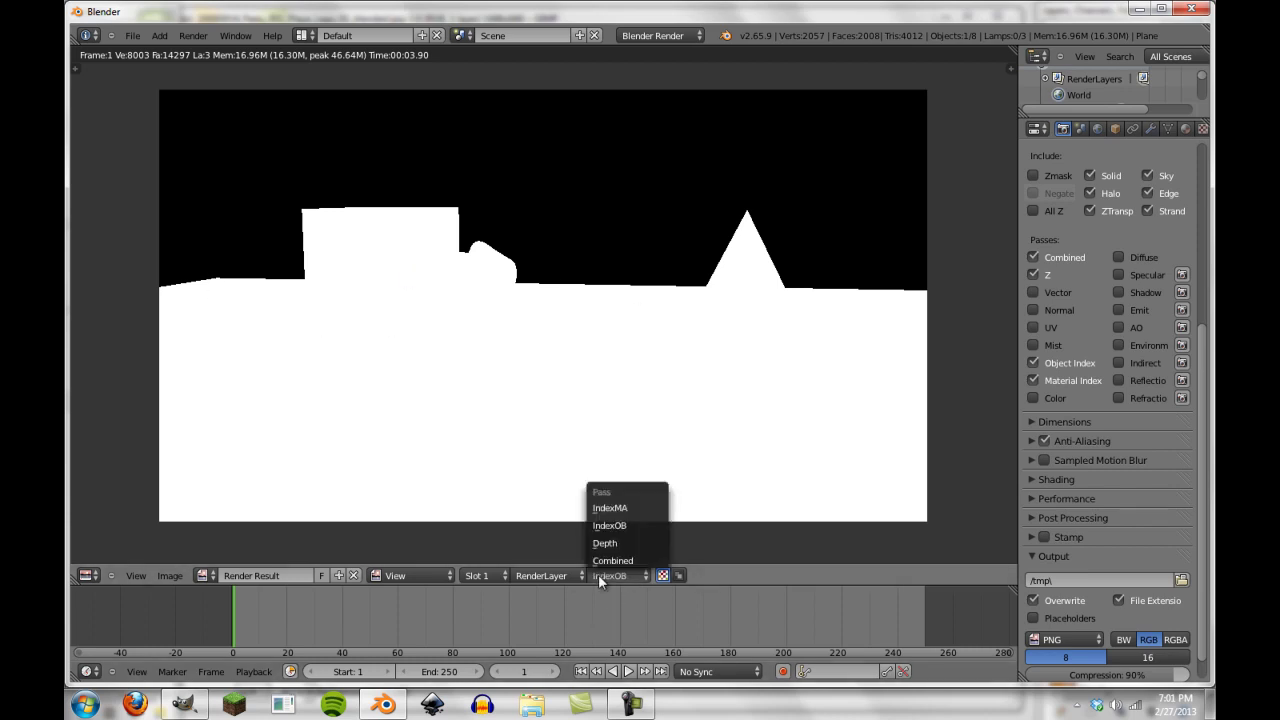
click(622, 508)
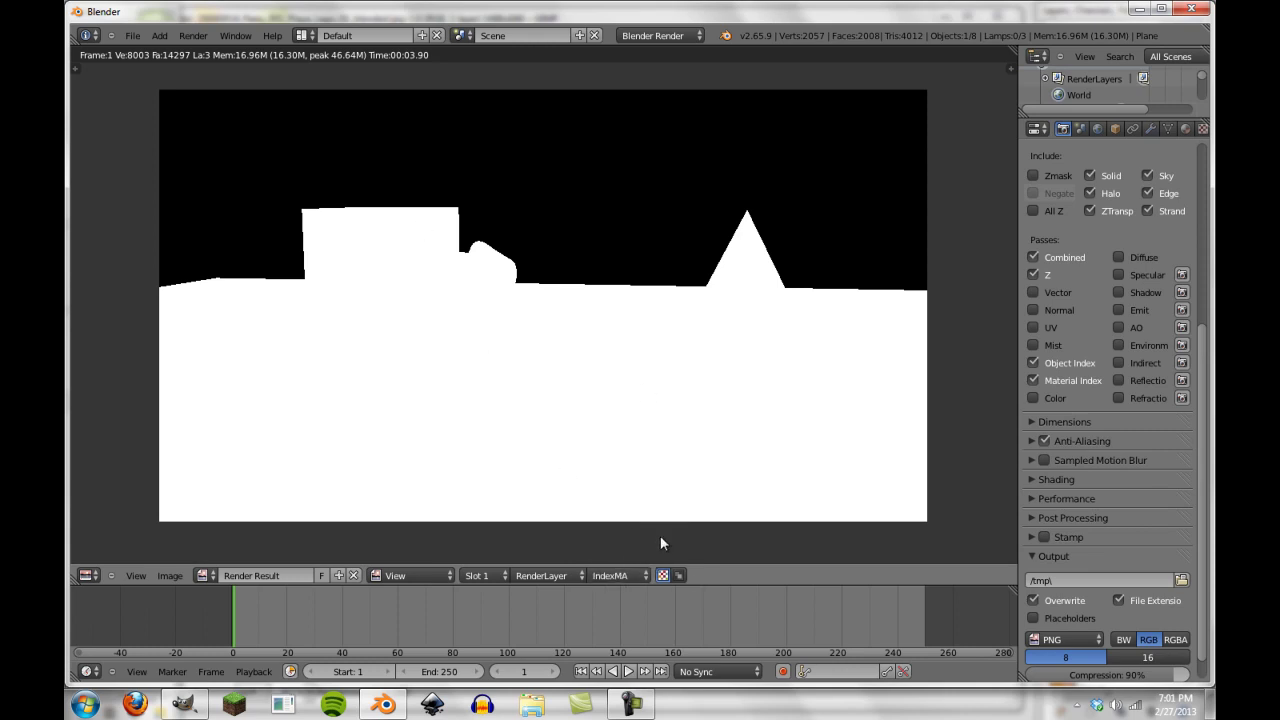
click(679, 575)
click(670, 576)
click(677, 576)
click(668, 576)
click(614, 577)
click(610, 557)
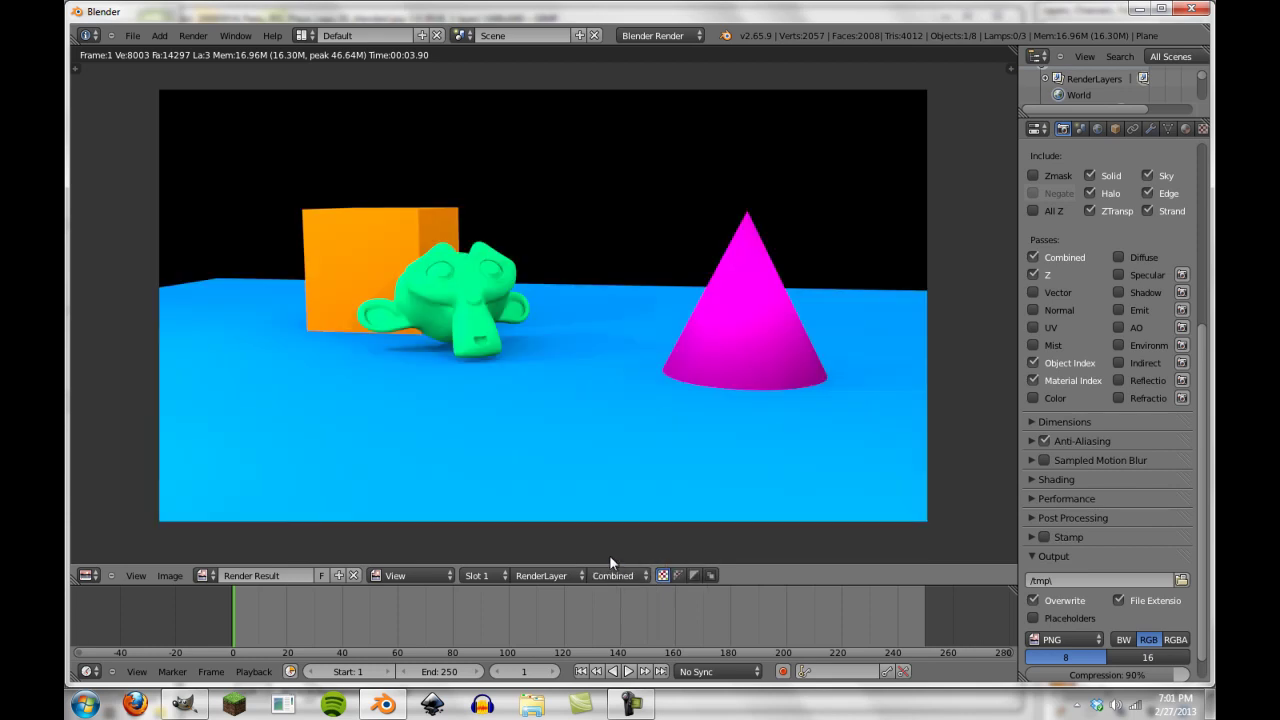
click(88, 575)
Make the area a Compositing node editor with Use Nodes and Backdrop enabled
click(115, 418)
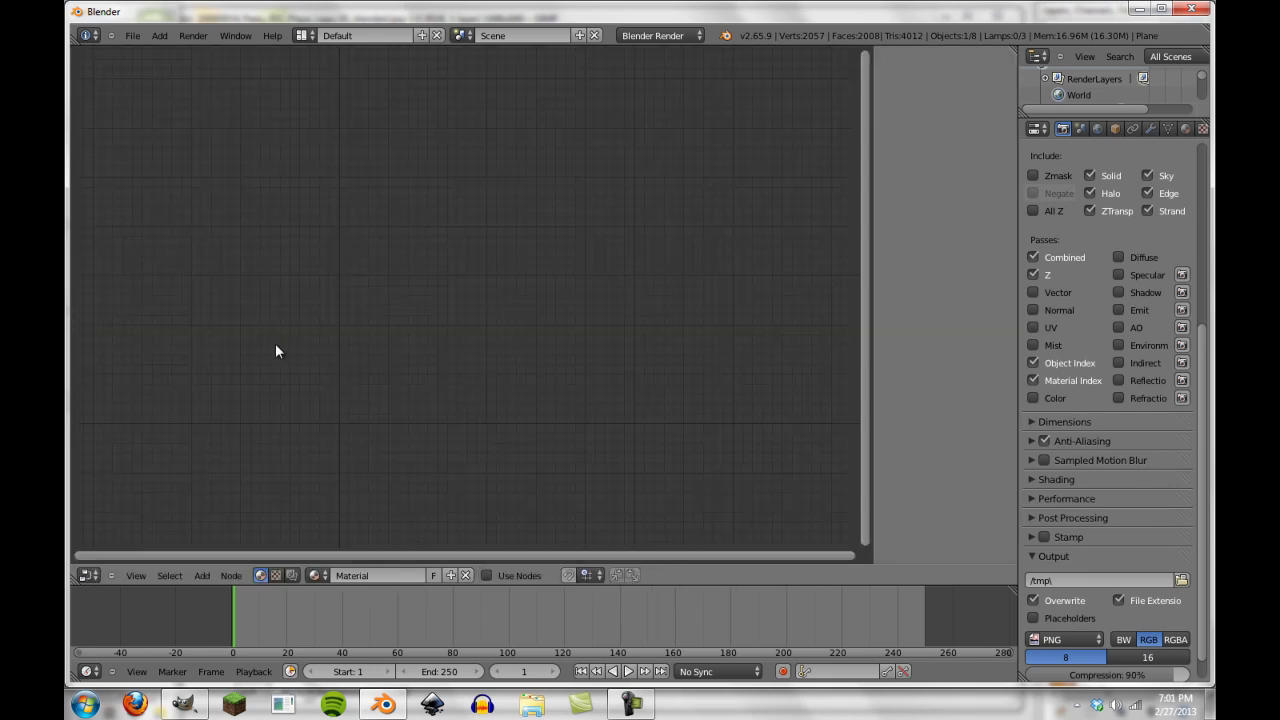
click(290, 576)
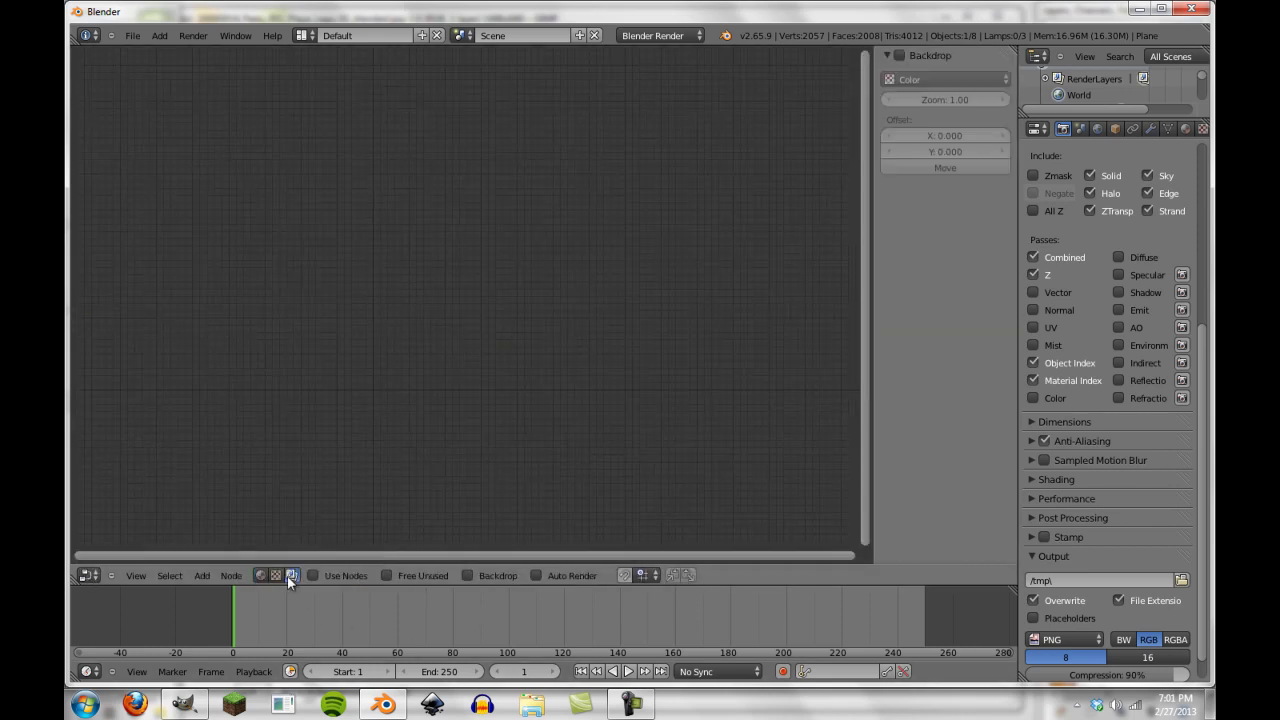
click(356, 575)
click(470, 575)
Spread the Render Layers node left and the Composite node up and right
drag(419, 338, 167, 313)
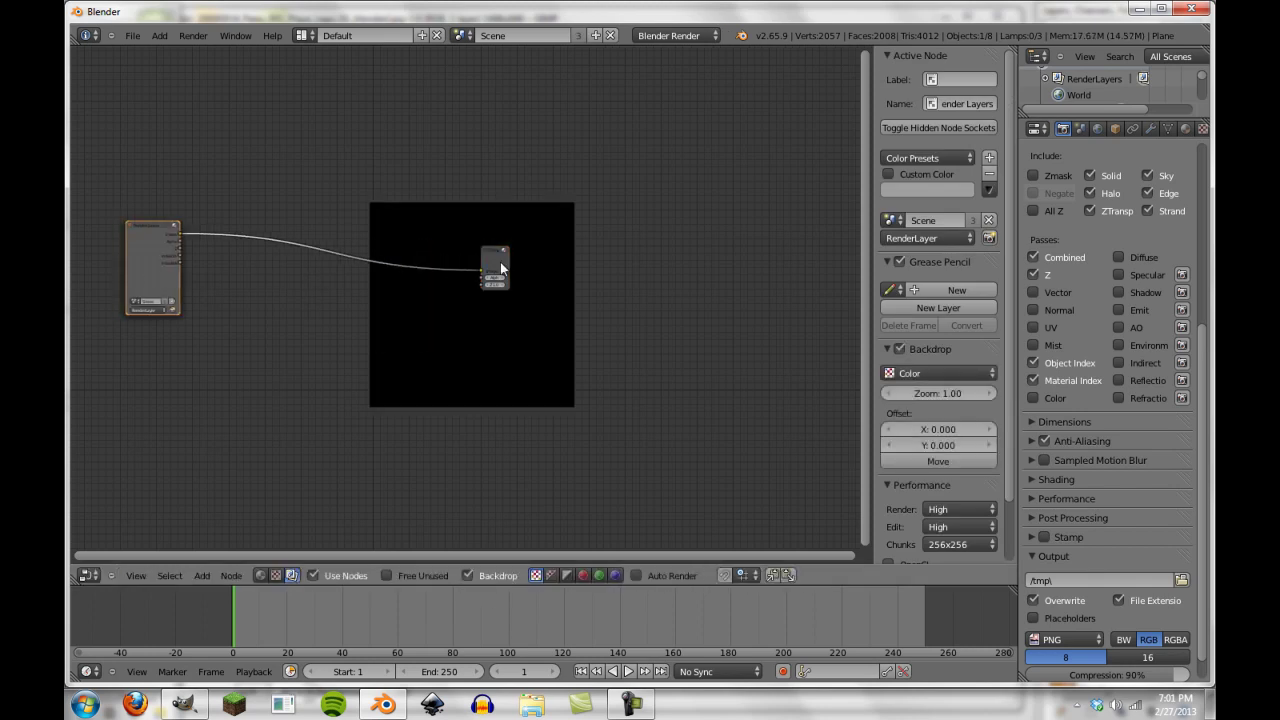
drag(500, 268, 634, 240)
scroll(457, 329, up, 1)
scroll(411, 298, up, 1)
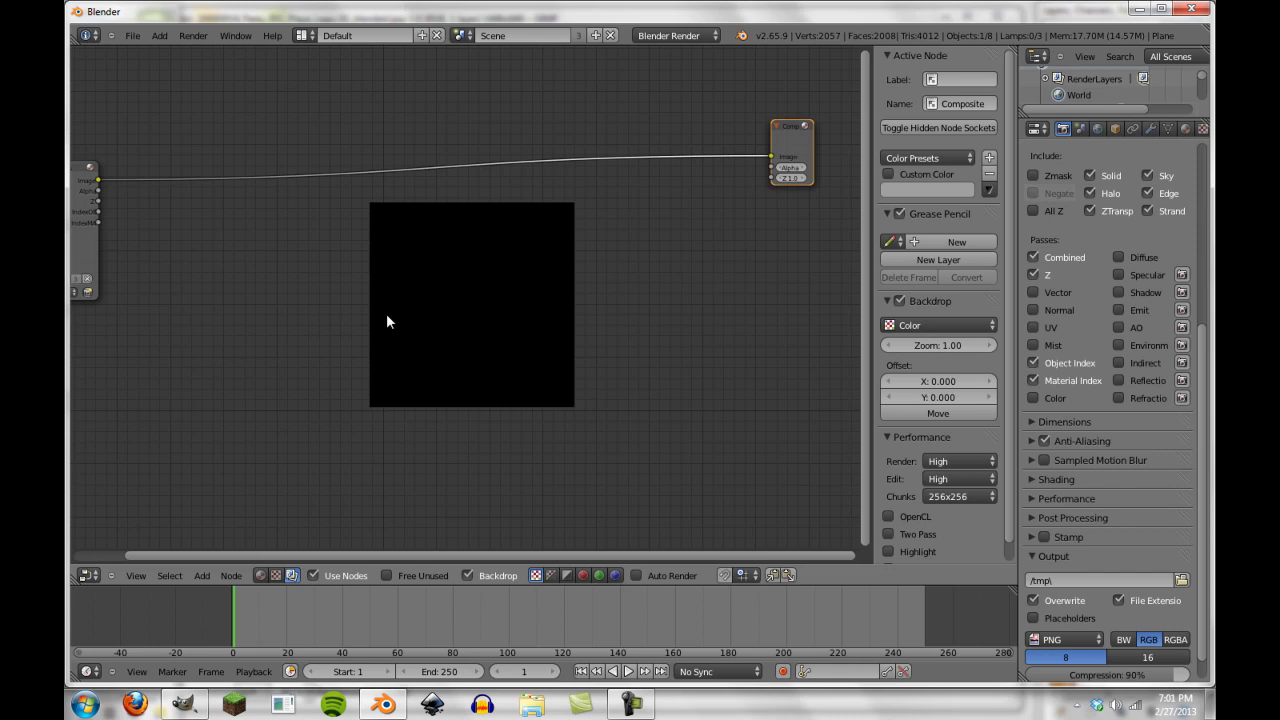
Move Render Layers up and add a Viewer node below the Composite node
scroll(425, 356, down, 2)
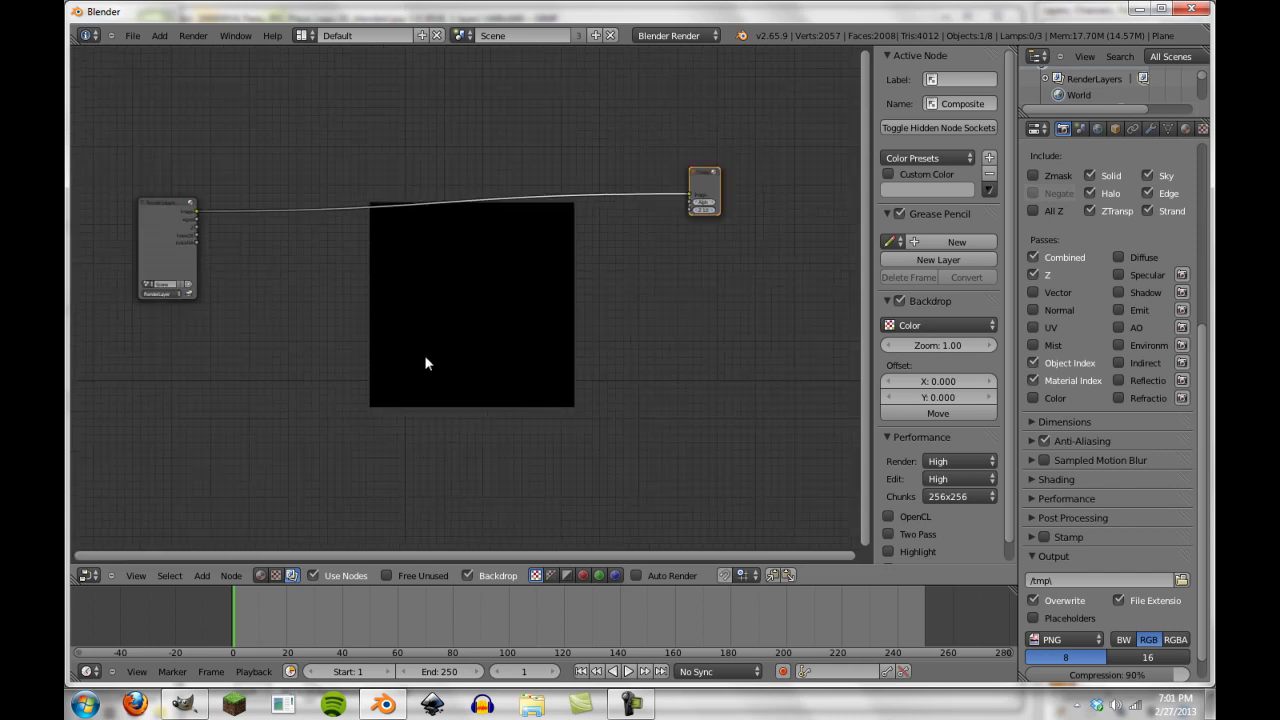
drag(204, 253, 197, 202)
scroll(276, 234, up, 1)
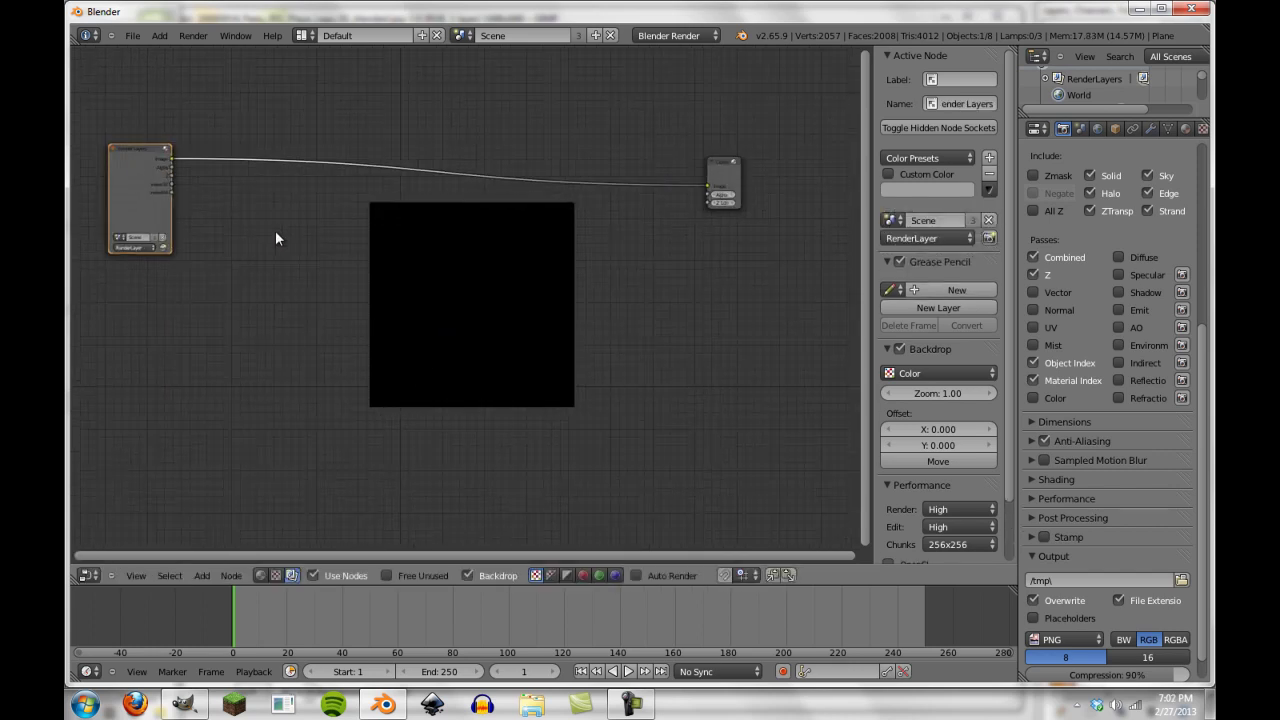
scroll(171, 186, up, 1)
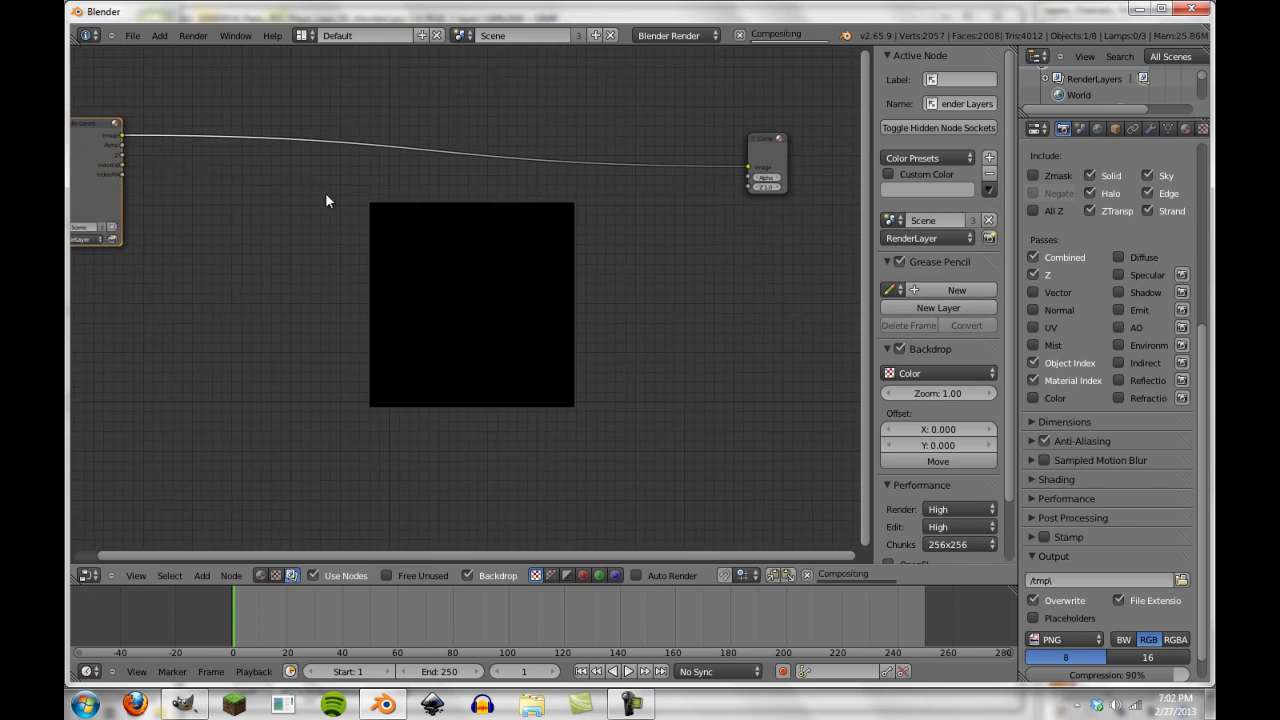
scroll(530, 235, down, 1)
scroll(517, 260, down, 1)
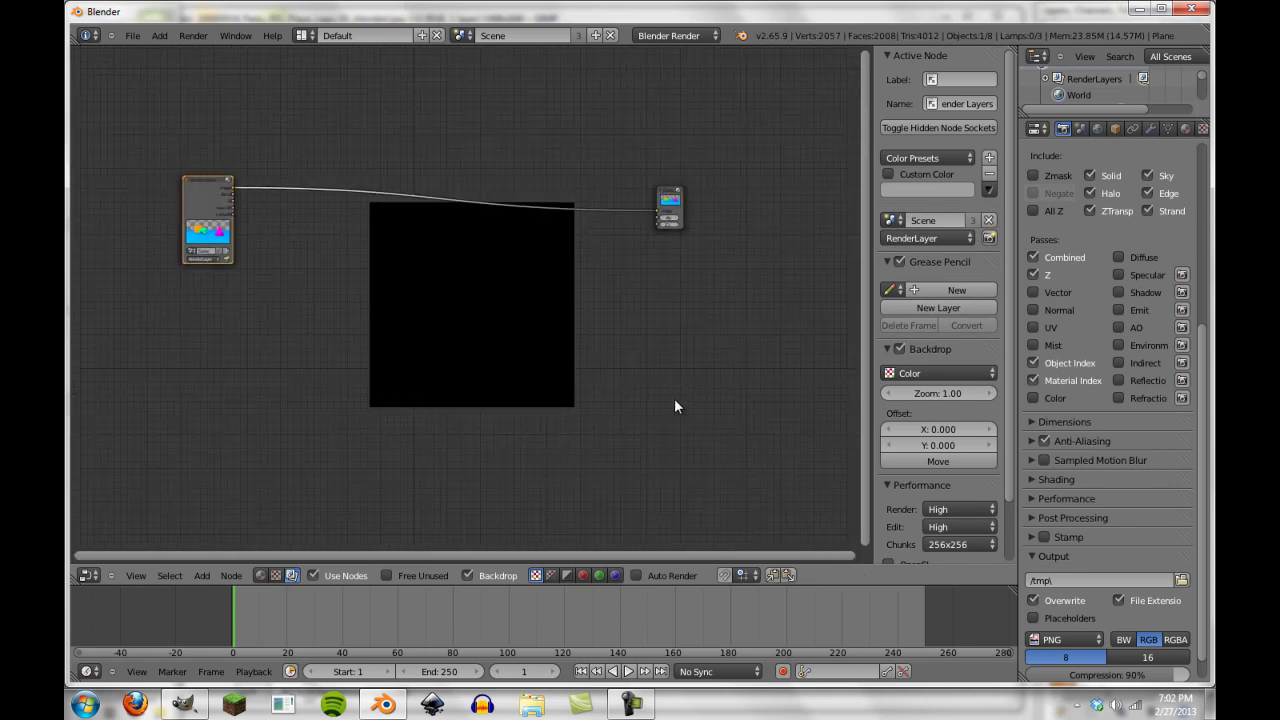
key(shift+a)
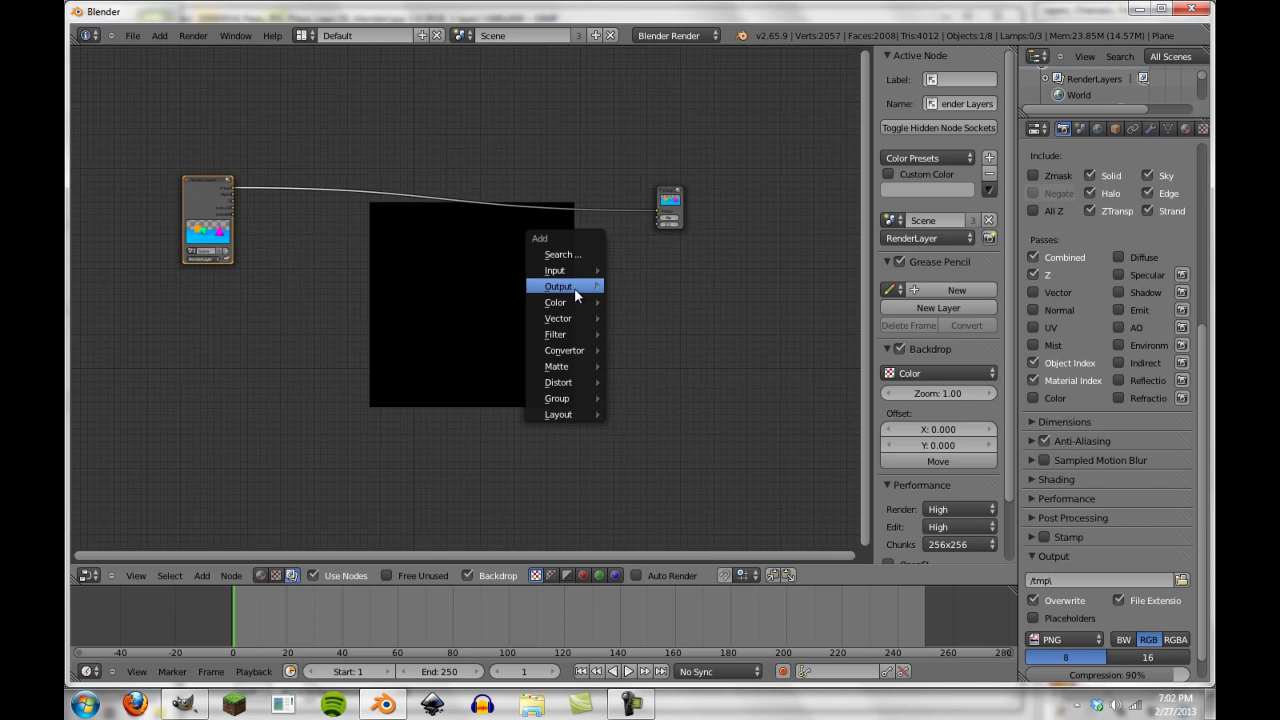
mouse_move(573, 287)
click(638, 302)
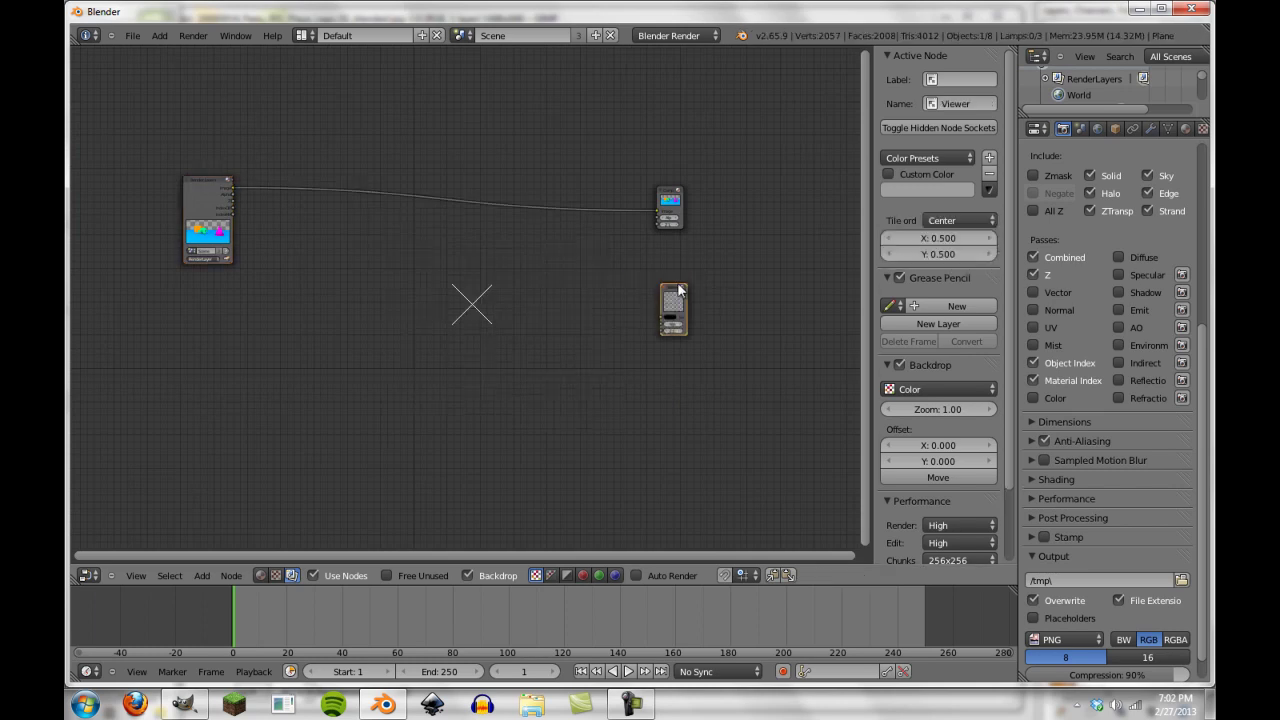
click(677, 248)
Add an empty Image input node to the tree
scroll(514, 286, up, 2)
key(shift+a)
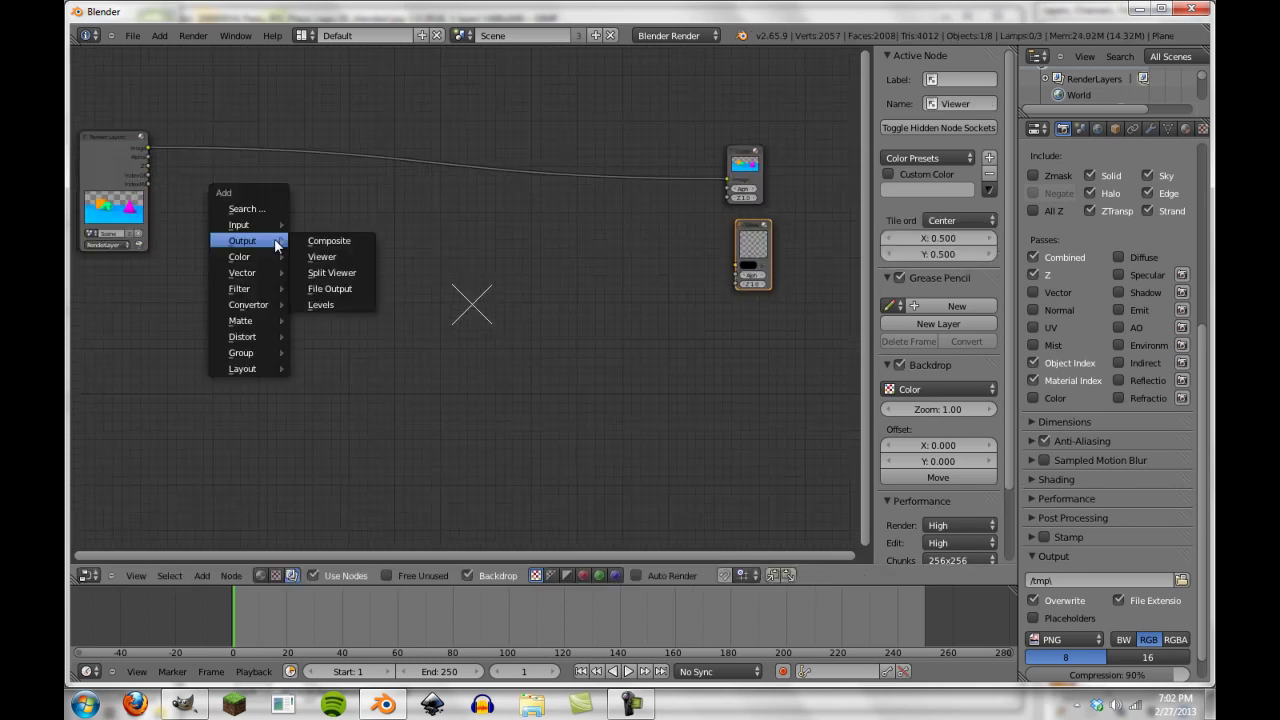
mouse_move(260, 228)
click(340, 240)
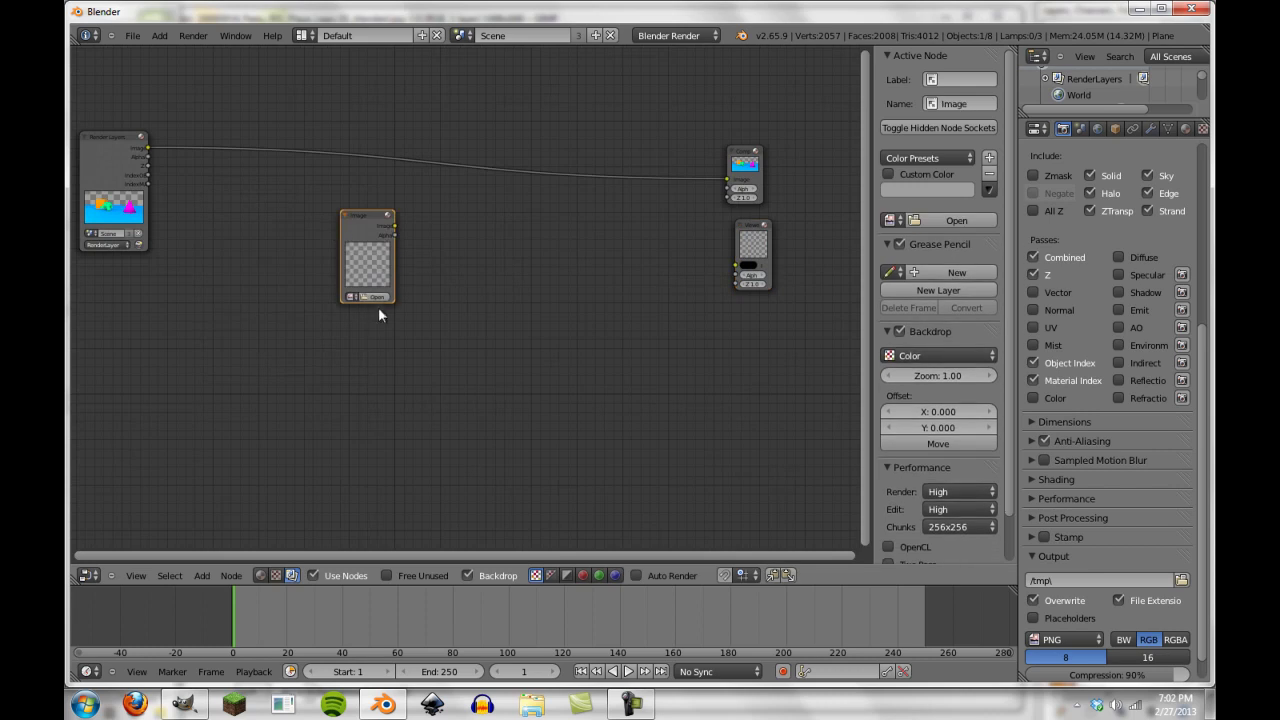
Load the beach panorama jpg from the Desktop into the Image node
click(378, 307)
click(377, 297)
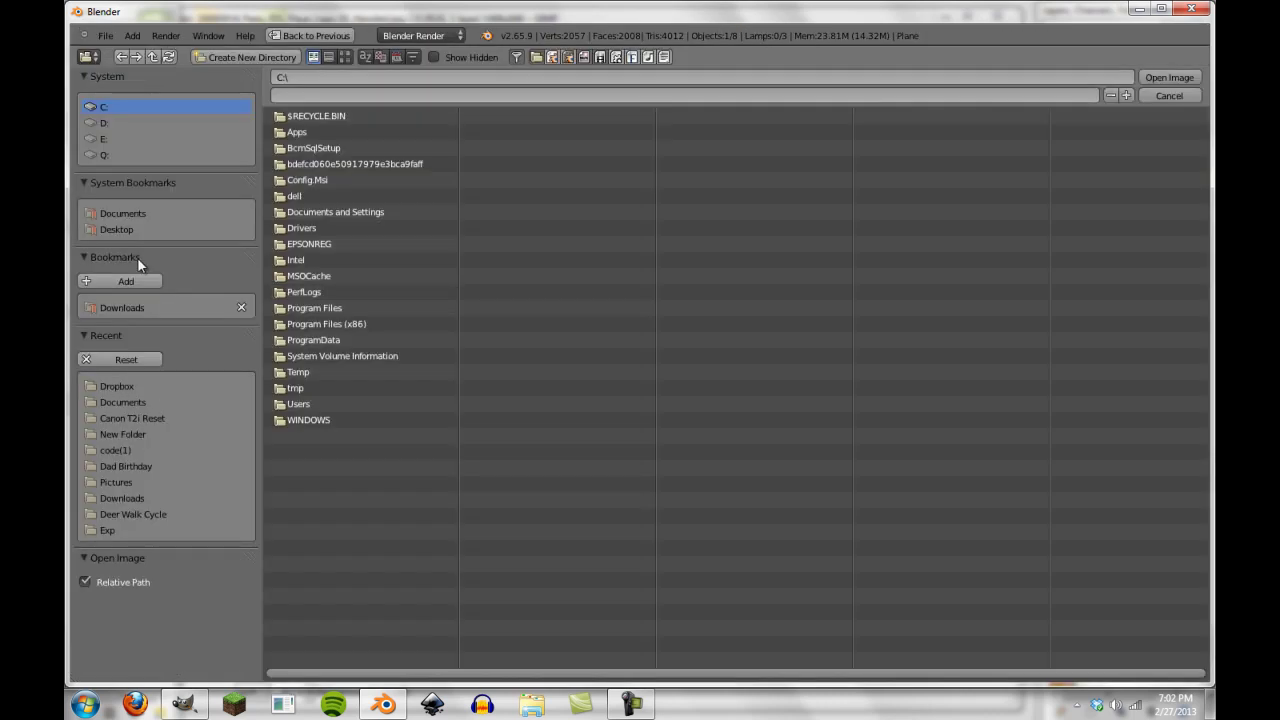
click(132, 227)
click(390, 212)
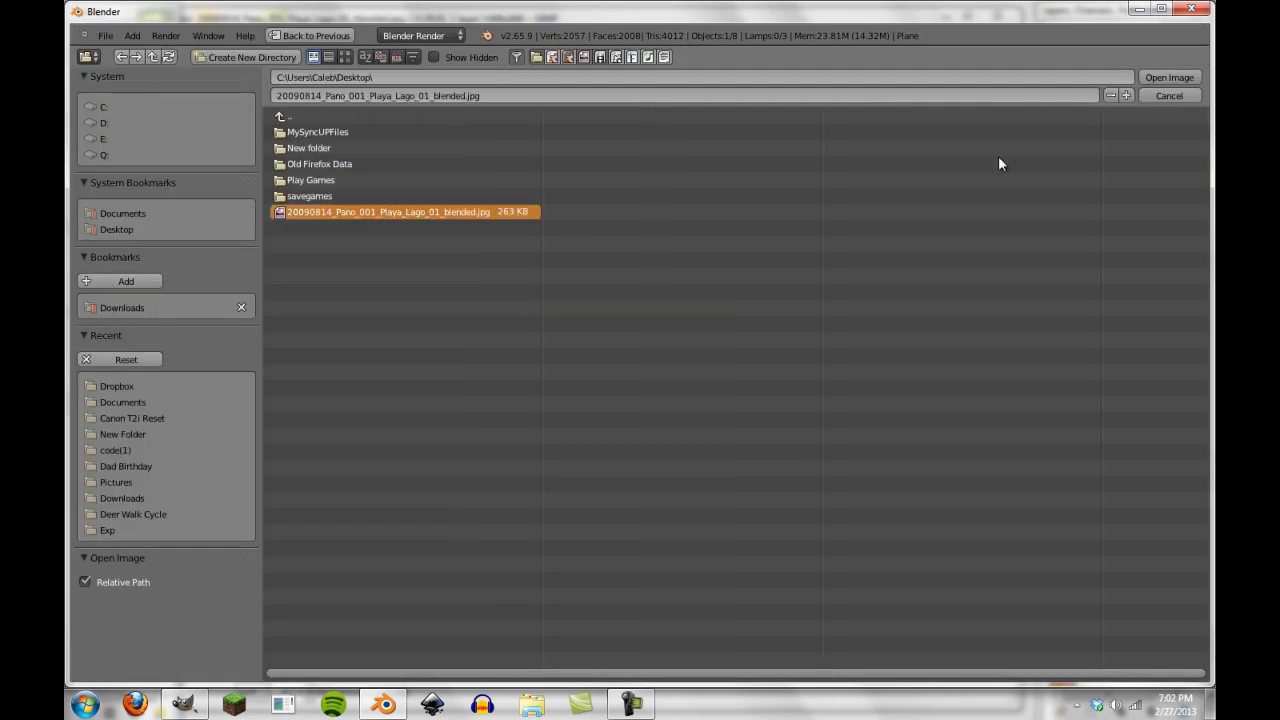
click(1169, 77)
Position the Image node and zoom the backdrop to show the whole beach photo
drag(390, 240, 678, 271)
scroll(512, 334, up, 1)
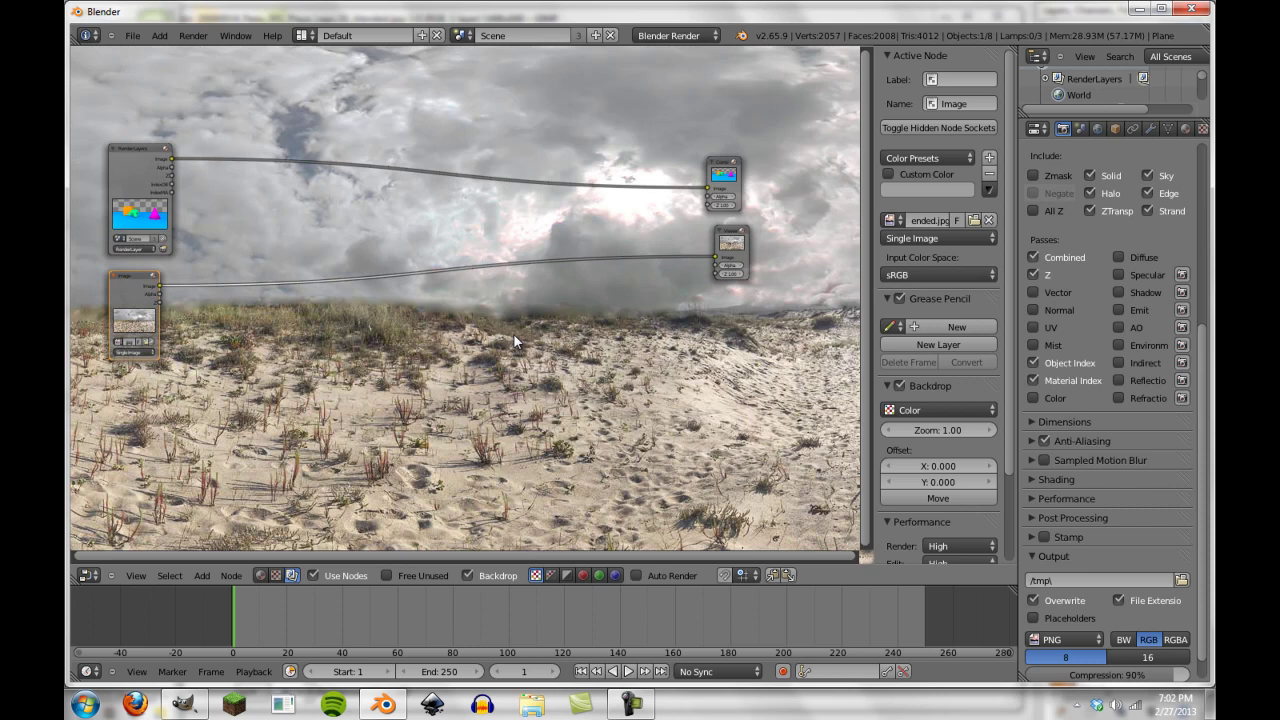
key(v)
key(v)
key(v)
scroll(493, 329, up, 1)
ctrl+scroll(300, 290, left, 3)
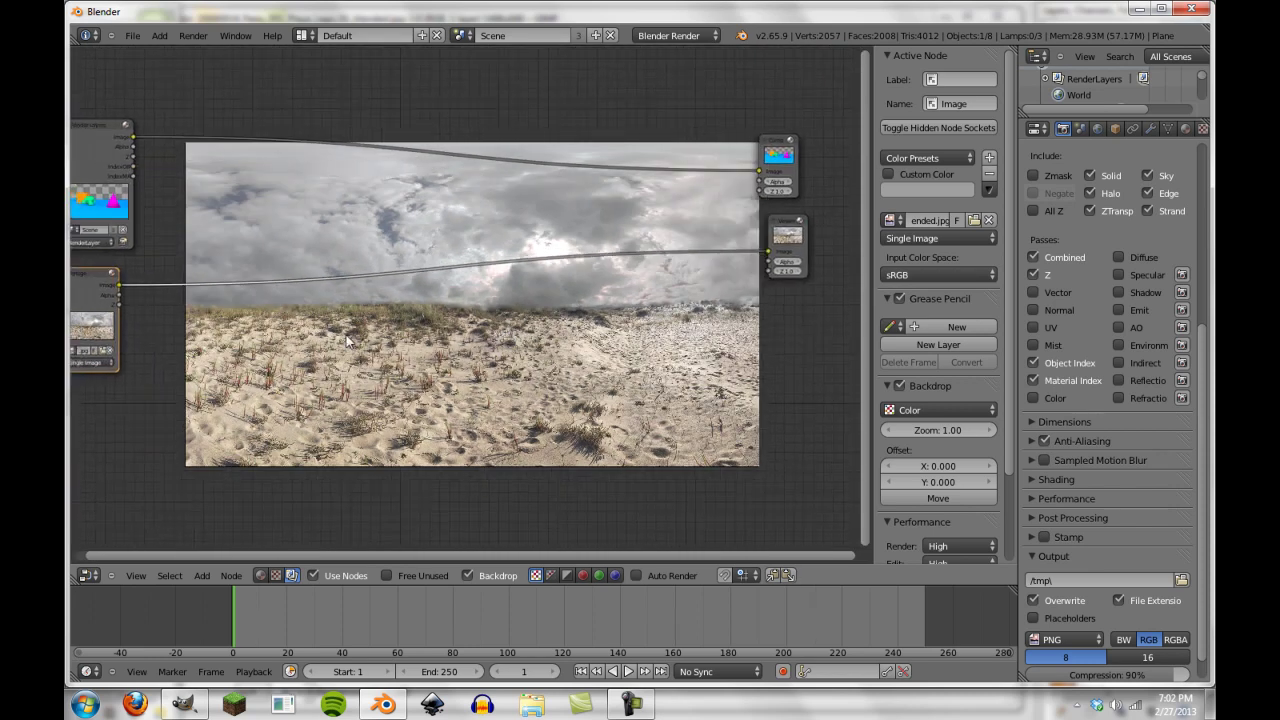
drag(97, 290, 119, 290)
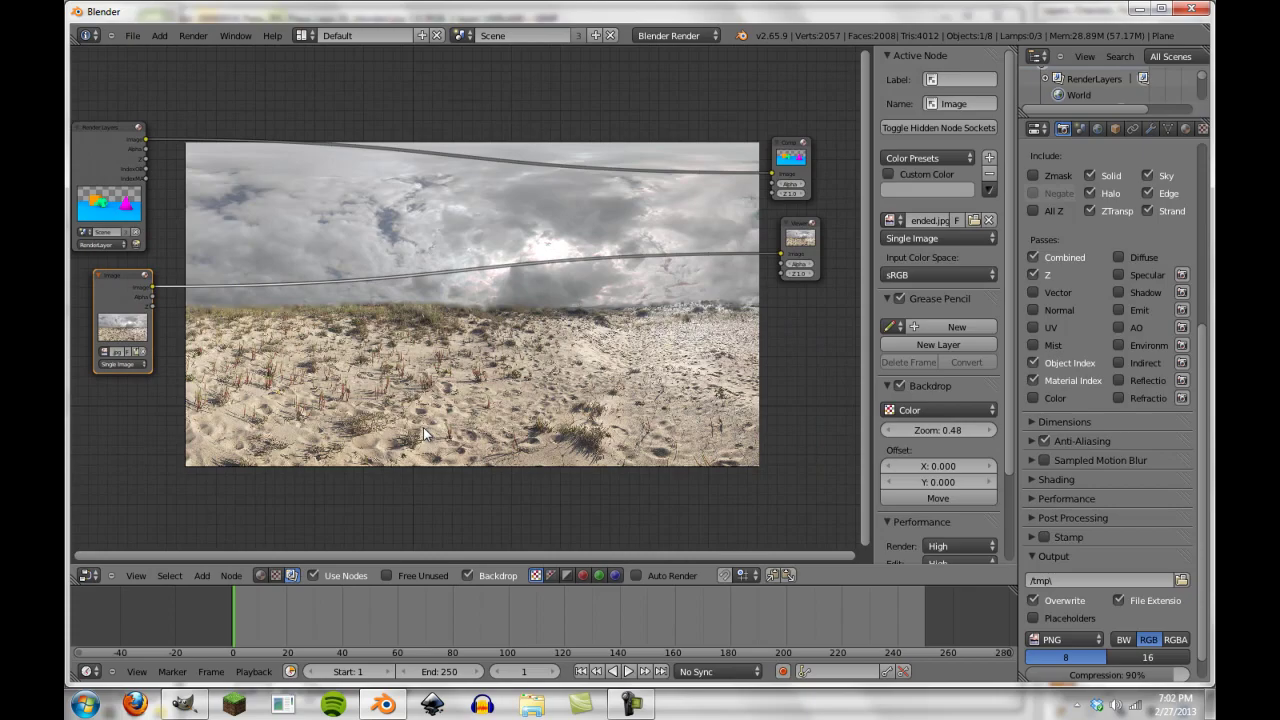
key(alt+v)
key(alt+v)
key(v)
scroll(378, 307, up, 1)
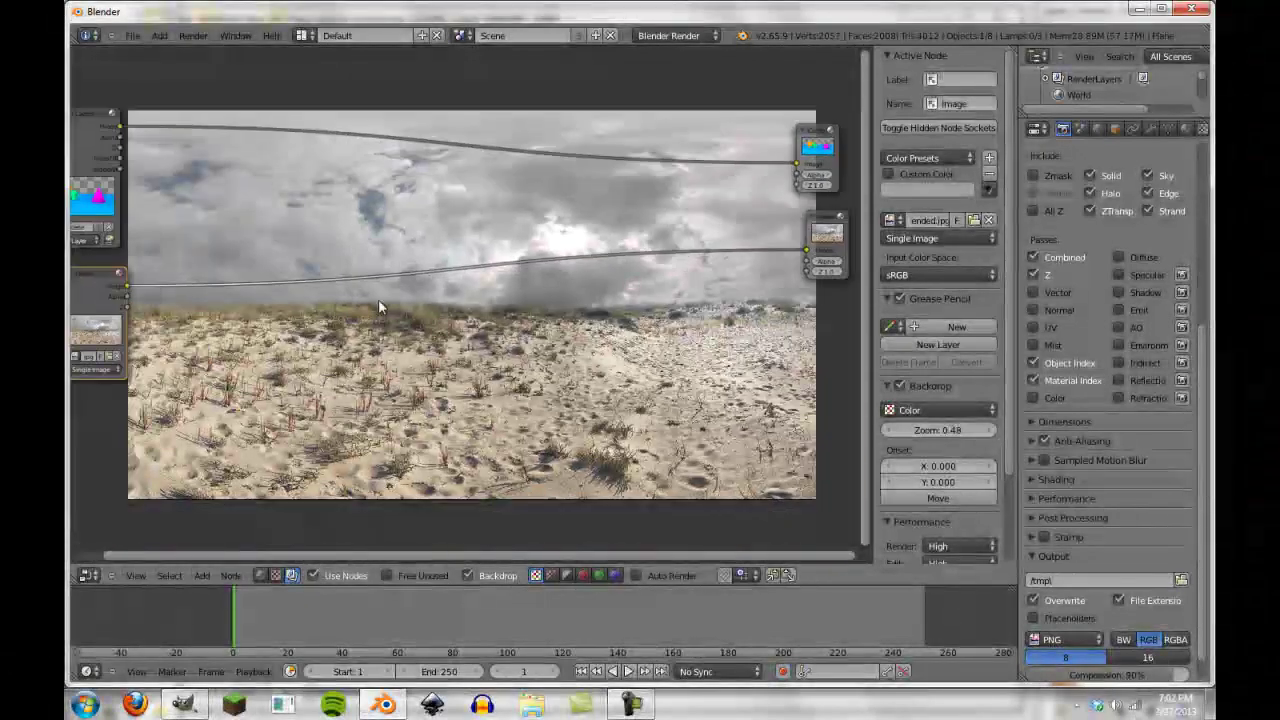
scroll(349, 311, down, 1)
Insert an Alpha Over node into the Render Layers–Composite link
key(shift+a)
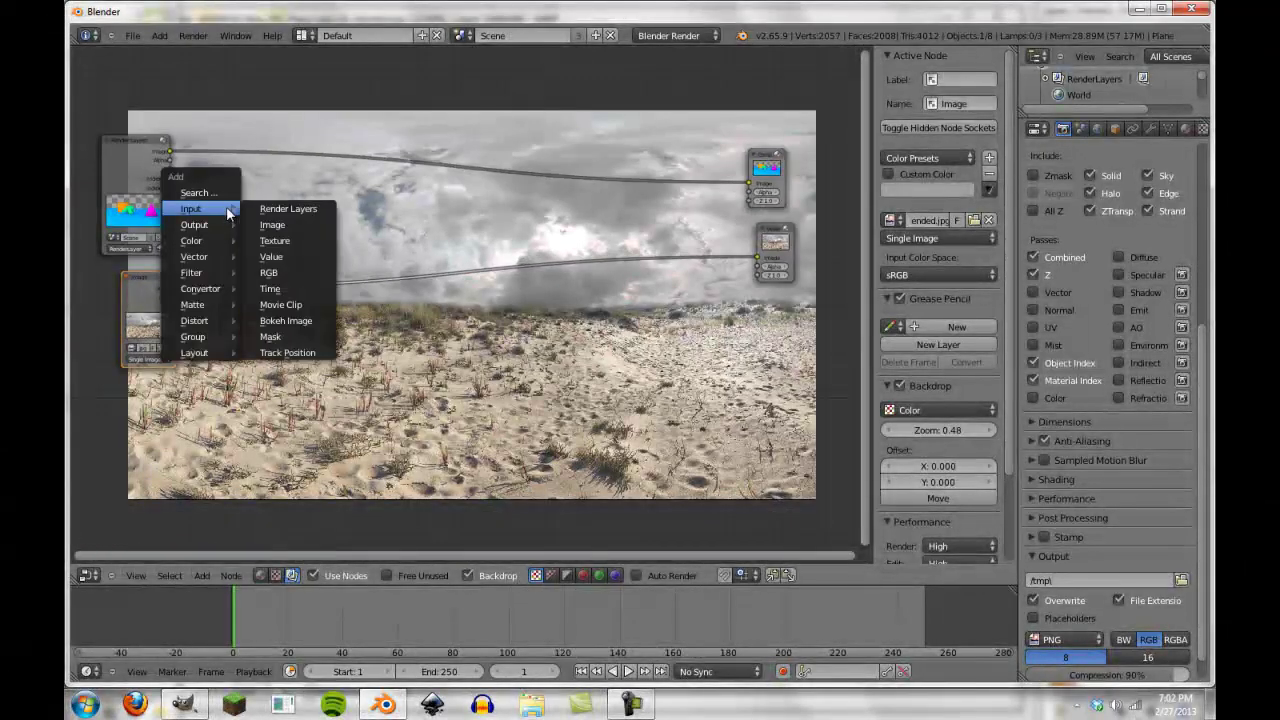
mouse_move(200, 240)
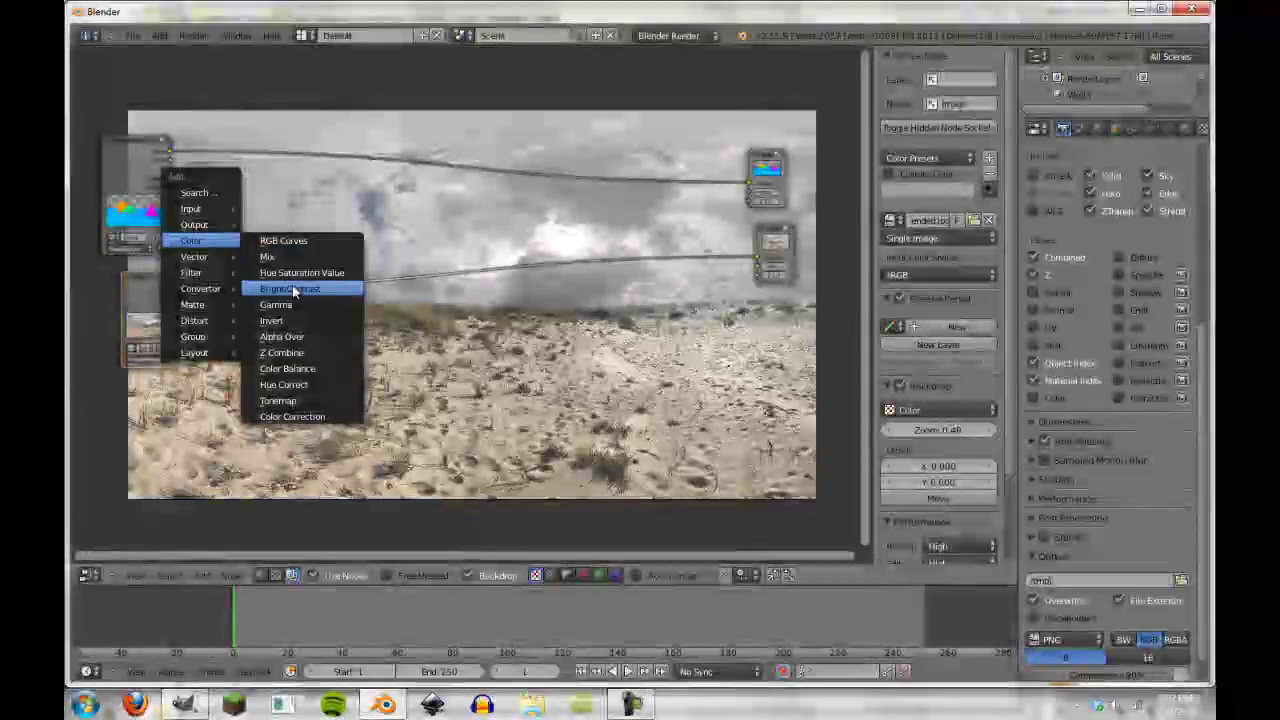
click(290, 340)
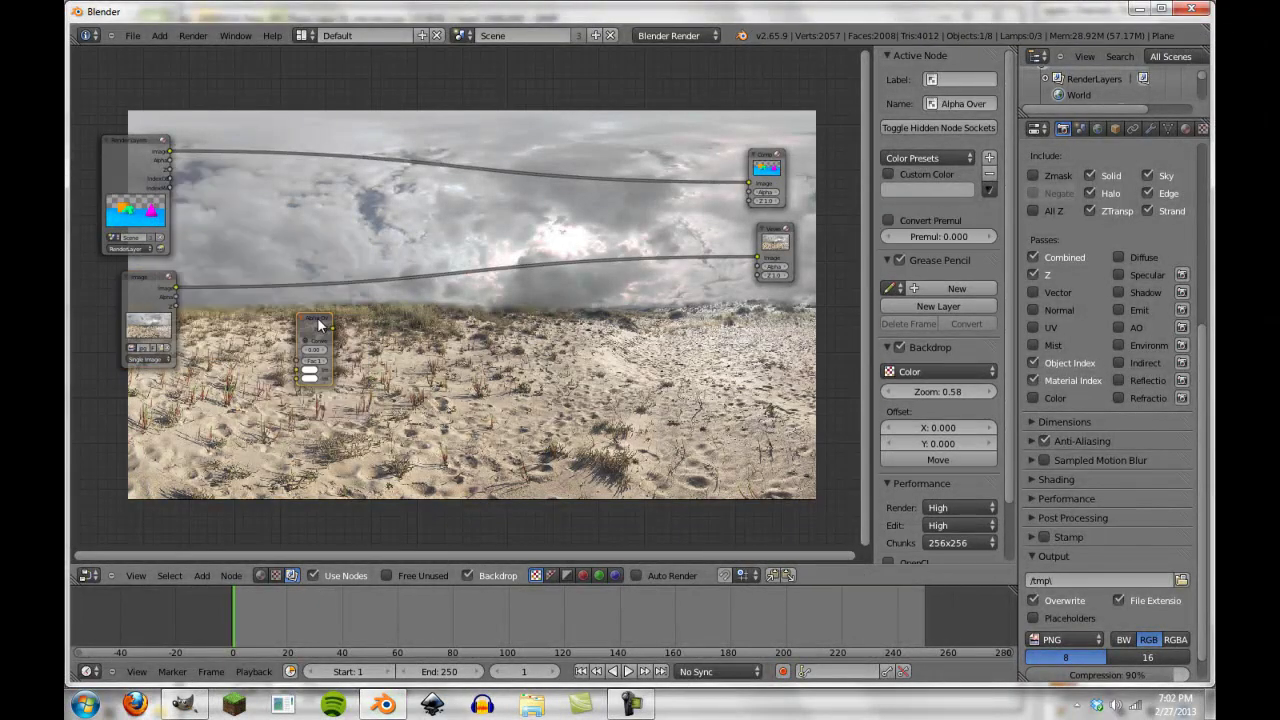
click(516, 76)
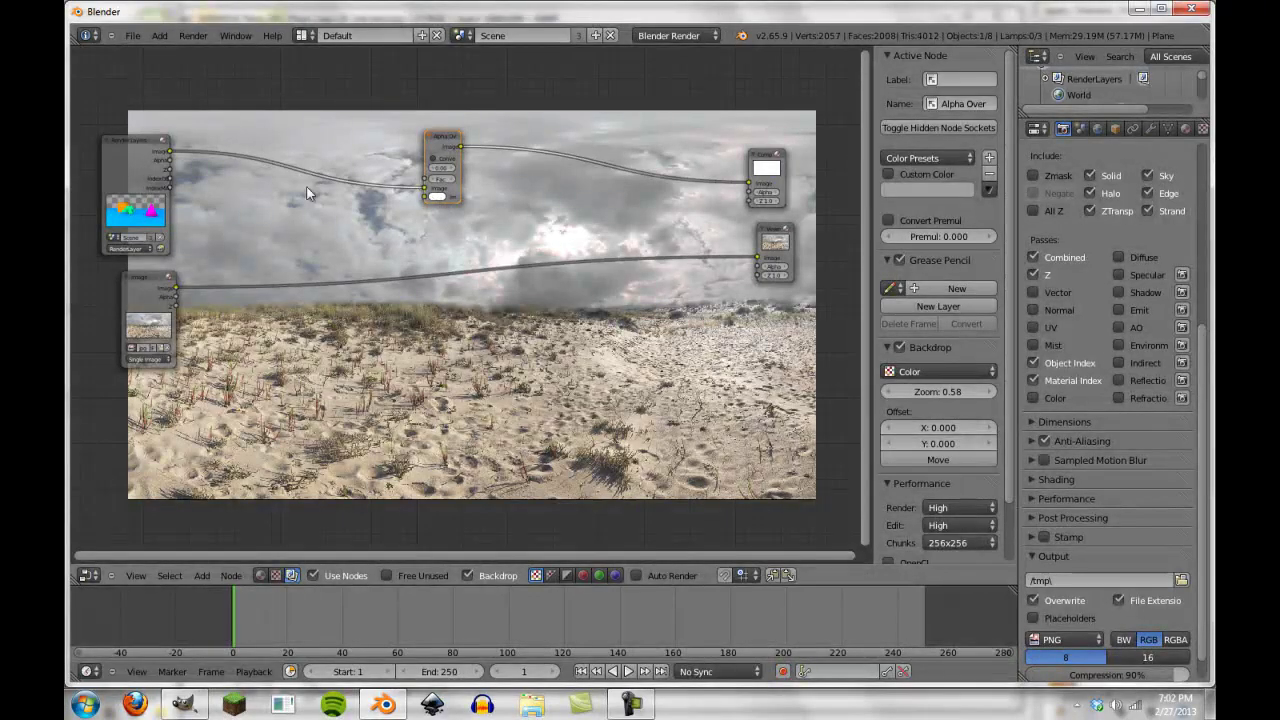
Wire the beach photo into Alpha Over and send its result to the Viewer
drag(176, 287, 427, 191)
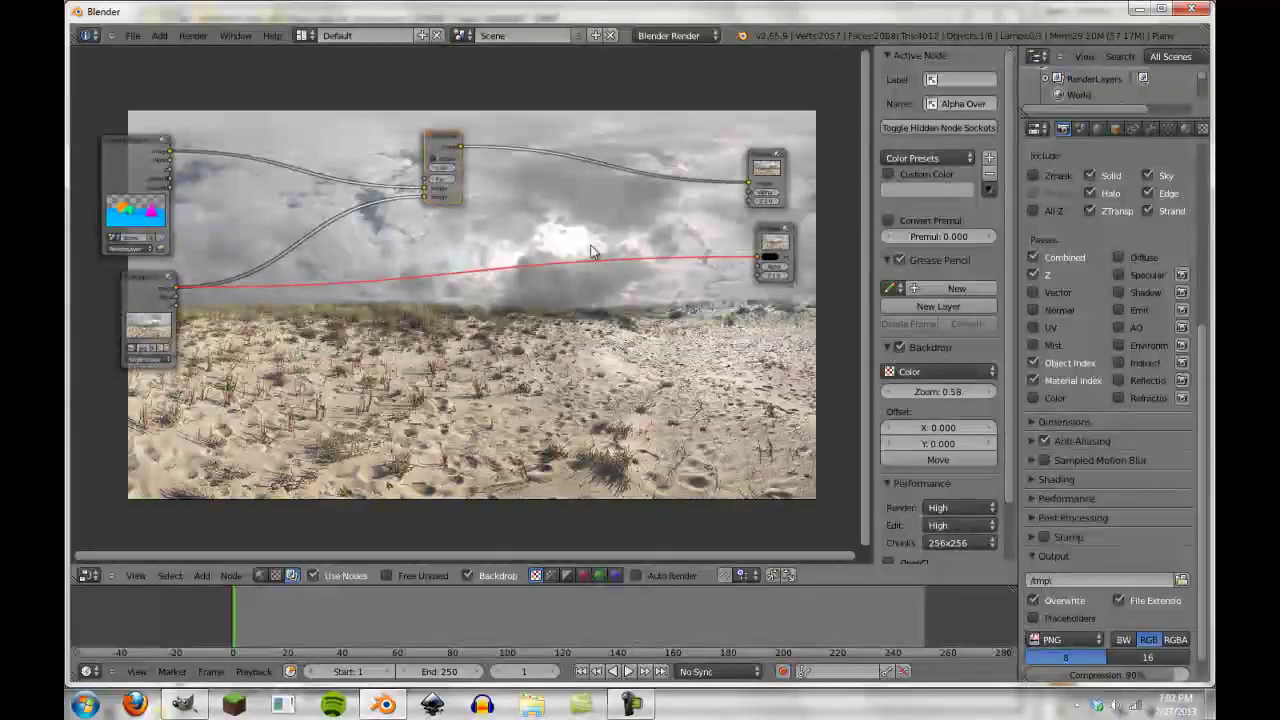
ctrl+right_drag(591, 240, 593, 266)
drag(422, 193, 426, 189)
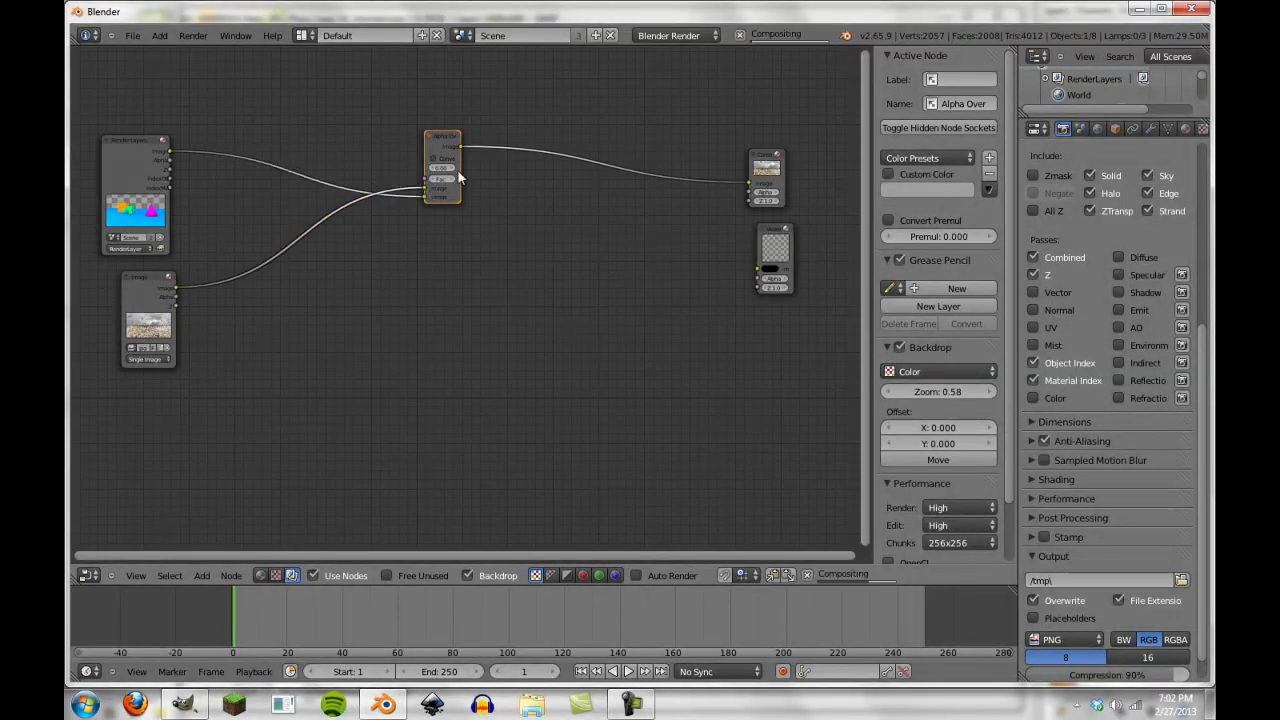
drag(462, 146, 766, 268)
scroll(466, 251, up, 1)
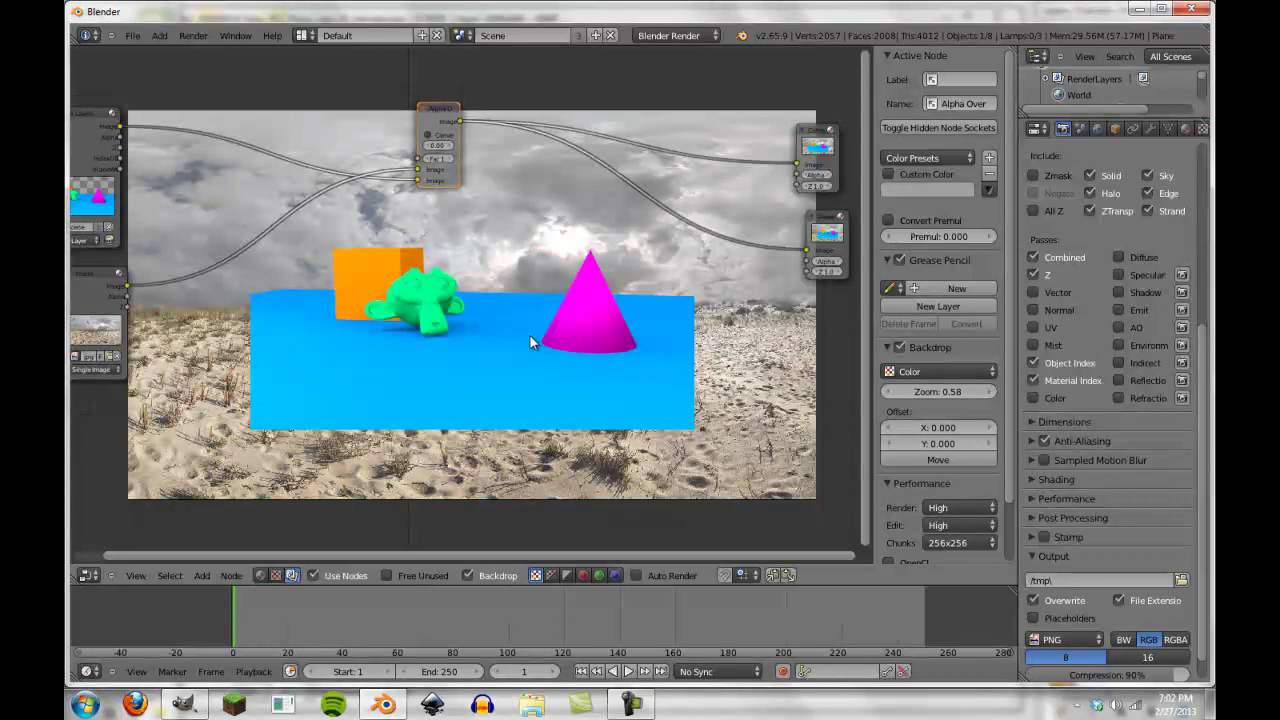
scroll(490, 335, down, 1)
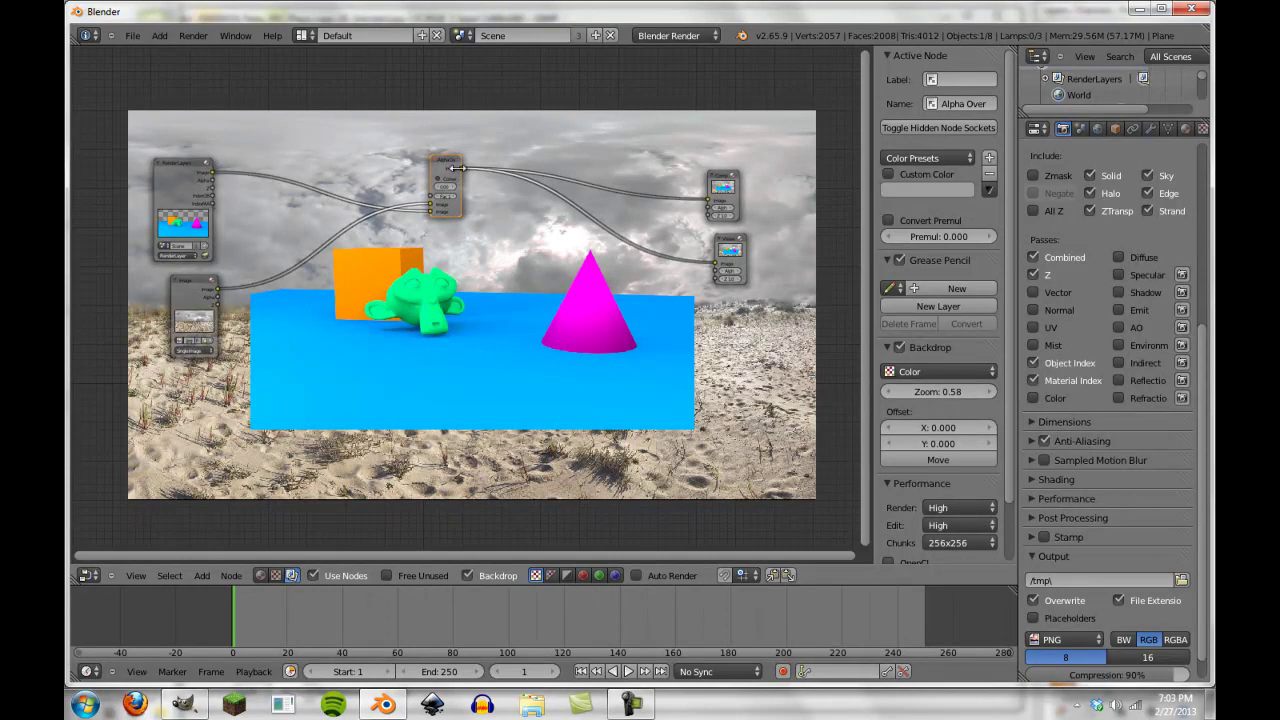
scroll(452, 168, up, 1)
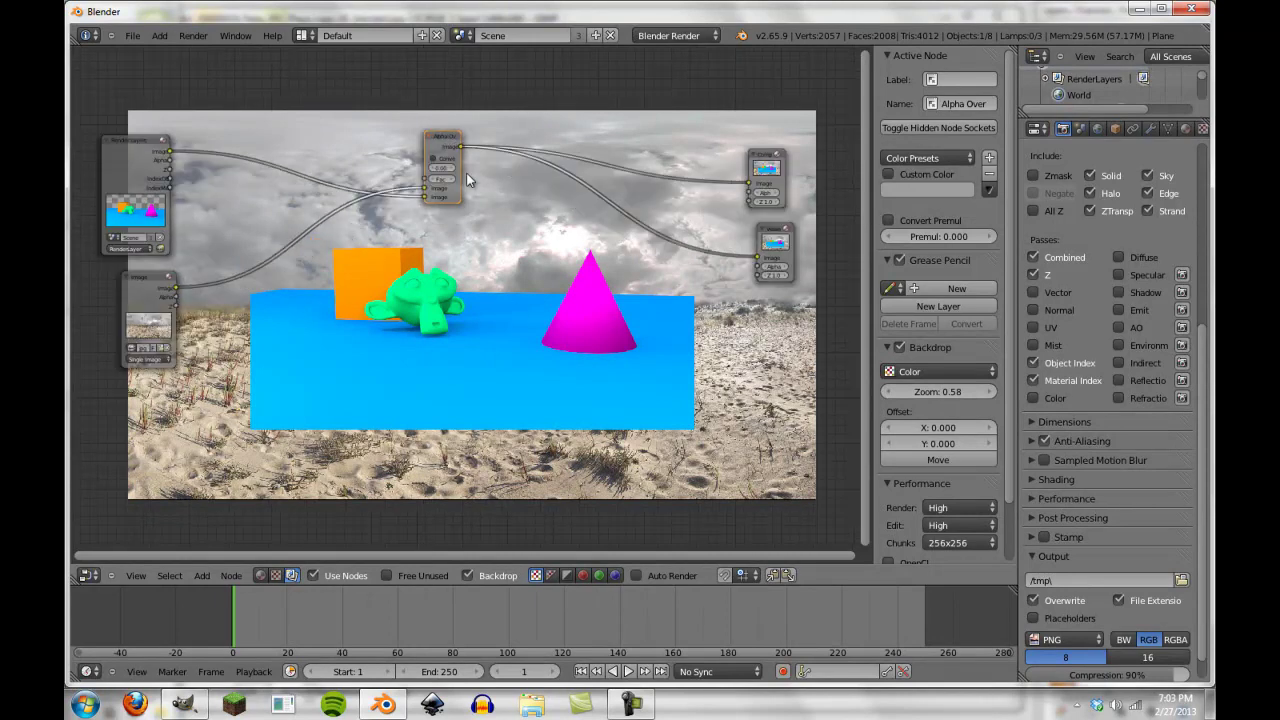
scroll(495, 195, up, 1)
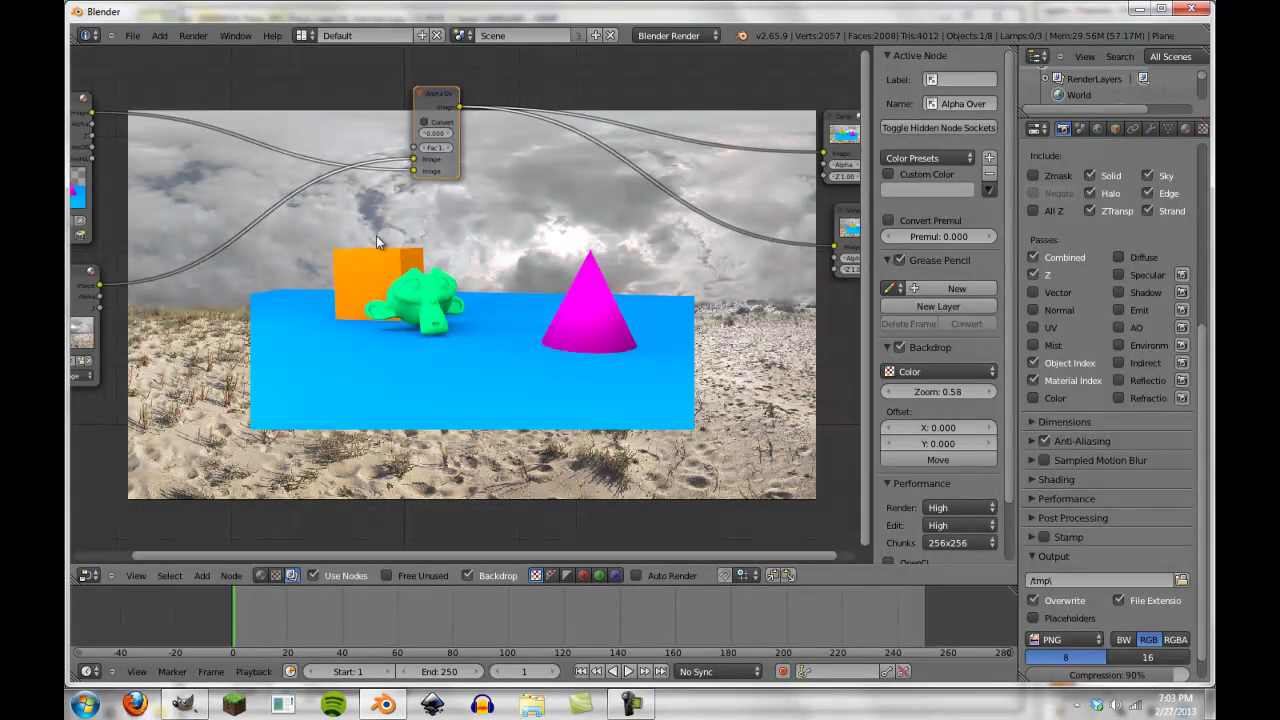
scroll(332, 257, down, 1)
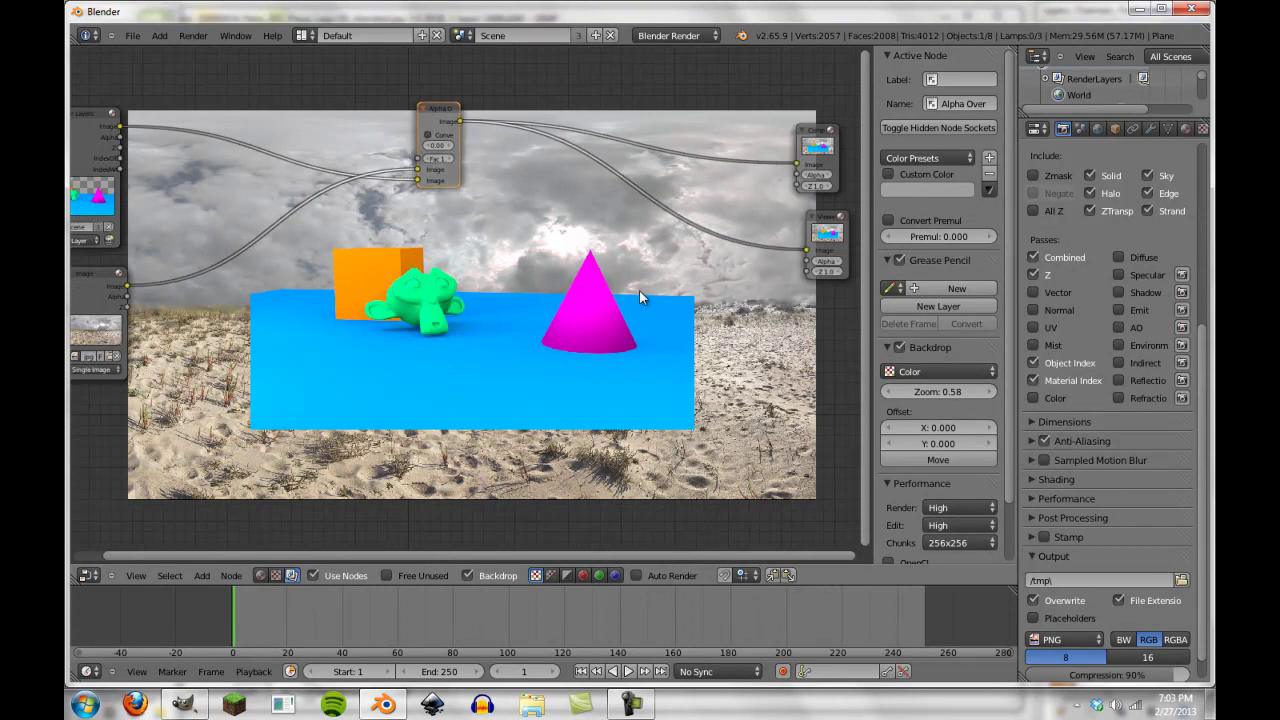
scroll(560, 370, down, 1)
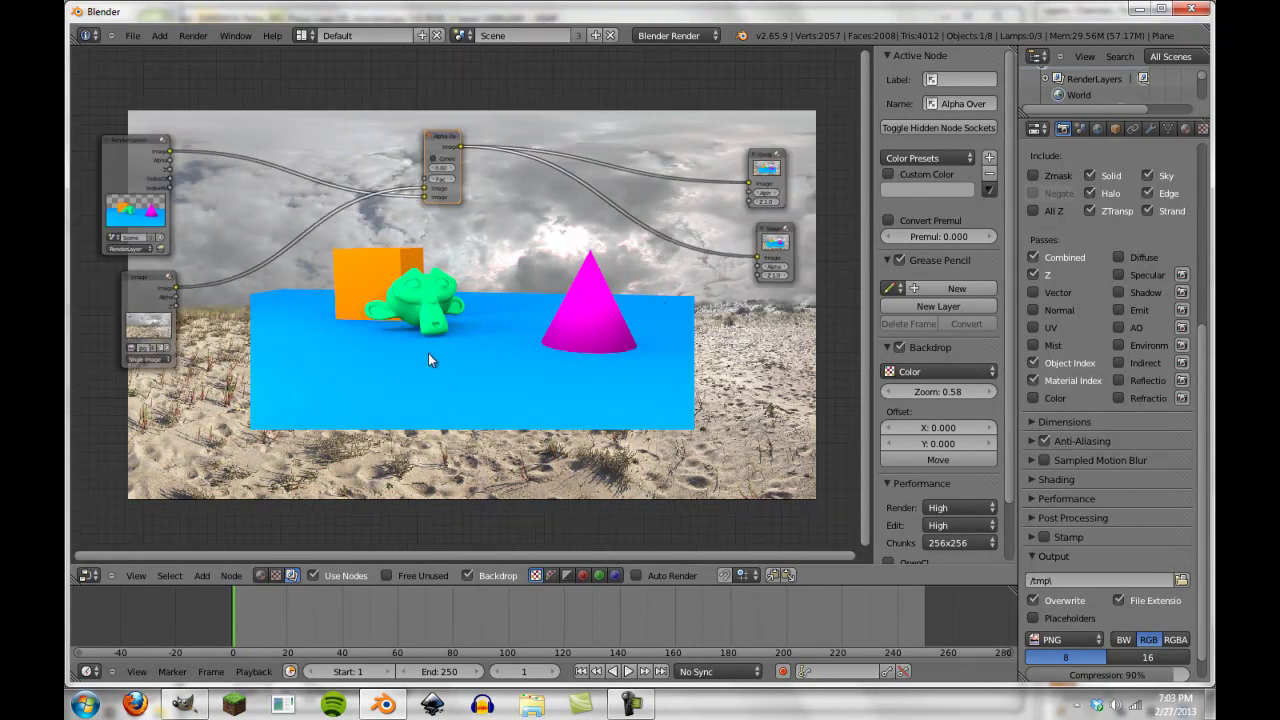
scroll(405, 306, up, 2)
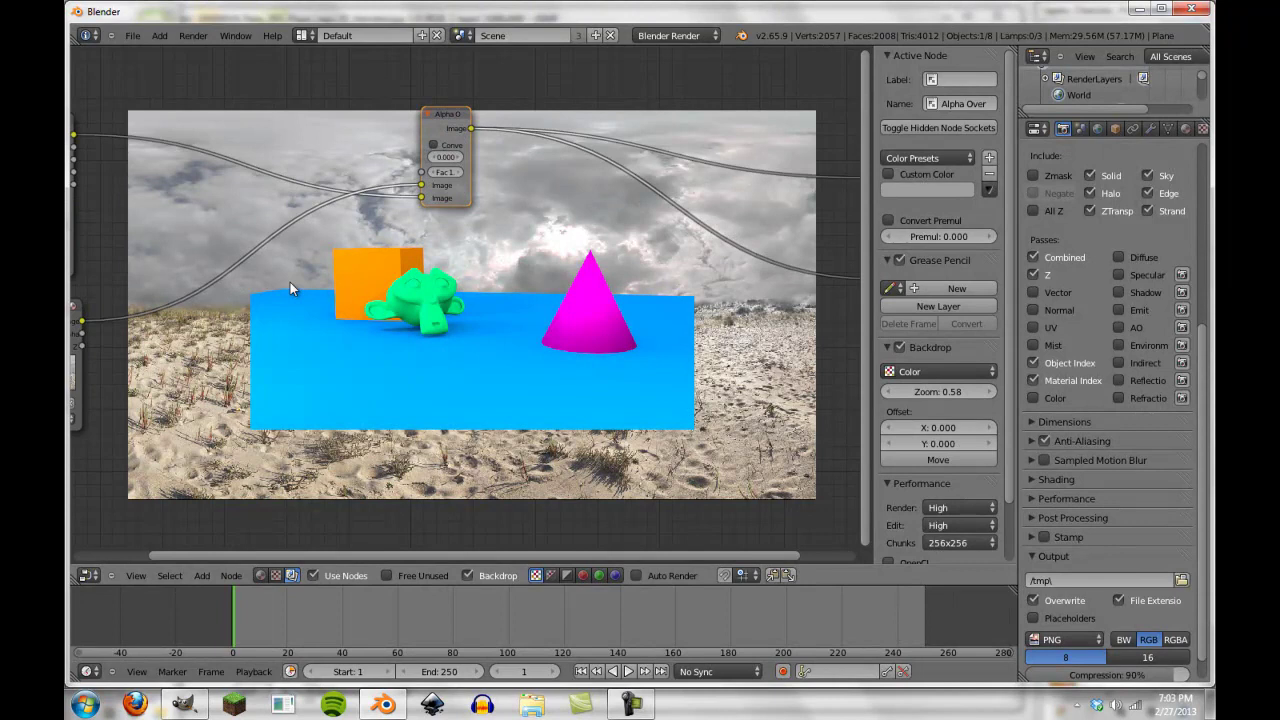
Add a Translate node after Render Layers with Y offset -100
key(shift+a)
mouse_move(291, 286)
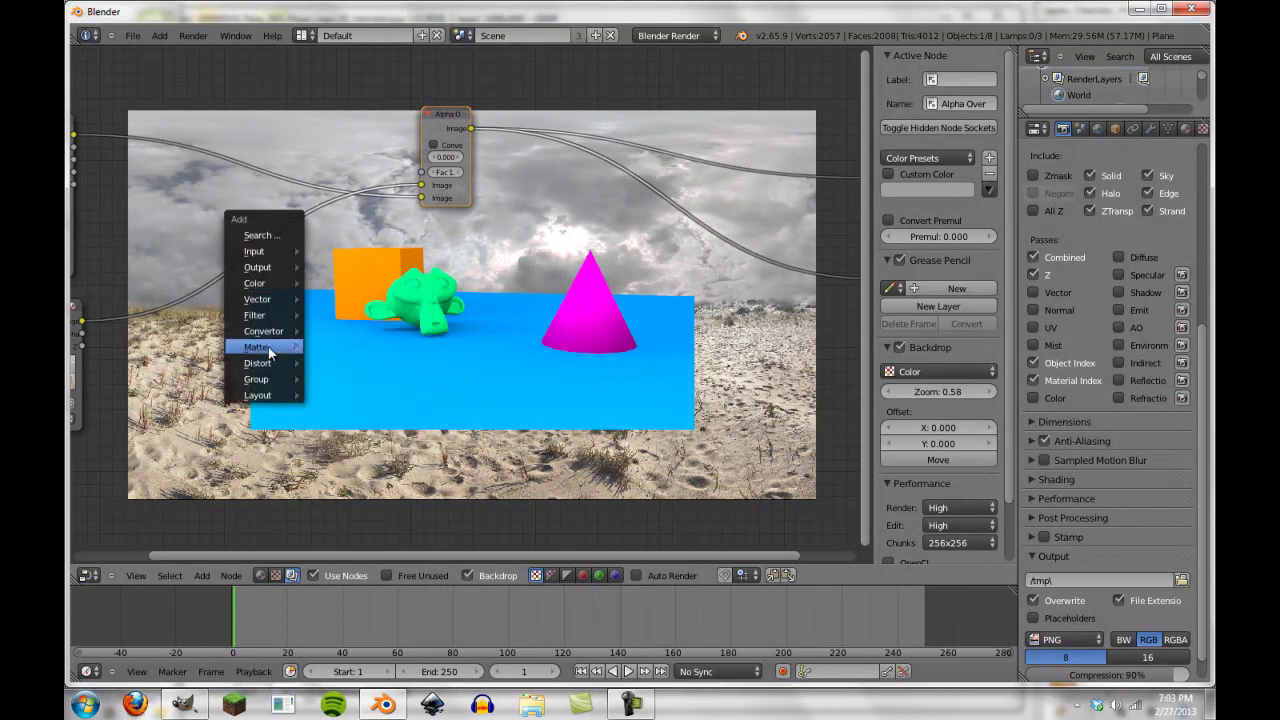
mouse_move(291, 362)
click(348, 364)
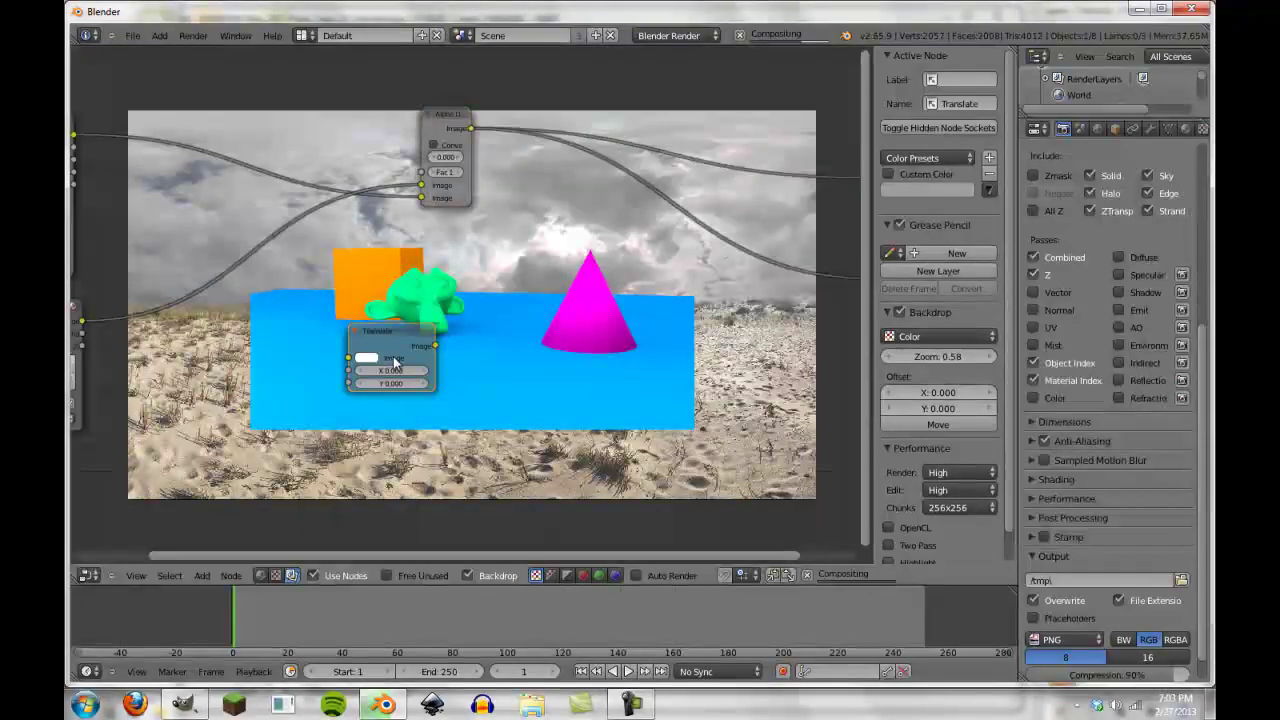
click(145, 116)
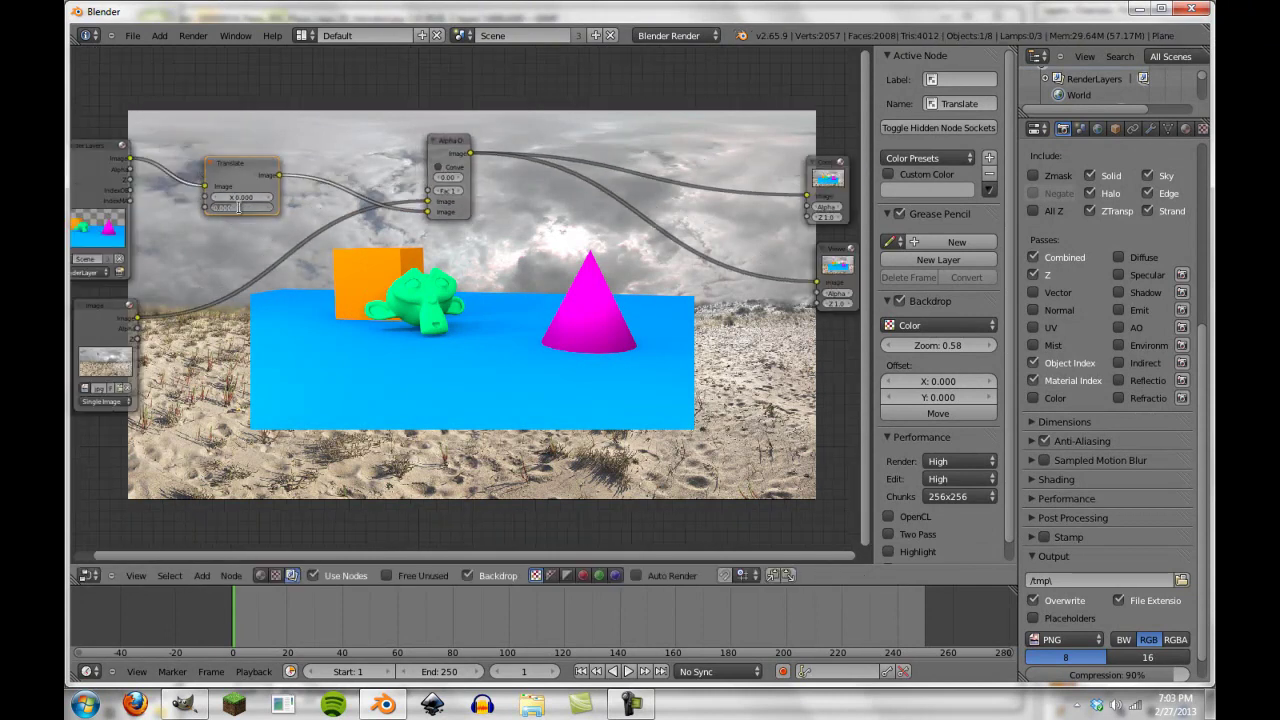
text(-100)
key(Return)
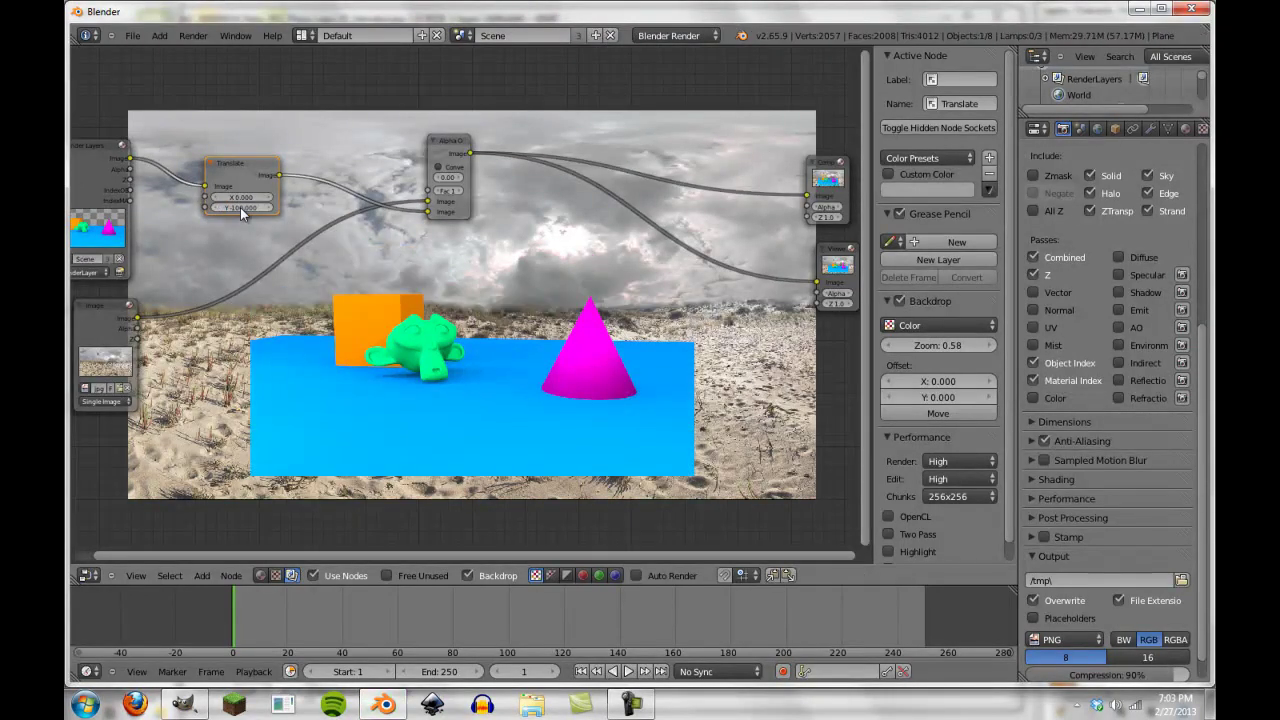
Nudge the background Image node slightly to the left
scroll(430, 365, down, 1)
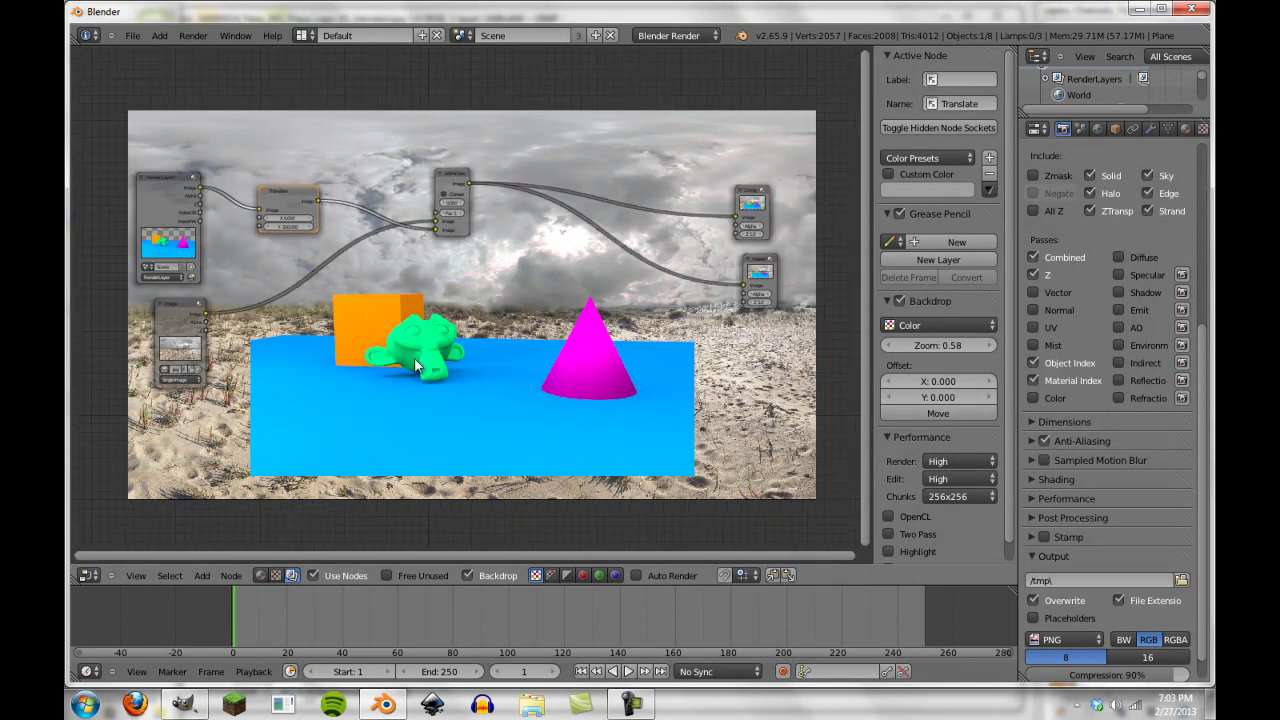
scroll(395, 306, up, 1)
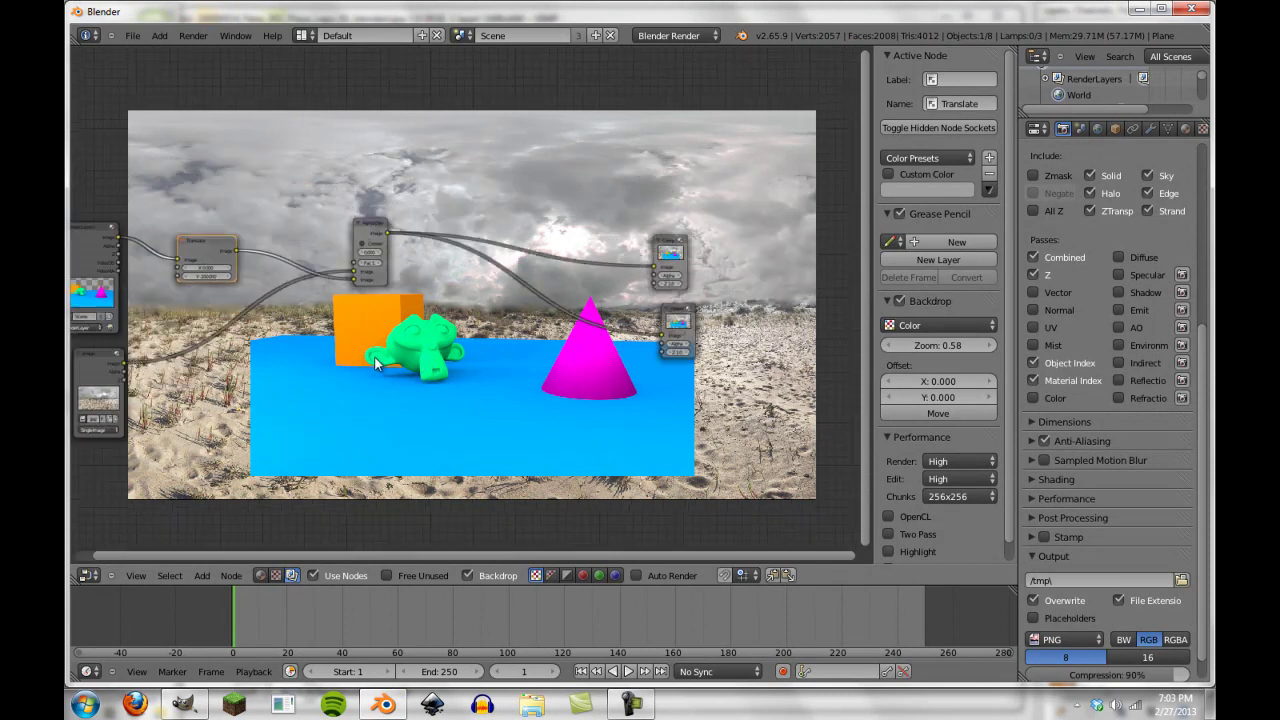
click(70, 386)
scroll(179, 359, down, 1)
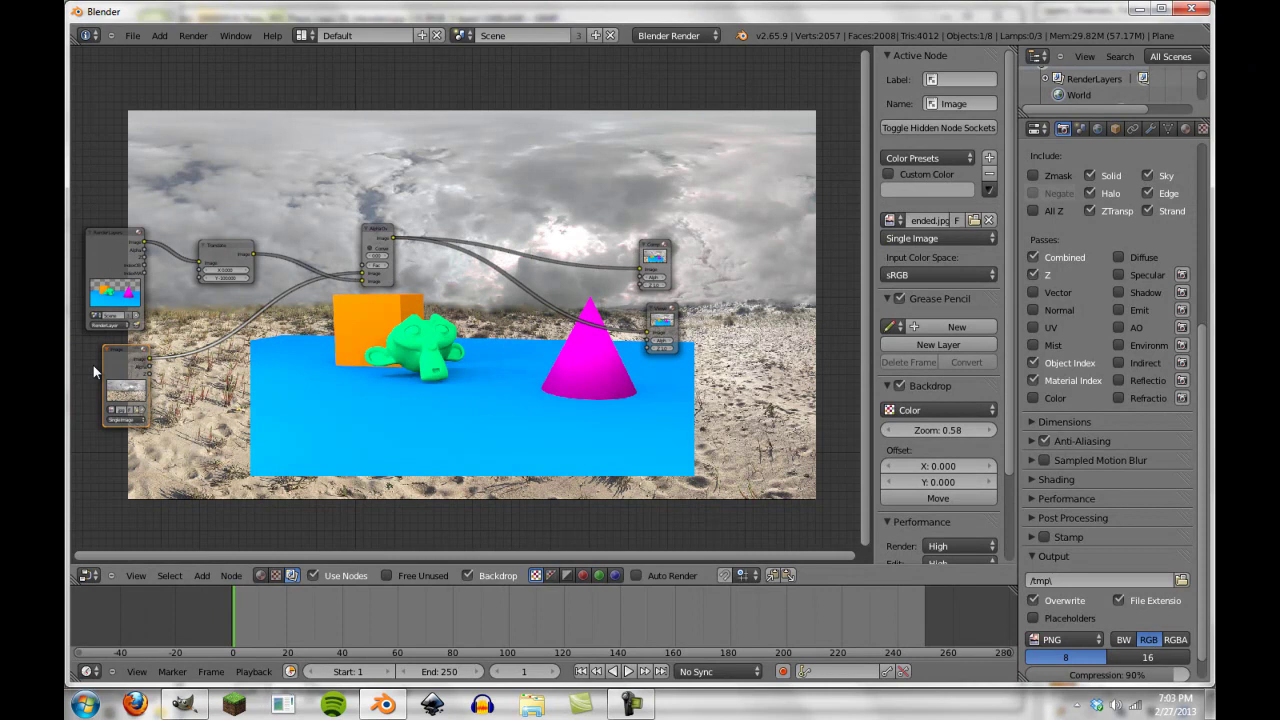
mouse_move(98, 372)
mouse_down()
mouse_move(66, 375)
mouse_move(80, 378)
mouse_up()
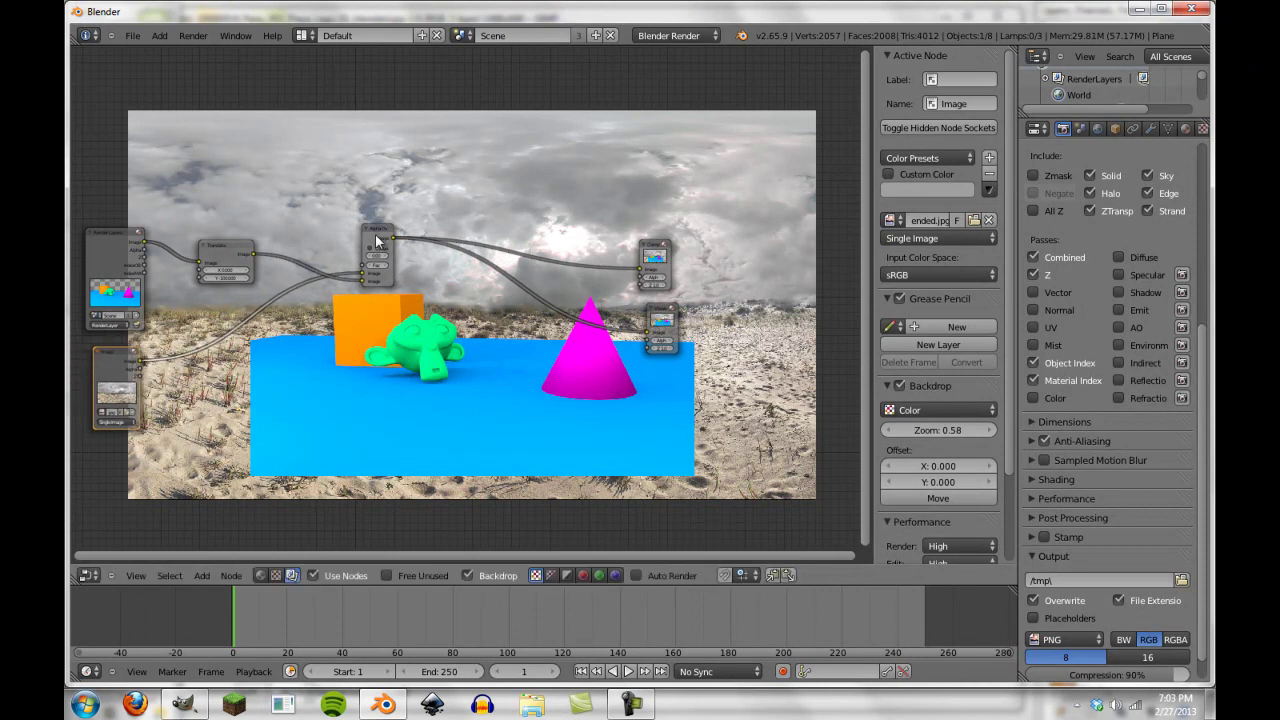
Shift the Alpha Over node up and right and add an ID Mask node
drag(394, 230, 450, 208)
key(shift+a)
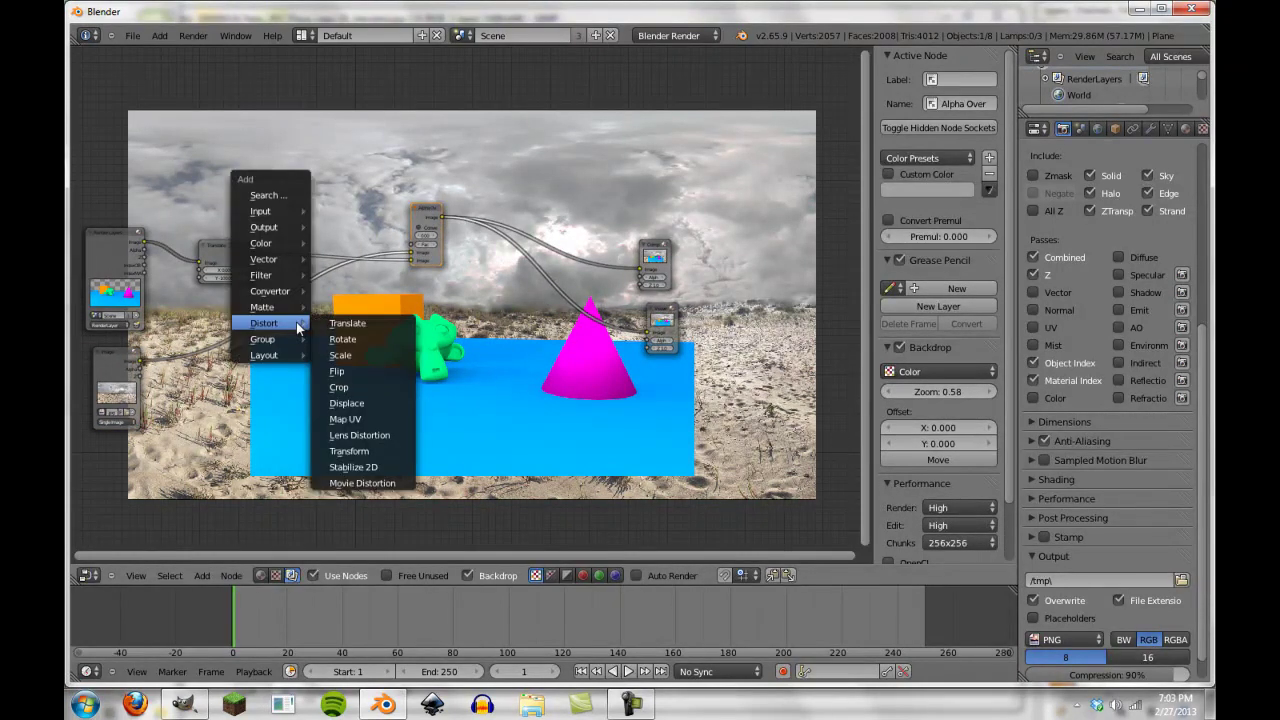
mouse_move(289, 285)
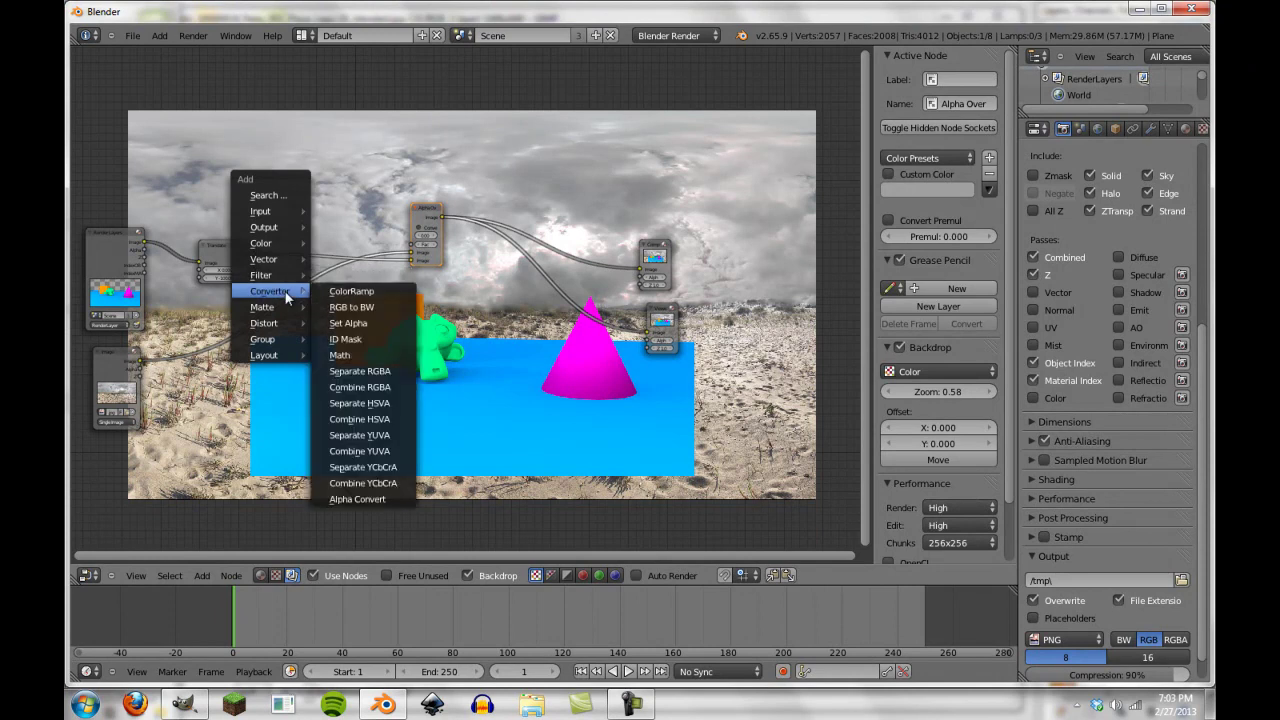
click(355, 340)
Link the IndexMA pass into the ID Mask and its Alpha into the Viewer
scroll(420, 360, up, 2)
scroll(420, 362, up, 1)
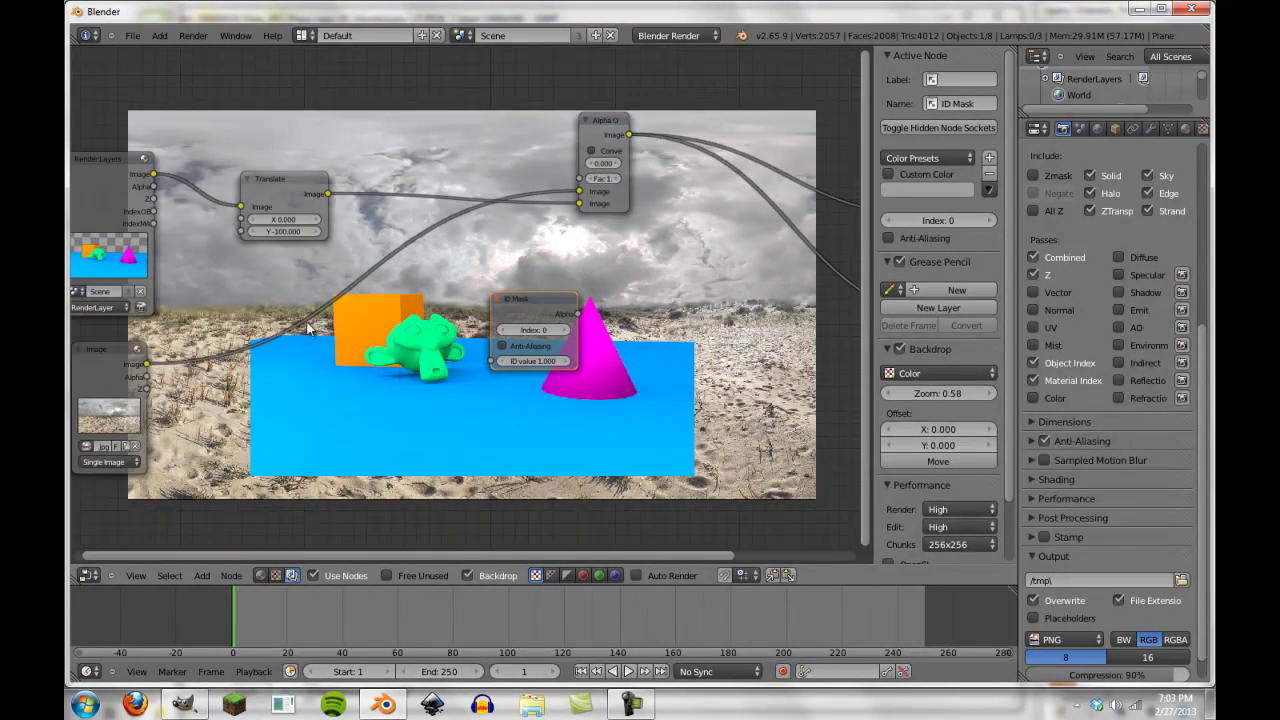
click(155, 213)
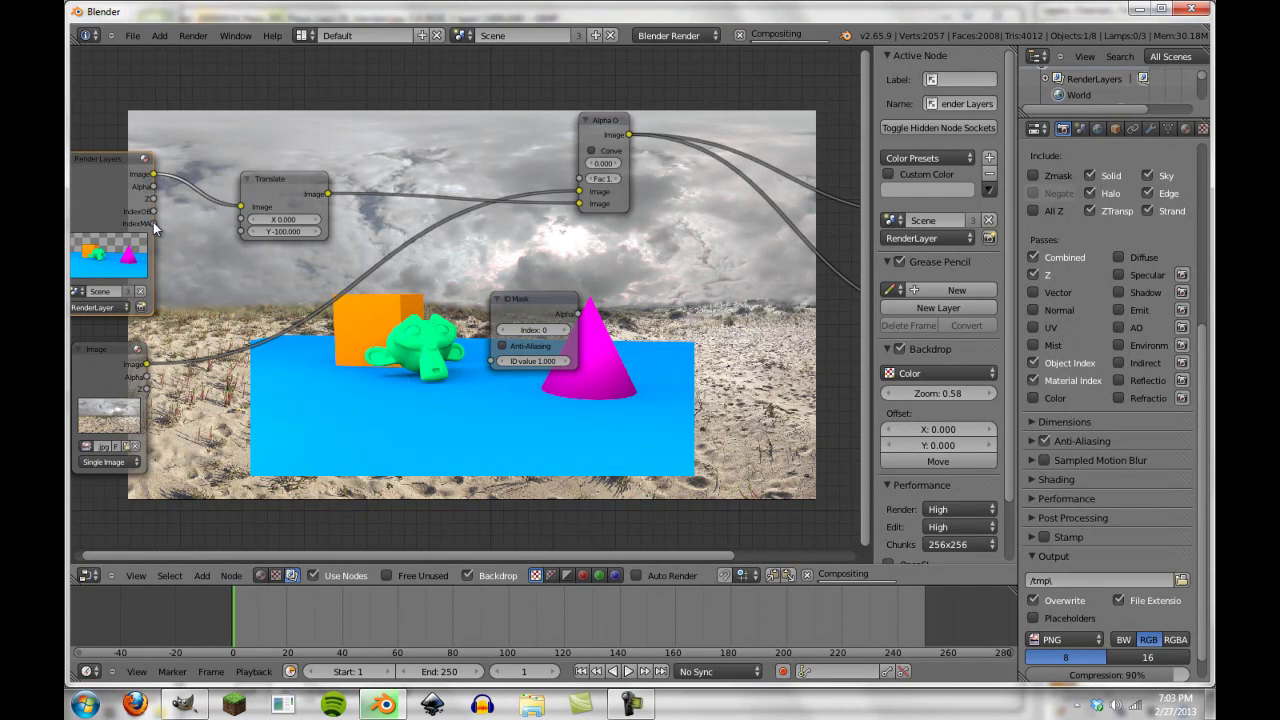
drag(155, 223, 507, 360)
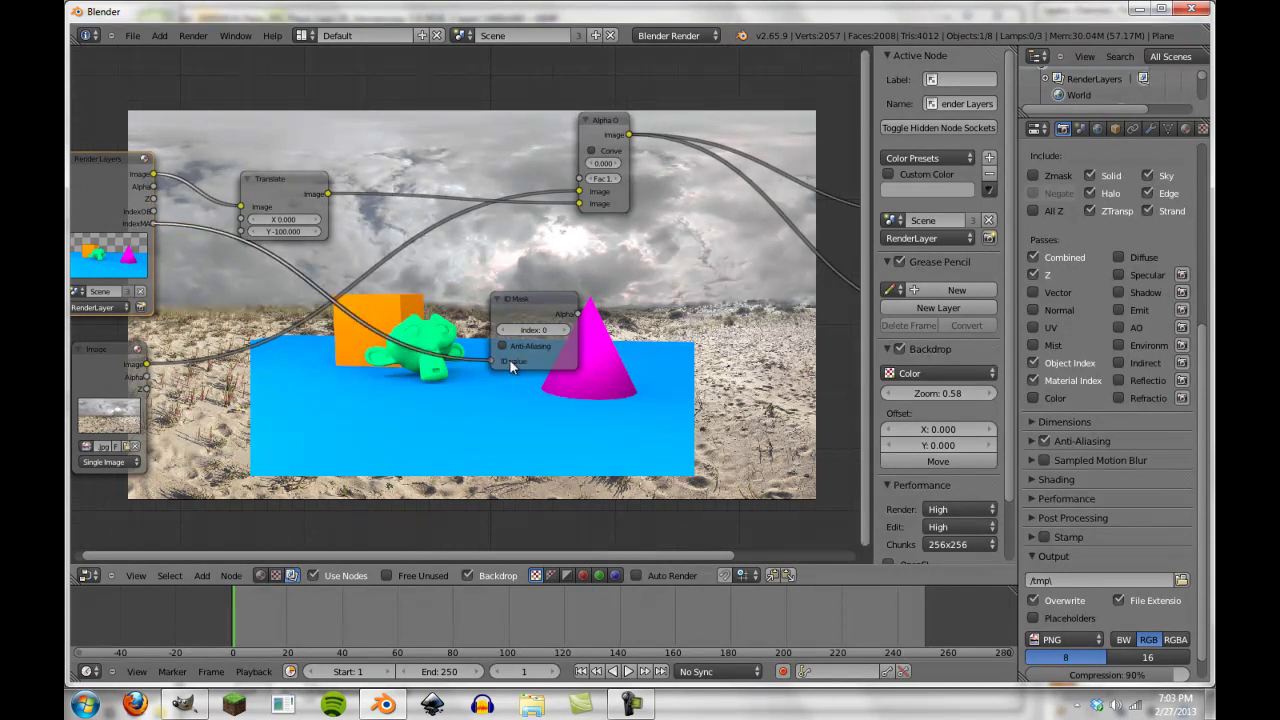
middle_drag(545, 365, 322, 298)
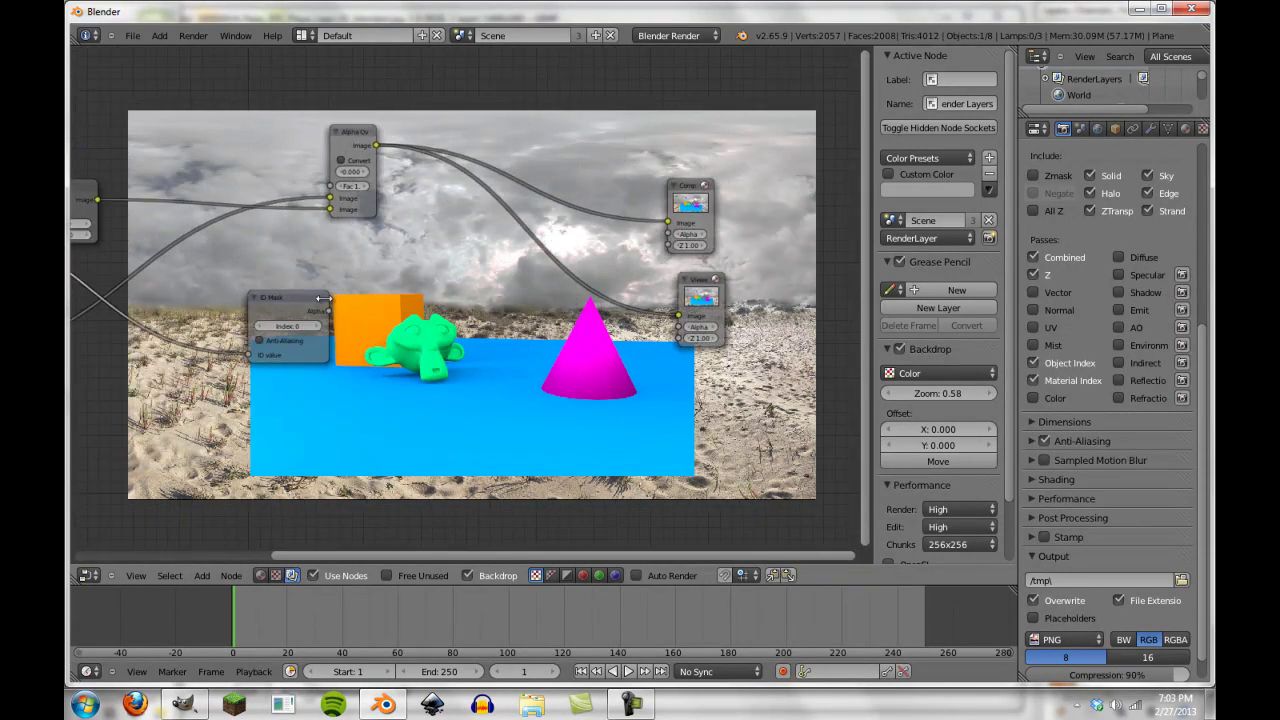
drag(326, 316, 687, 312)
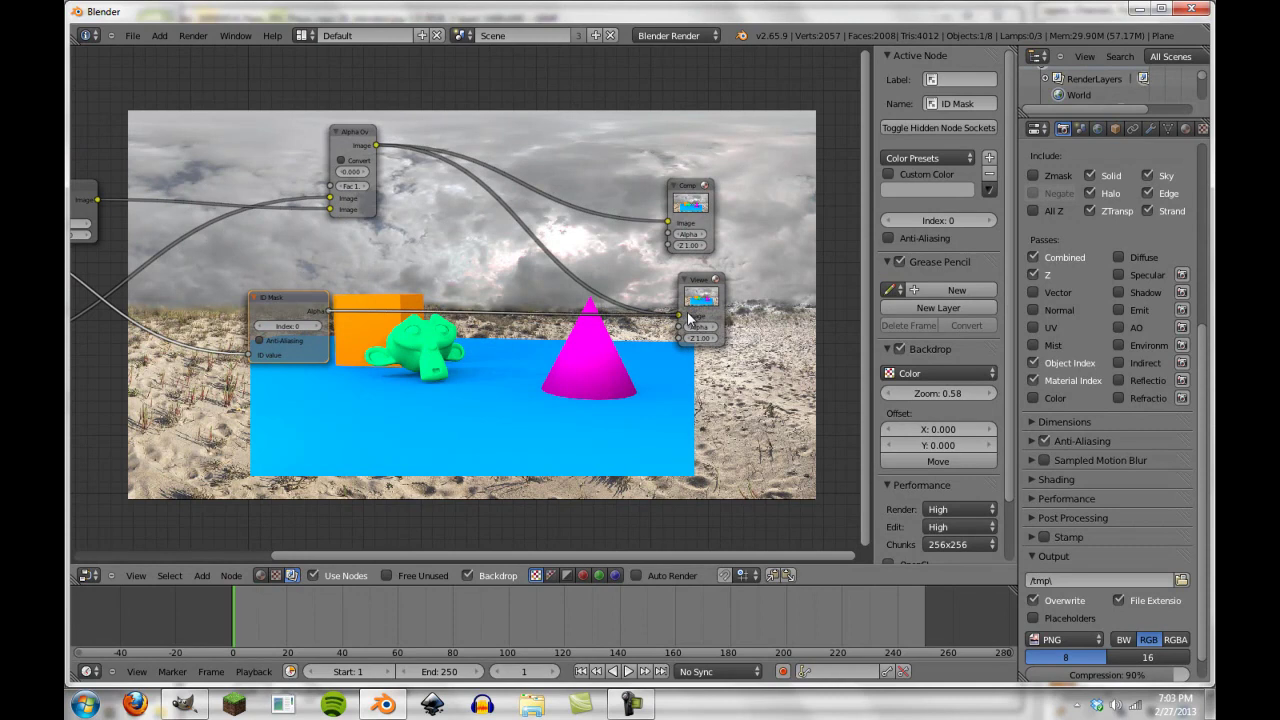
Turn on Anti-Aliasing in the ID Mask node to smooth the mask edges
scroll(538, 375, down, 1)
ctrl+scroll(545, 365, left, 3)
scroll(491, 357, up, 2)
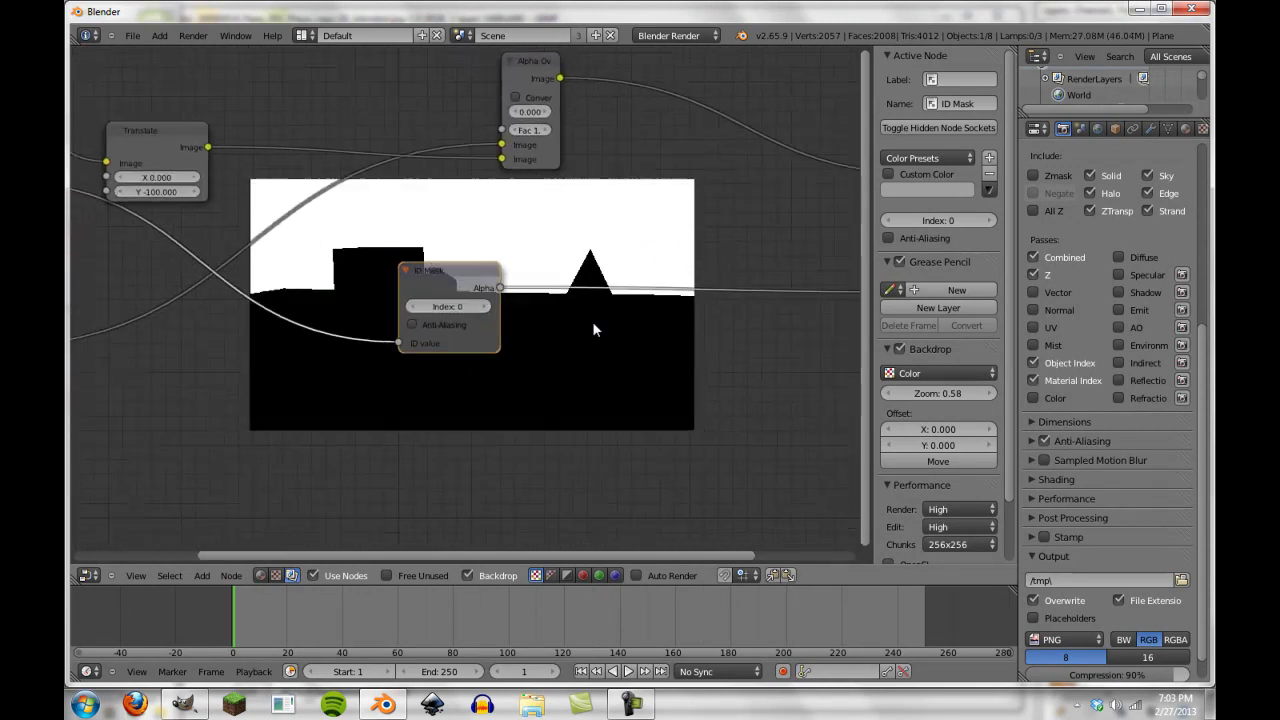
click(489, 319)
scroll(501, 372, down, 1)
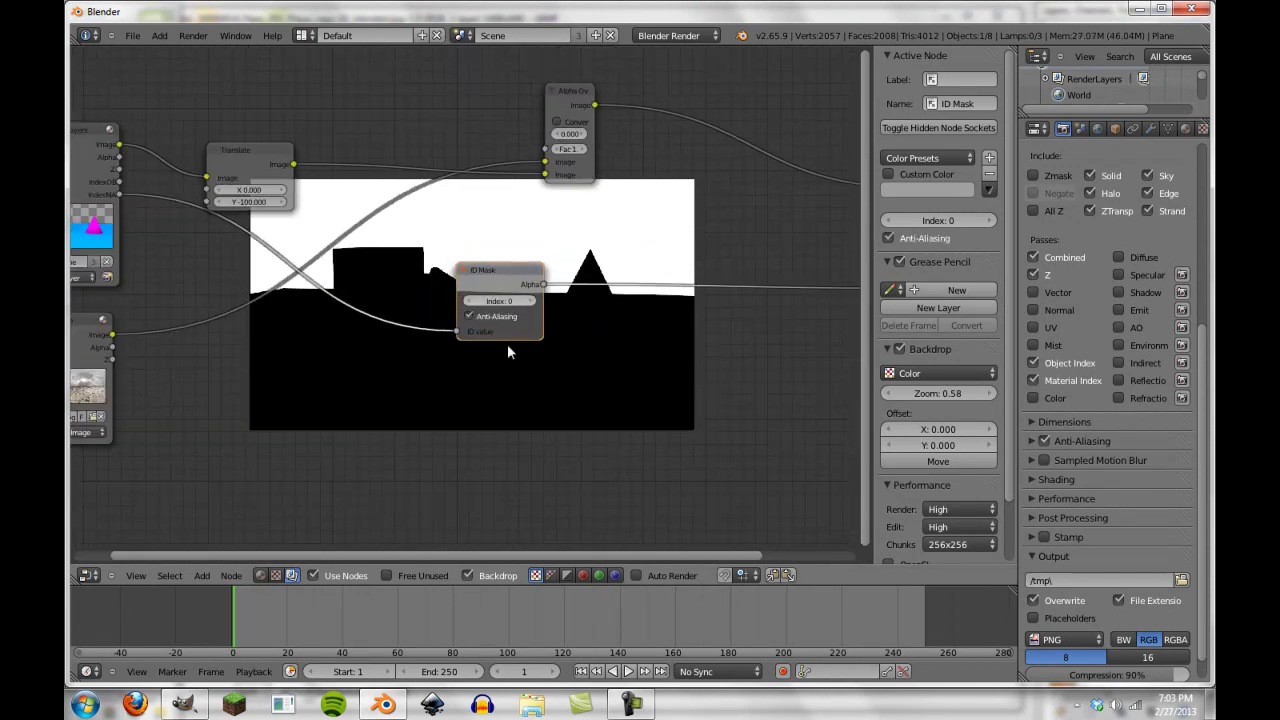
scroll(470, 302, down, 1)
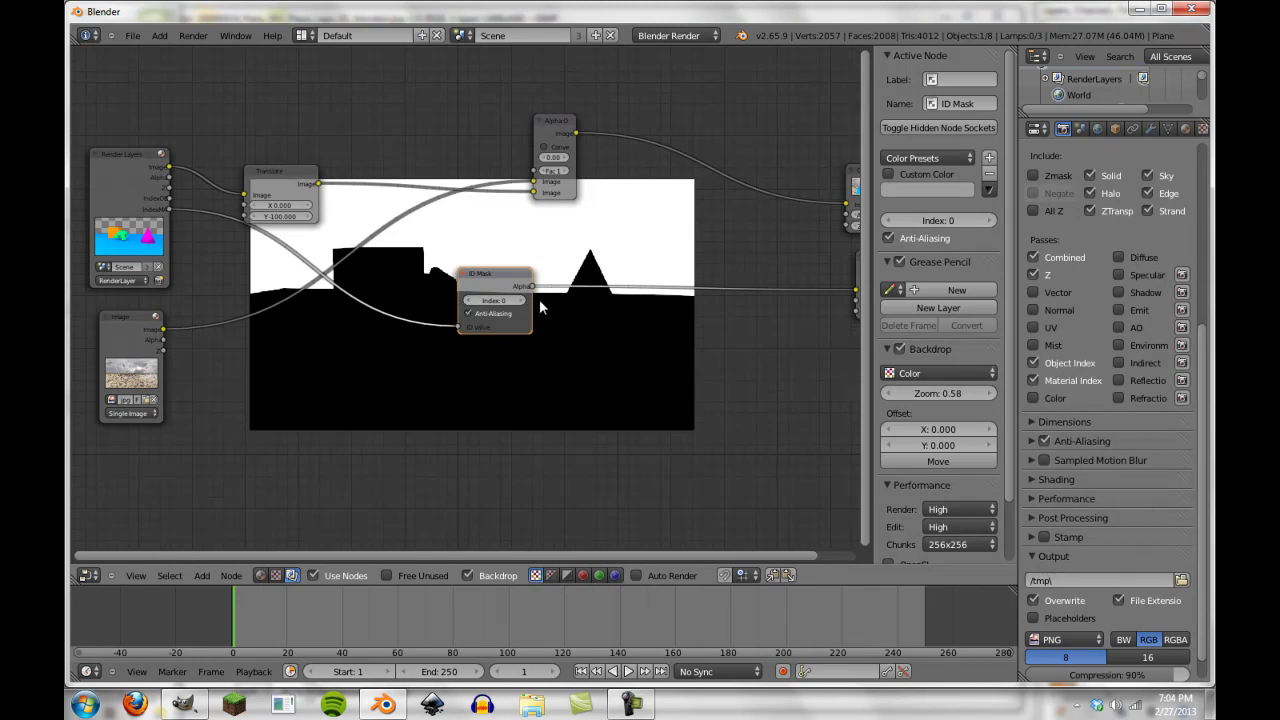
Select Suzanne, the cone and the cube in the 3D viewport, then return to the compositor
click(89, 575)
click(120, 557)
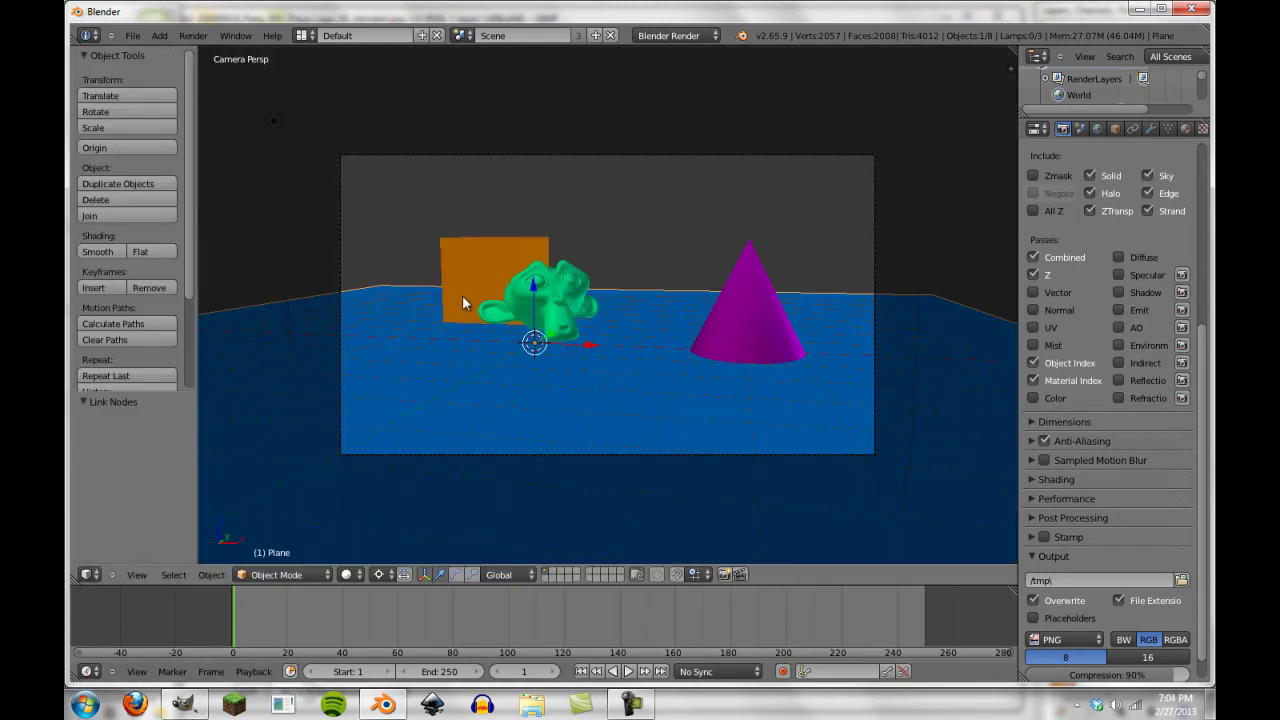
right_click(587, 300)
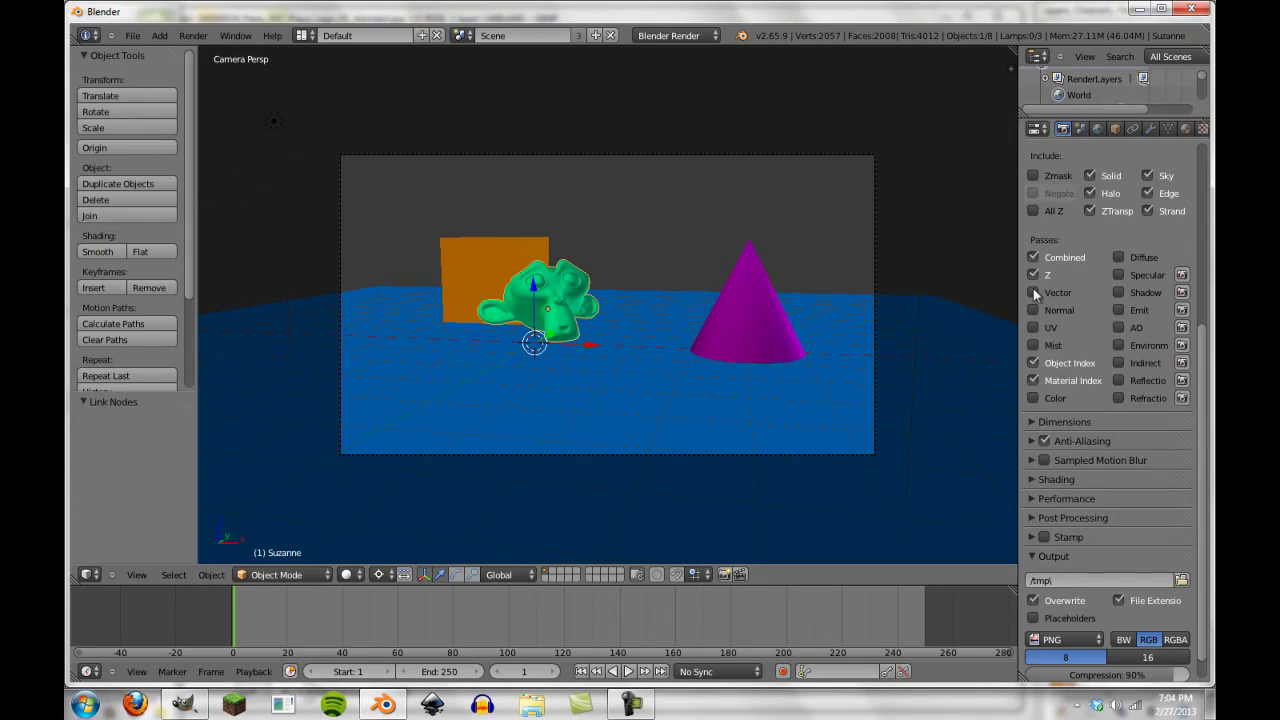
right_click(731, 304)
right_click(514, 277)
click(89, 575)
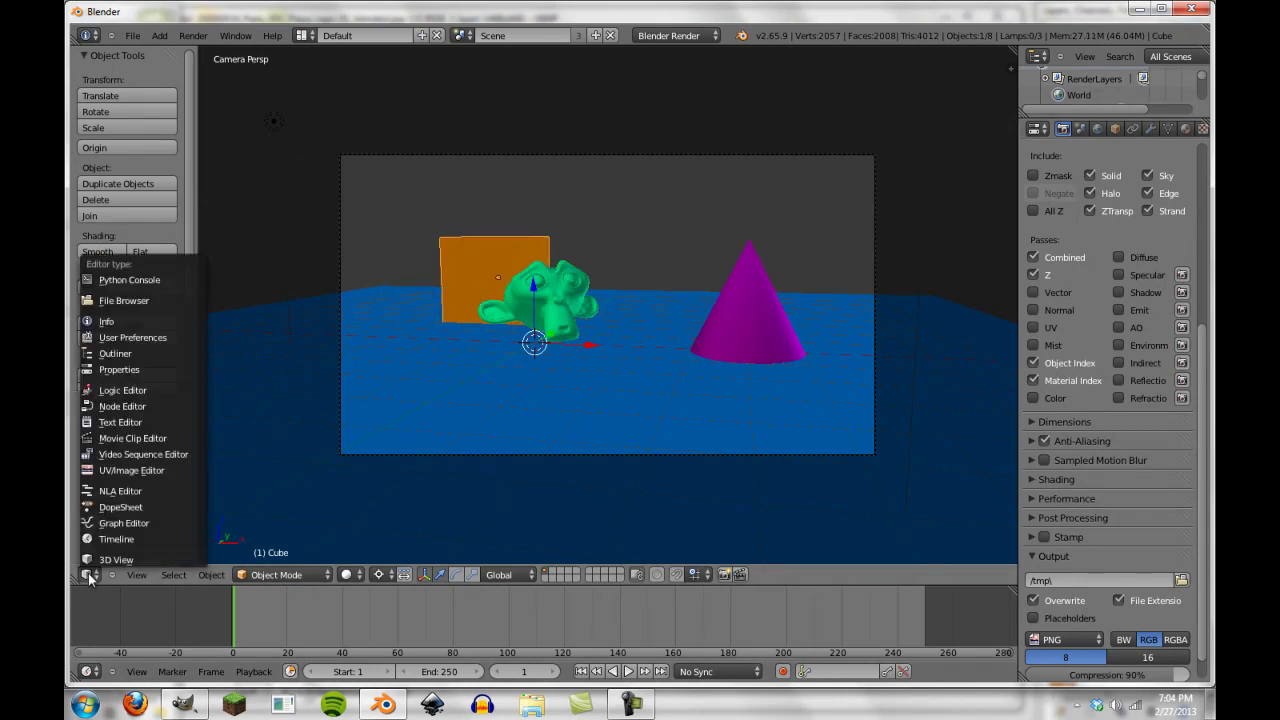
click(120, 406)
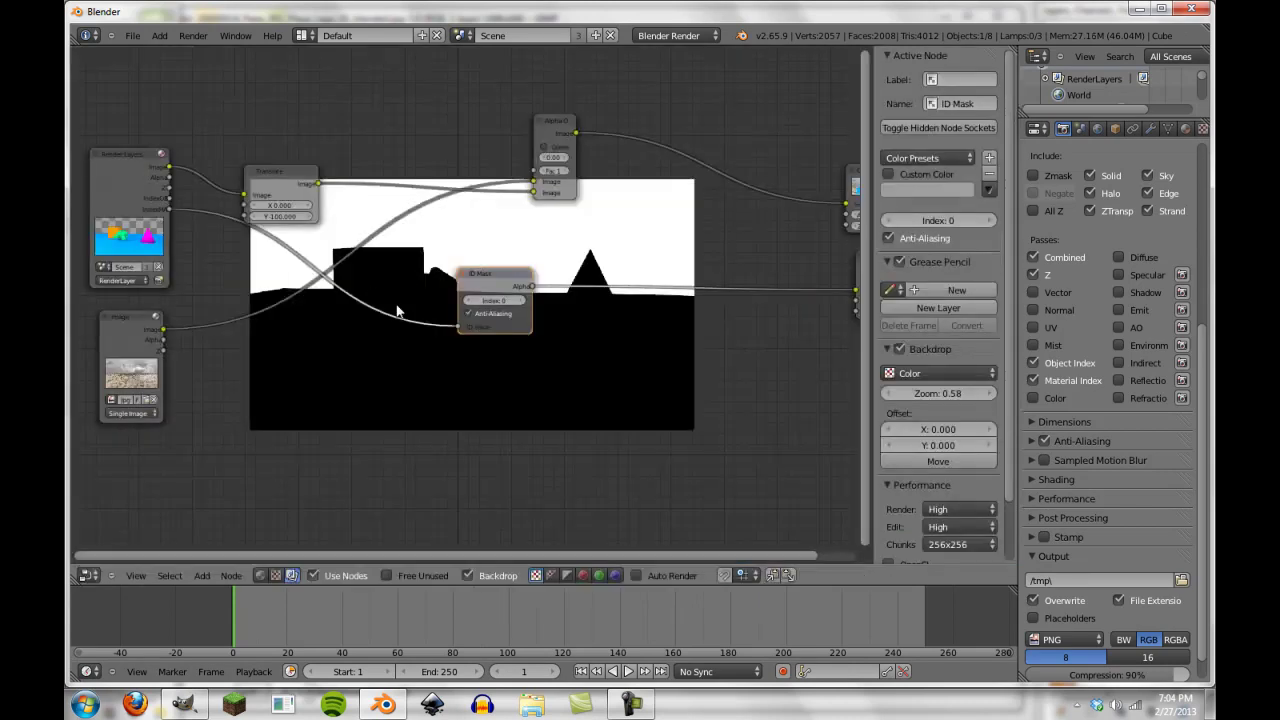
Set the ID Mask index to 1
click(522, 300)
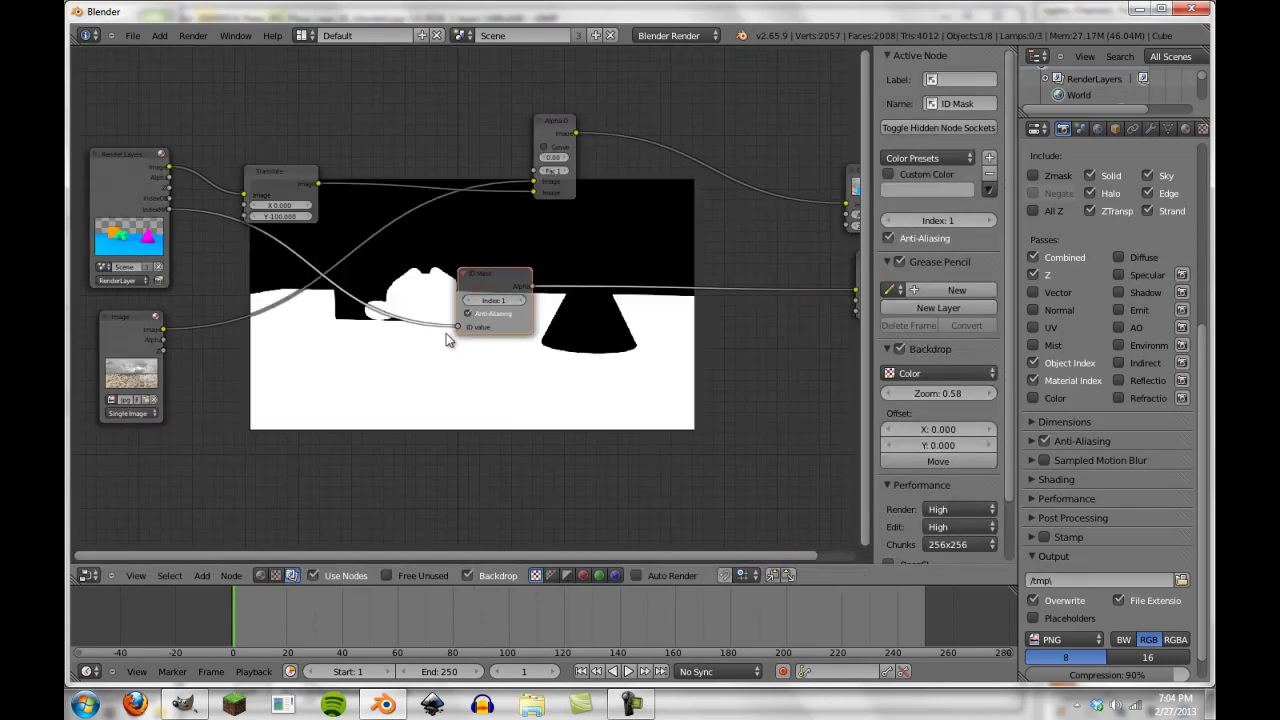
scroll(414, 377, down, 2)
scroll(417, 323, up, 4)
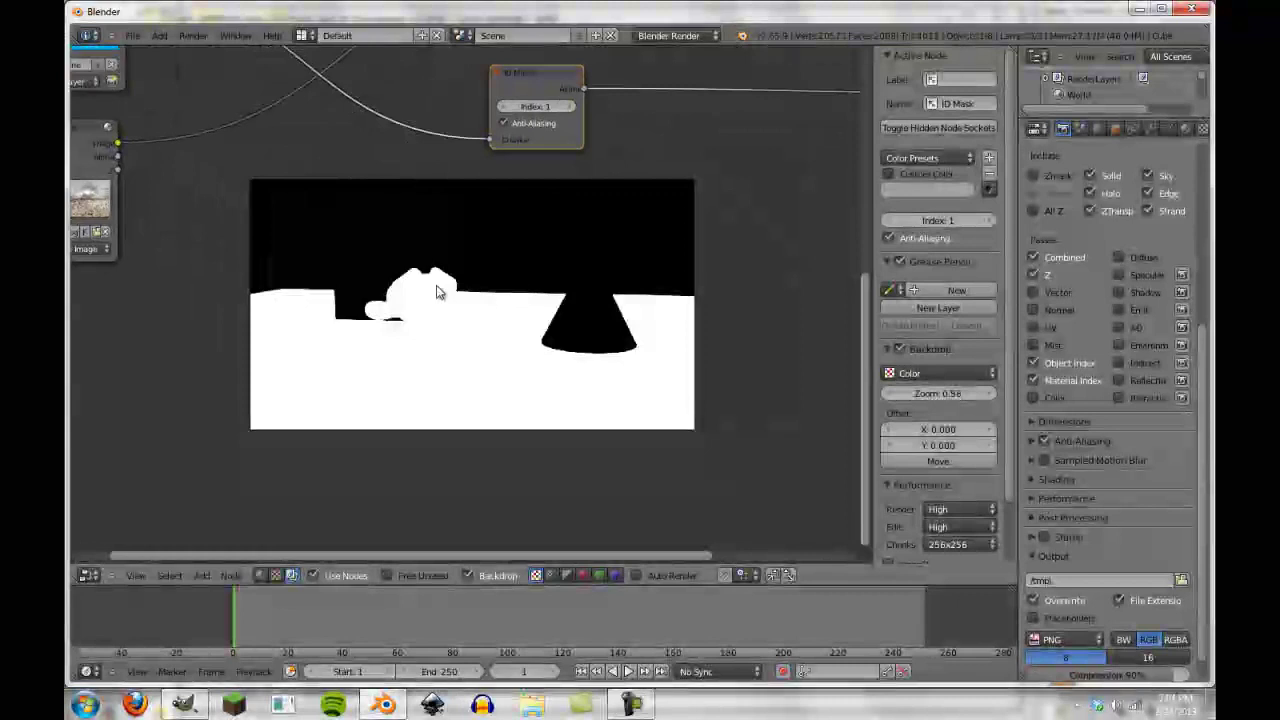
scroll(490, 241, up, 1)
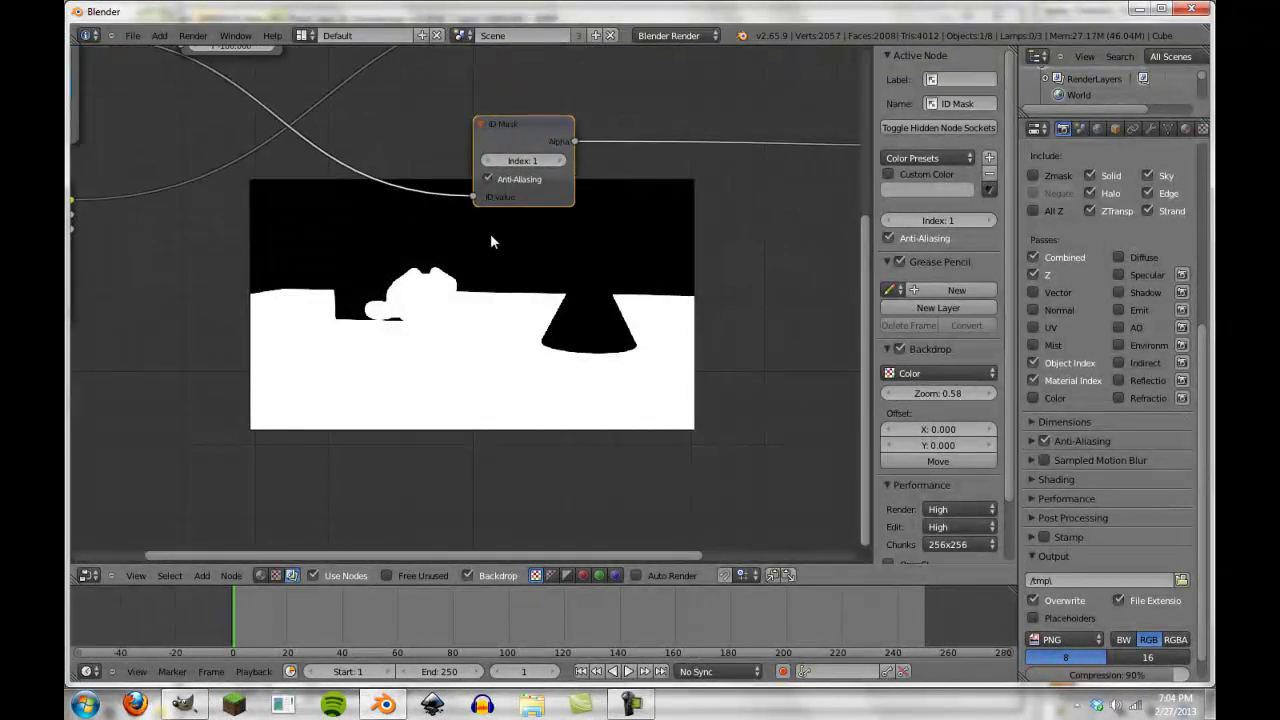
Give Suzanne's material pass index 2 and re-render the frame
click(88, 575)
click(110, 562)
right_click(509, 314)
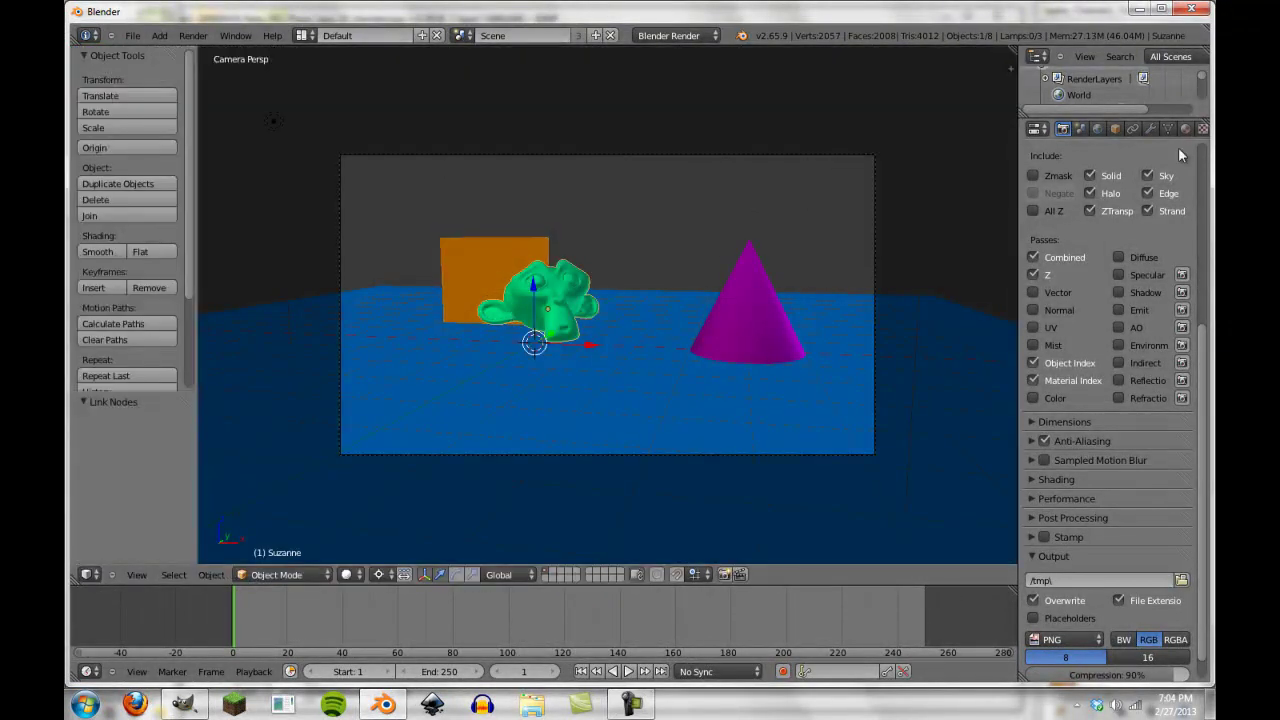
click(1185, 128)
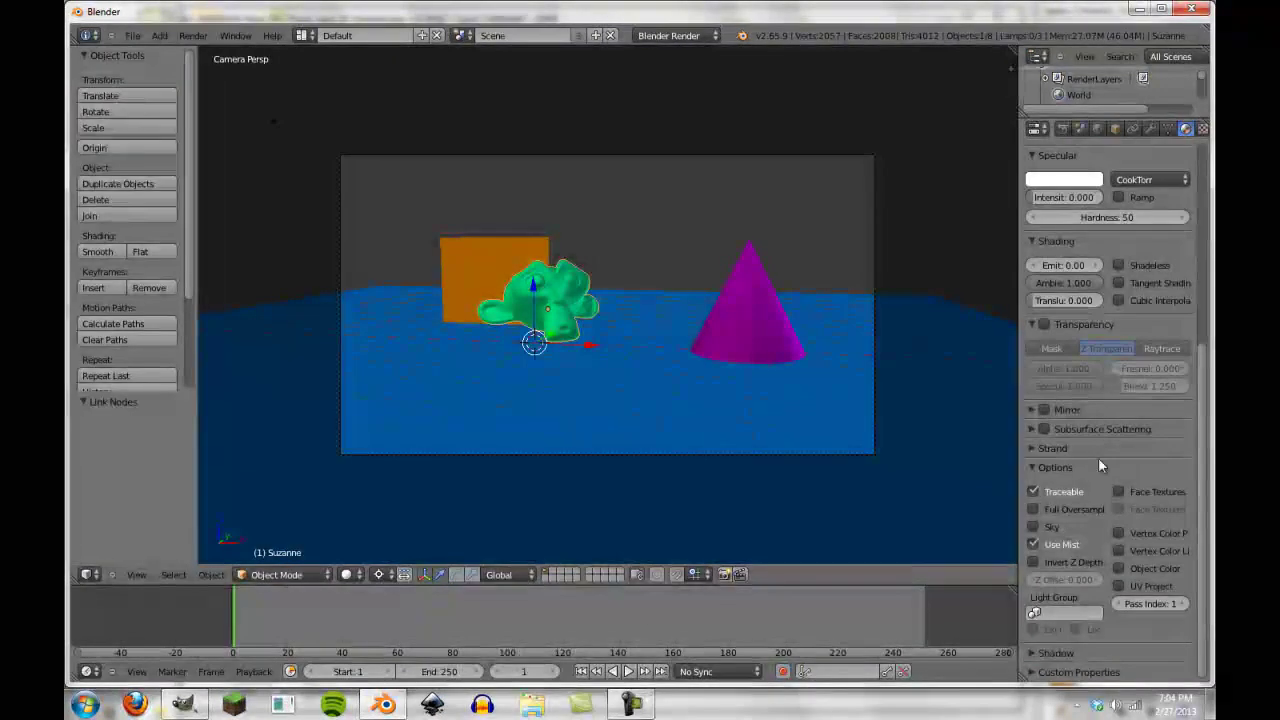
click(1184, 603)
click(193, 35)
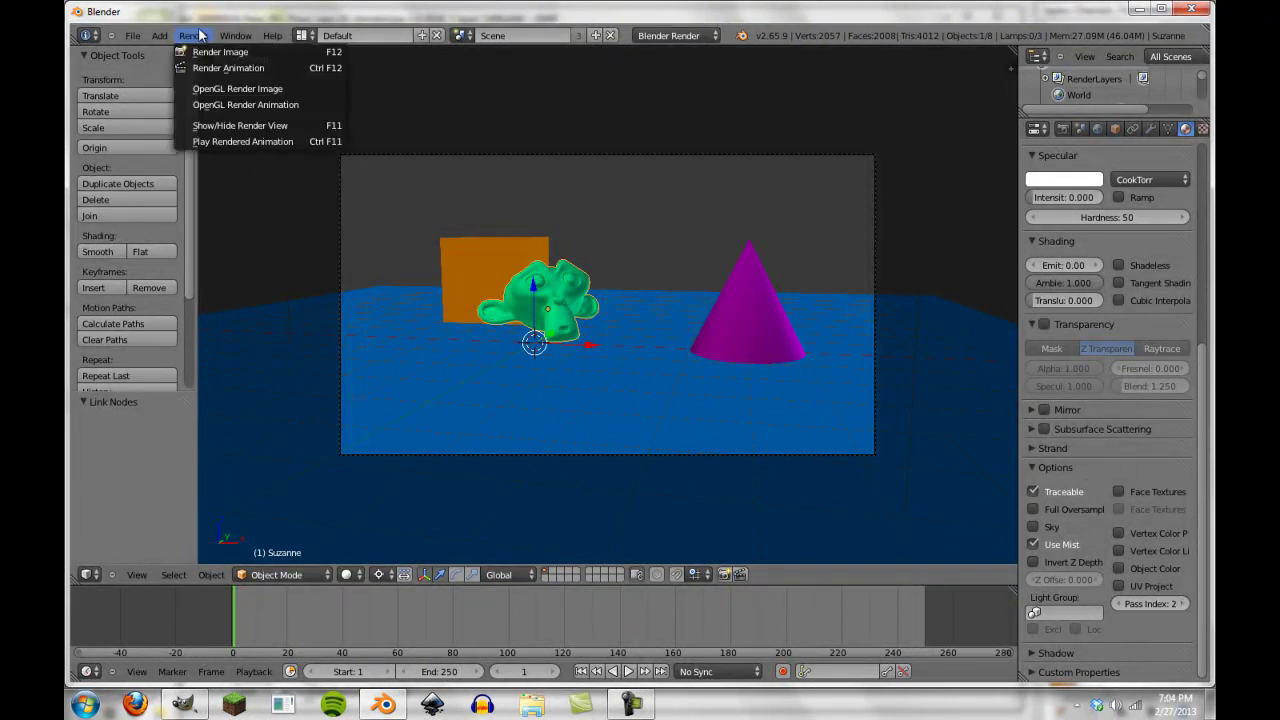
click(230, 51)
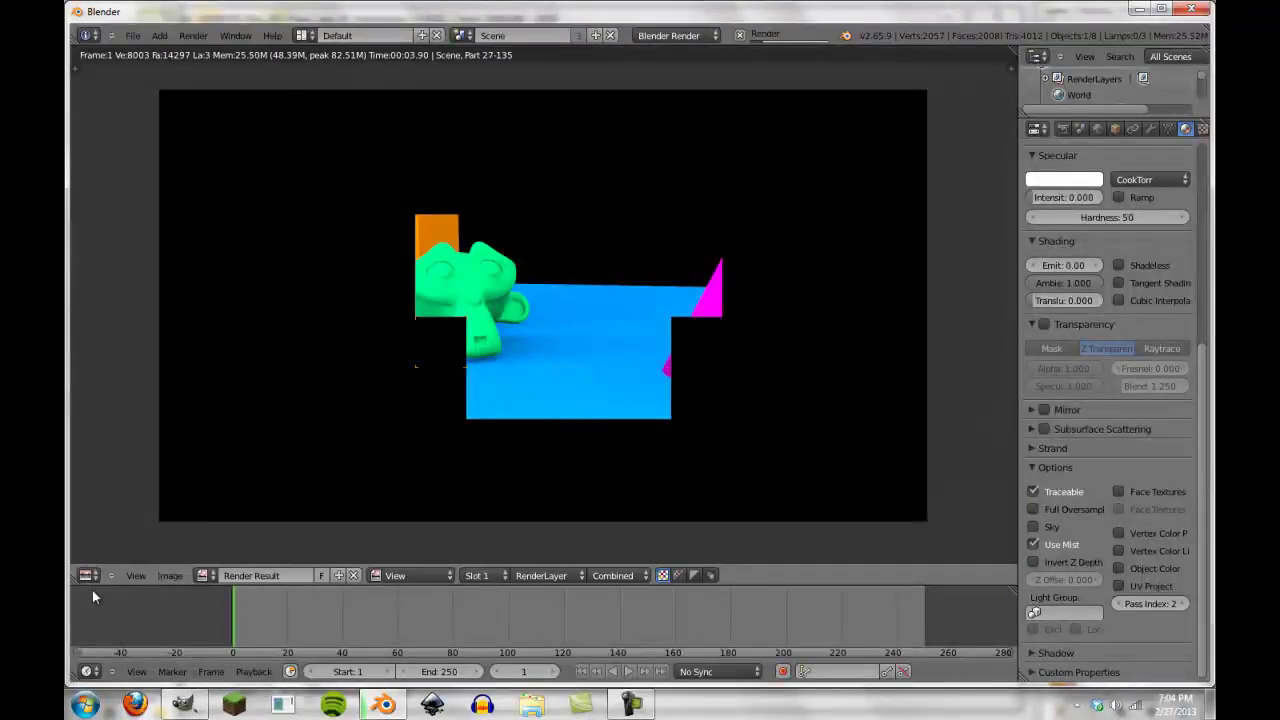
click(87, 575)
Return to the compositor nodes and try ID Mask indices 2, 3 and 4
click(122, 407)
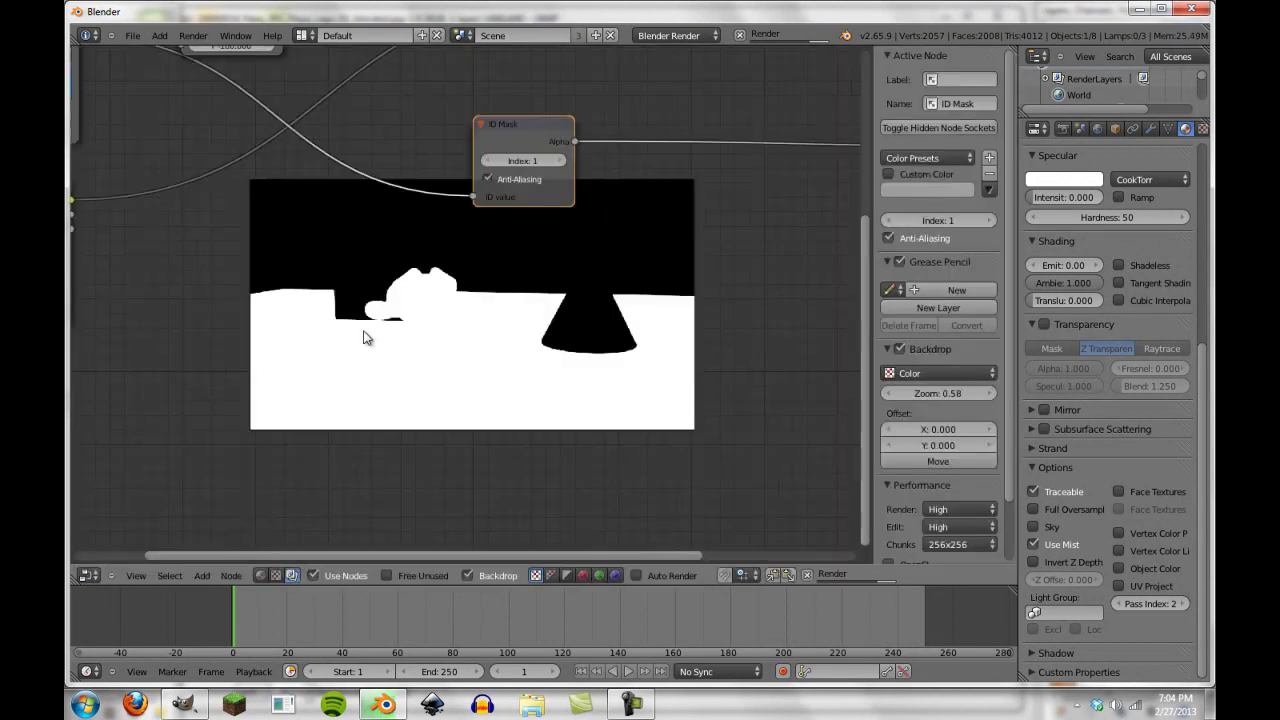
scroll(452, 414, down, 3)
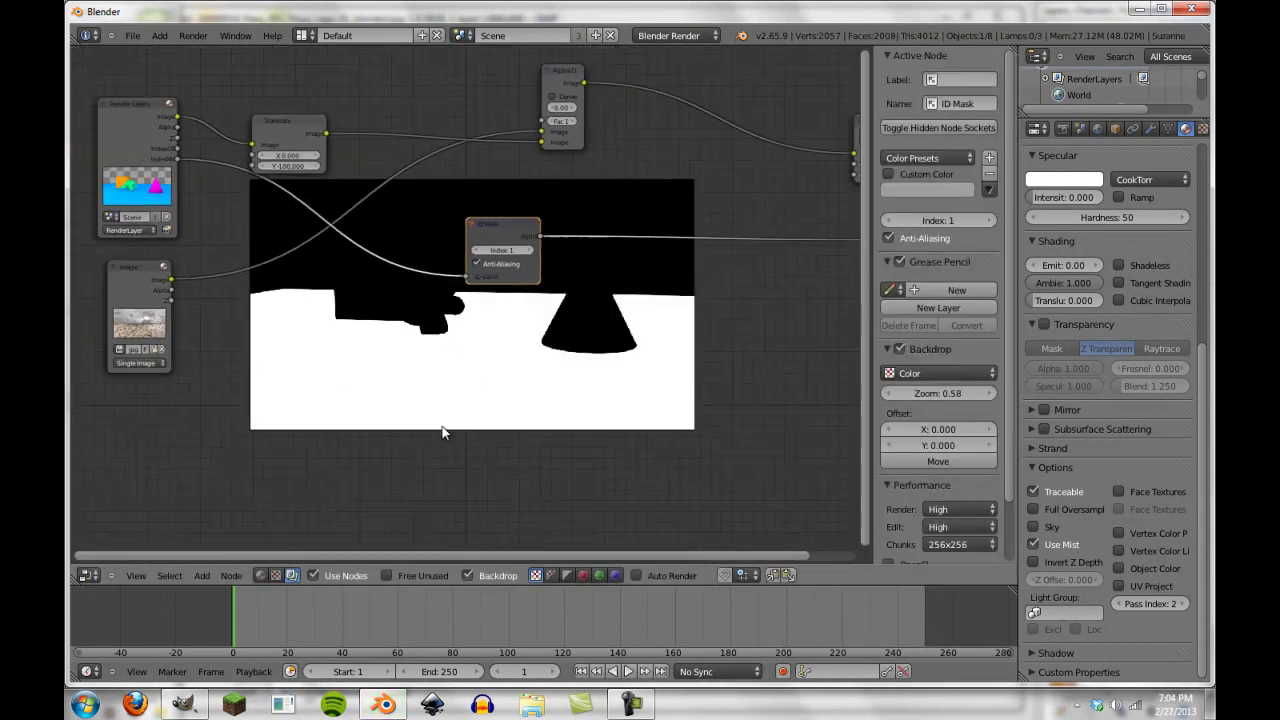
scroll(491, 277, up, 1)
scroll(457, 320, down, 3)
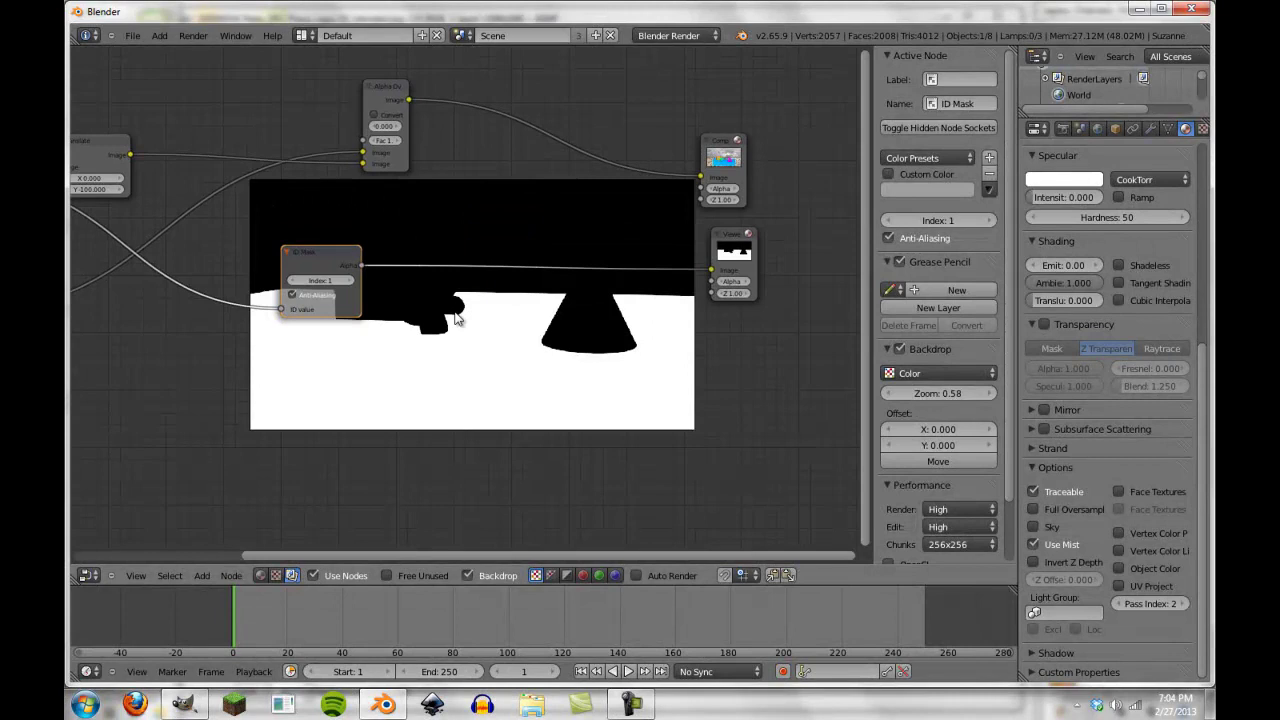
scroll(437, 358, up, 2)
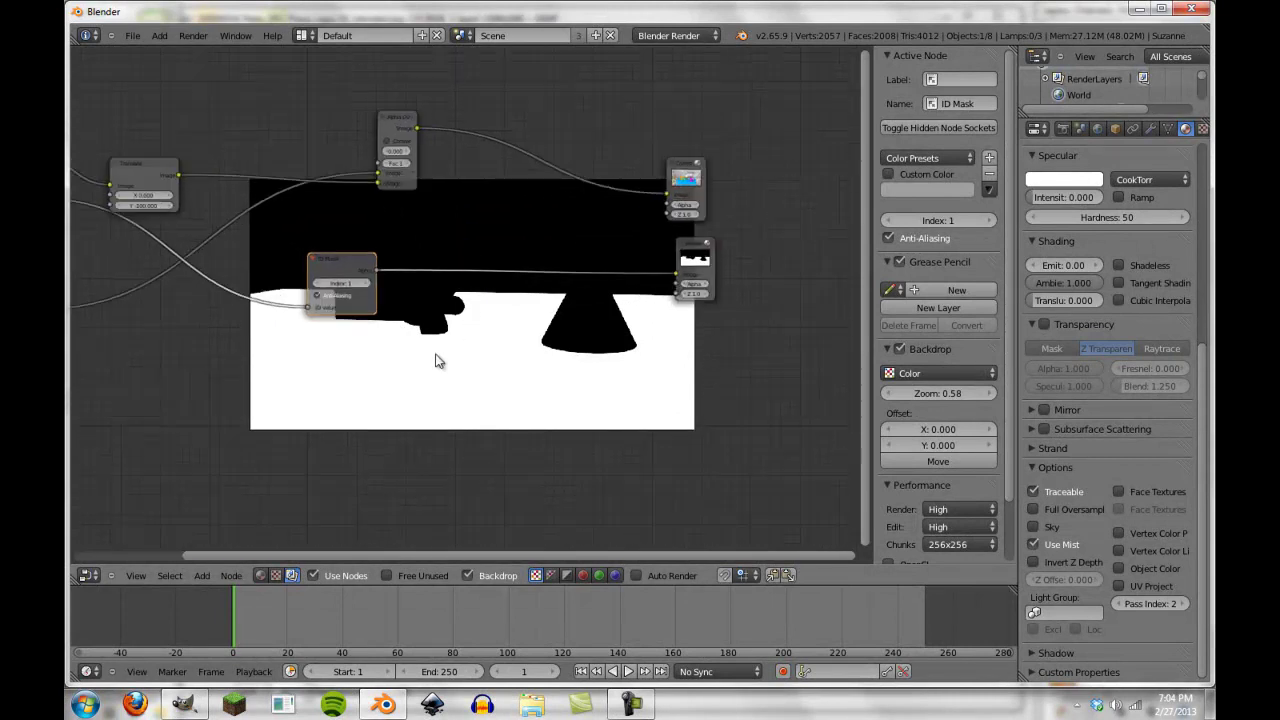
ctrl+scroll(400, 372, left, 3)
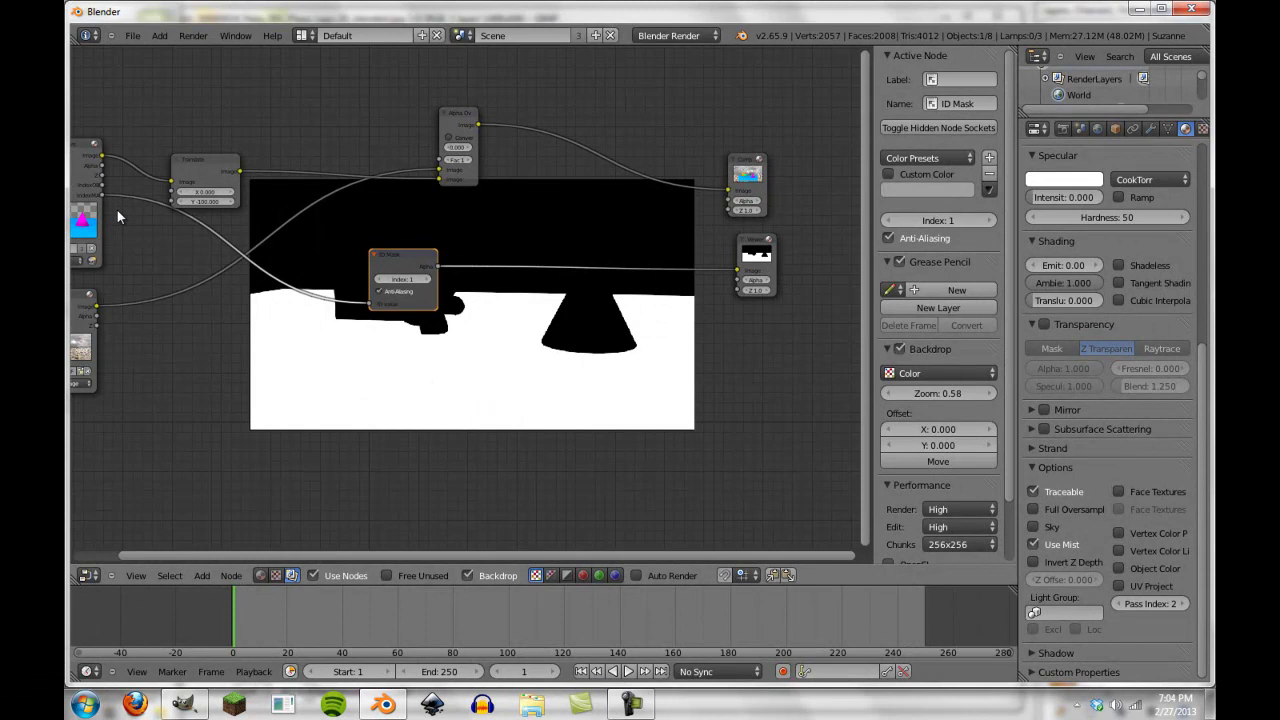
scroll(121, 243, up, 2)
scroll(302, 326, down, 1)
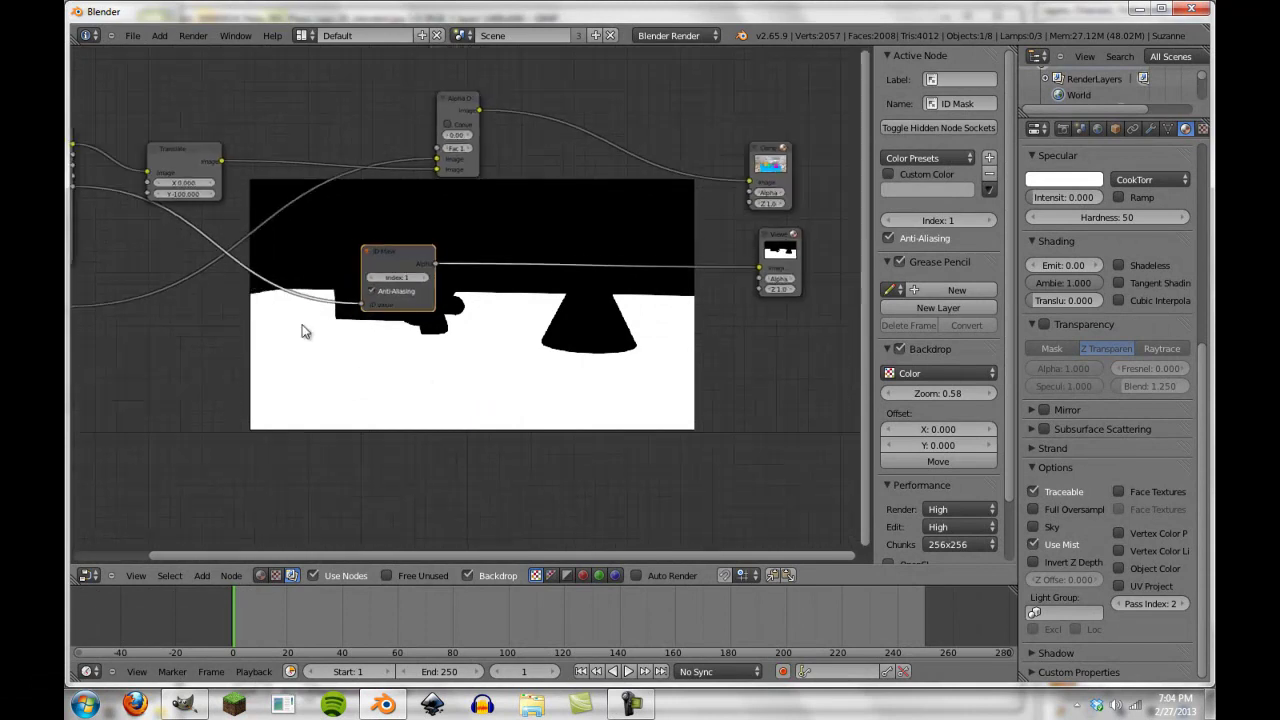
ctrl+scroll(305, 332, left, 6)
scroll(343, 329, up, 1)
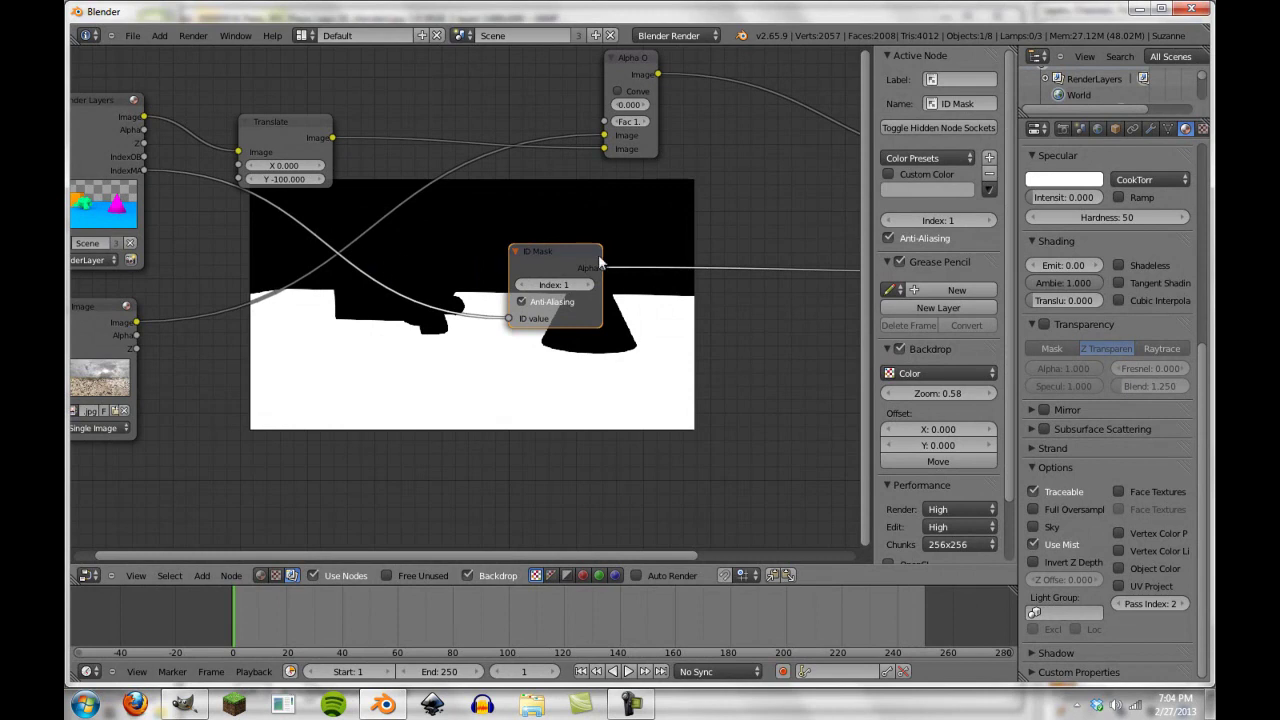
scroll(580, 350, down, 2)
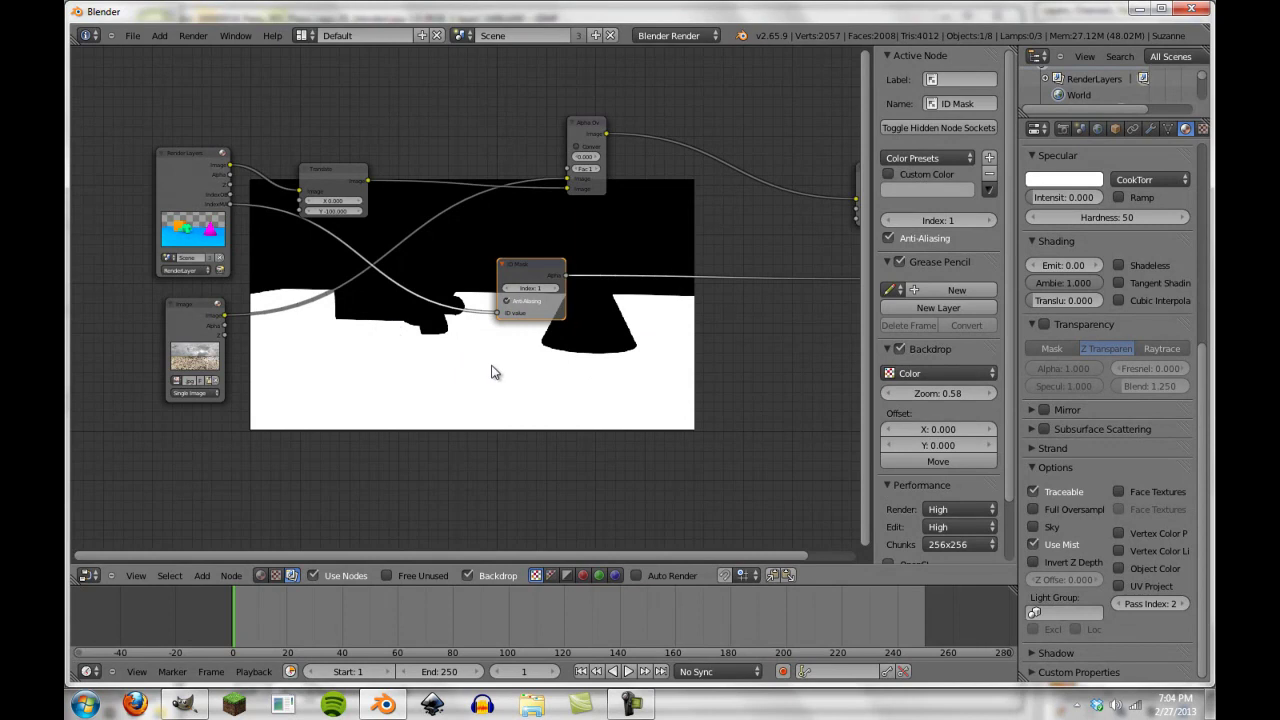
scroll(516, 380, up, 4)
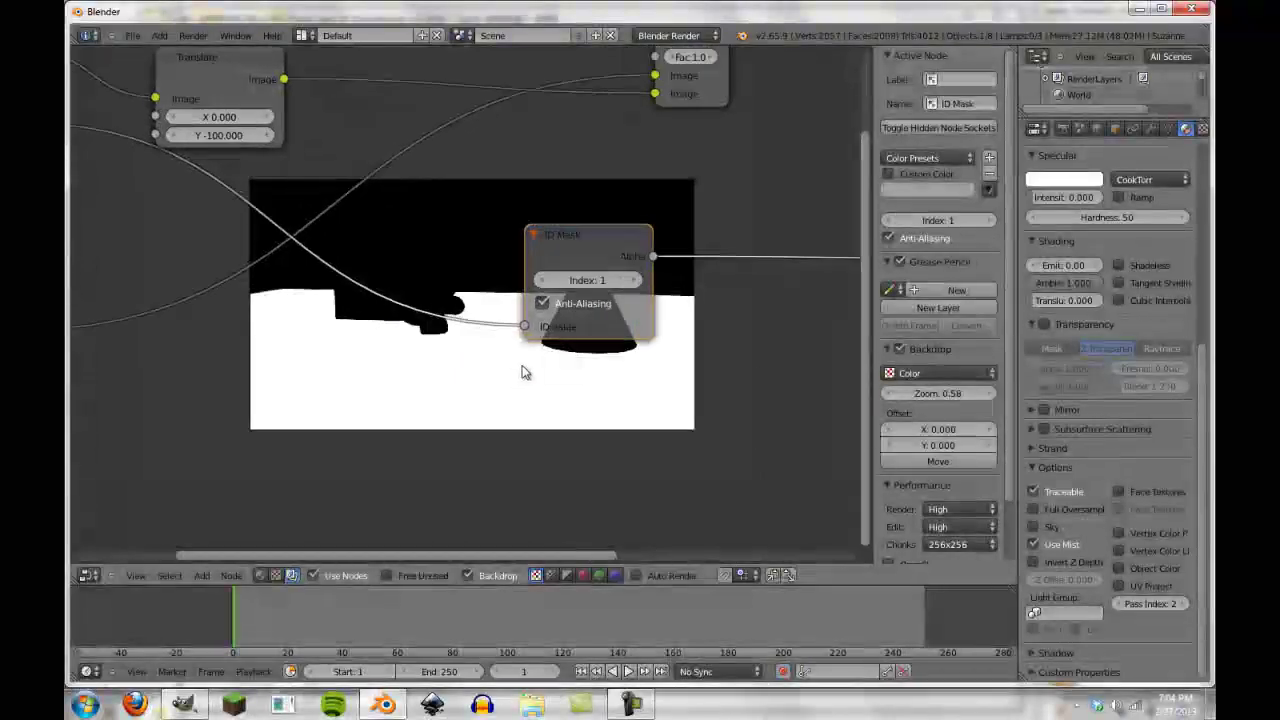
scroll(488, 419, down, 4)
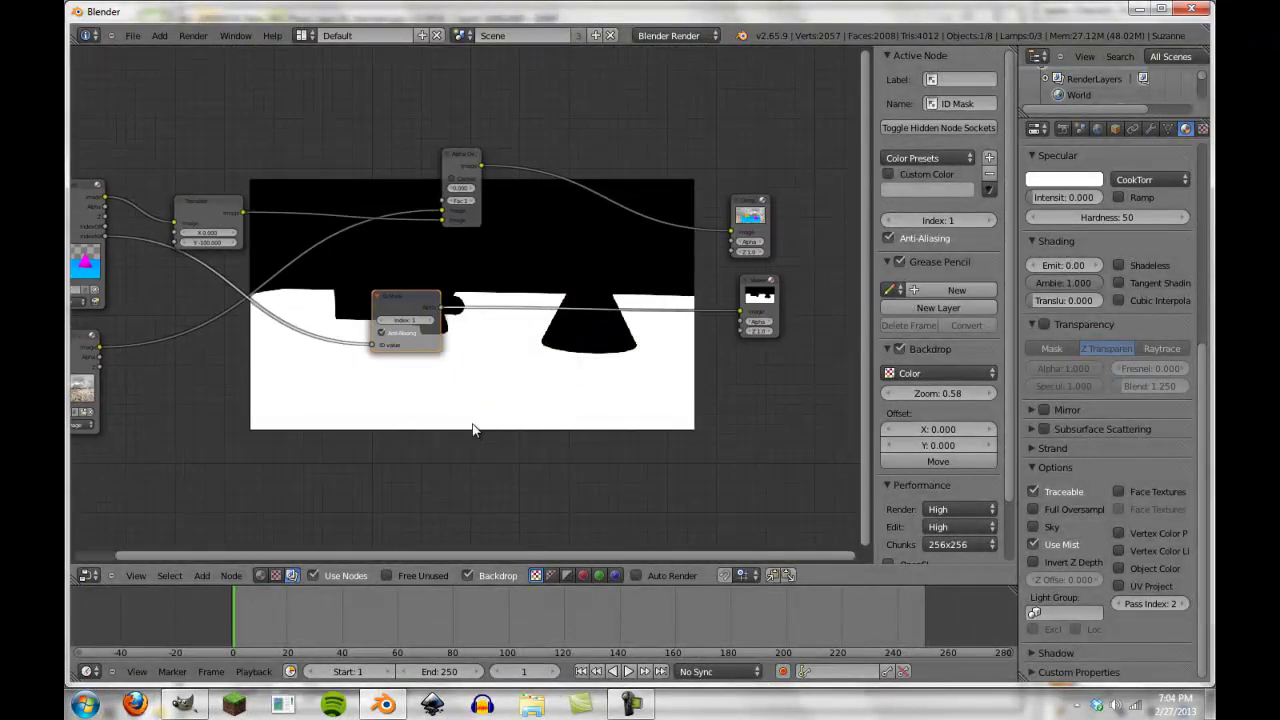
click(432, 320)
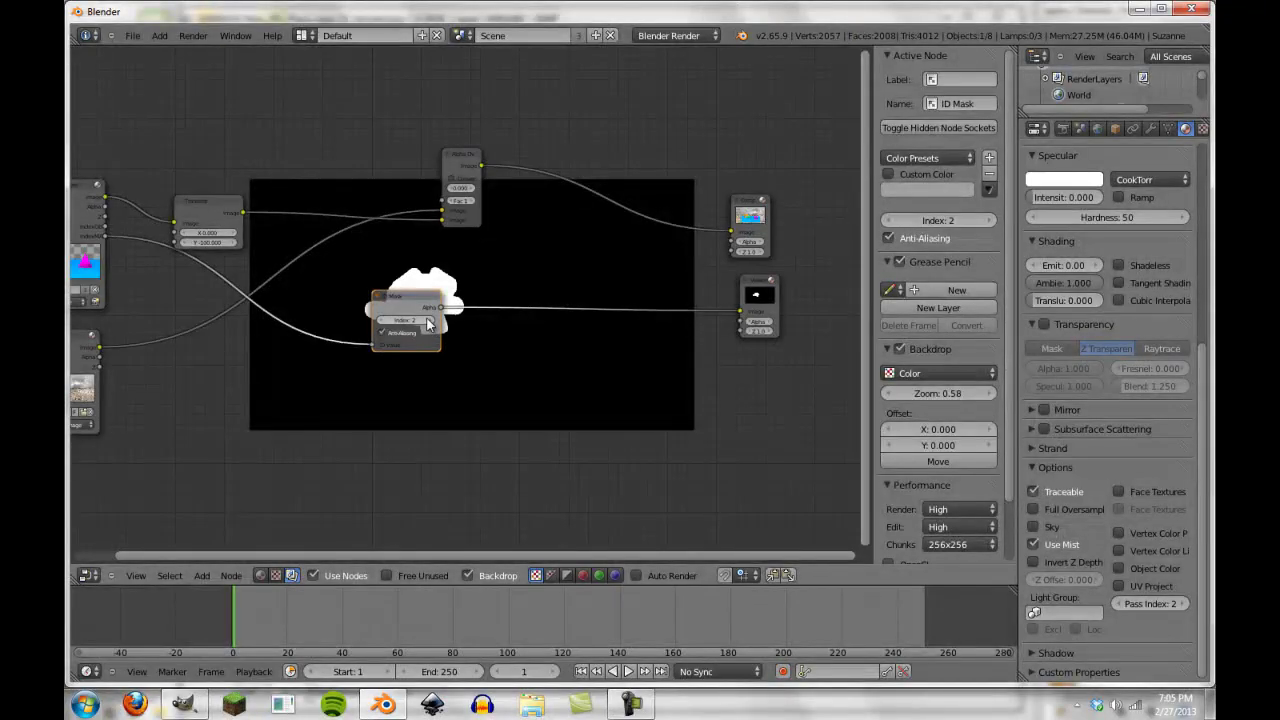
click(430, 321)
click(434, 320)
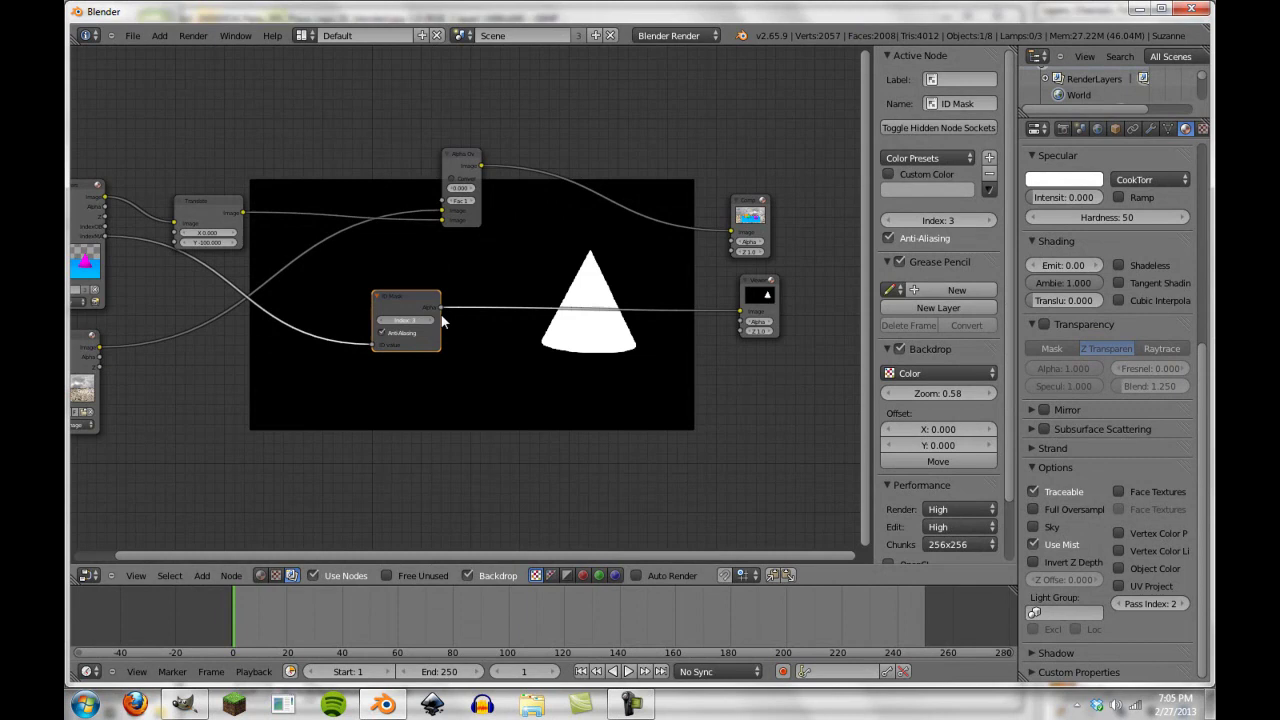
scroll(483, 366, up, 3)
scroll(298, 306, down, 3)
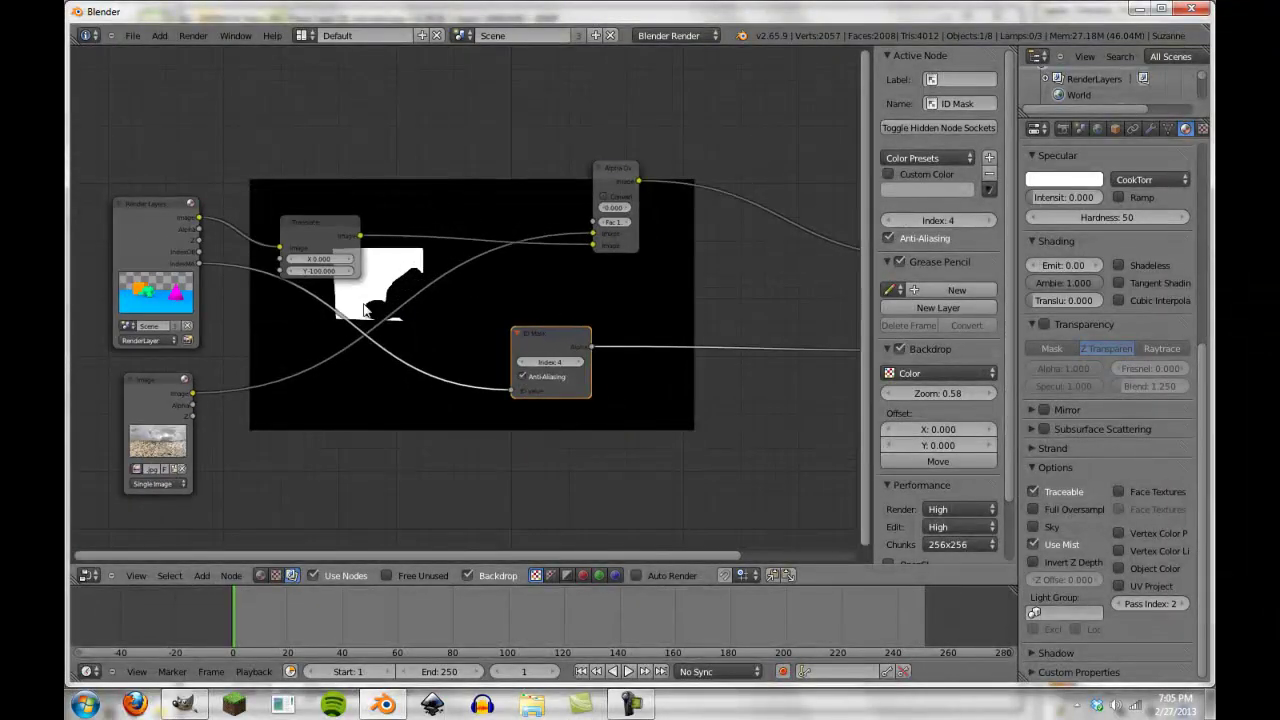
Disconnect the object index link from the ID Mask and lower its index to 0
mouse_move(511, 391)
mouse_down()
mouse_move(320, 371)
mouse_move(201, 246)
mouse_move(515, 393)
mouse_up()
middle_drag(694, 400, 580, 391)
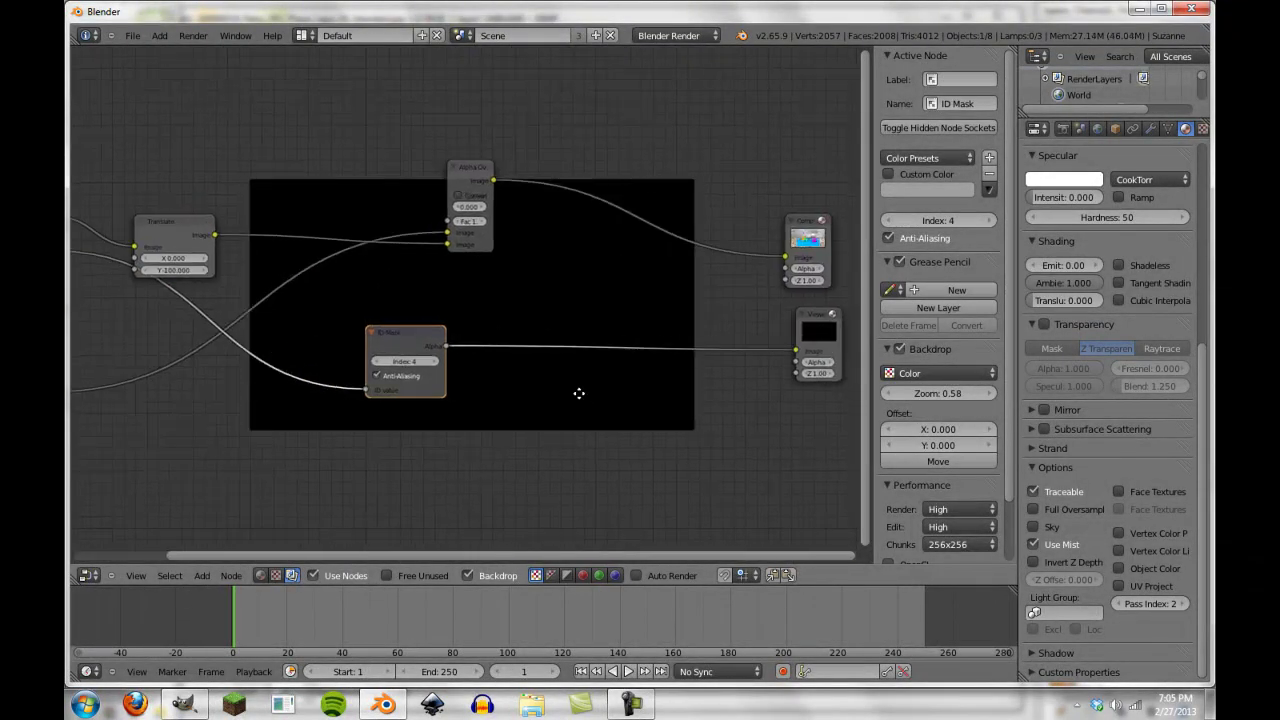
scroll(580, 391, down, 1)
click(374, 348)
click(374, 348)
click(374, 348)
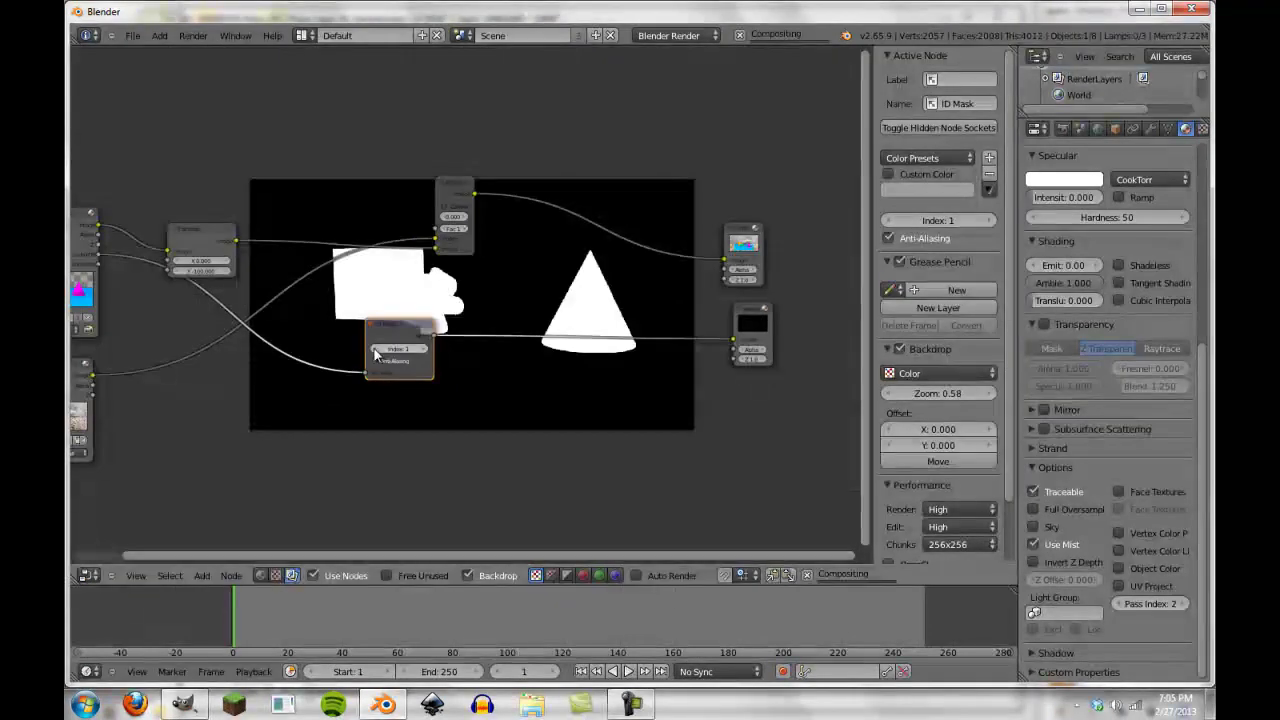
click(374, 348)
scroll(503, 225, down, 1)
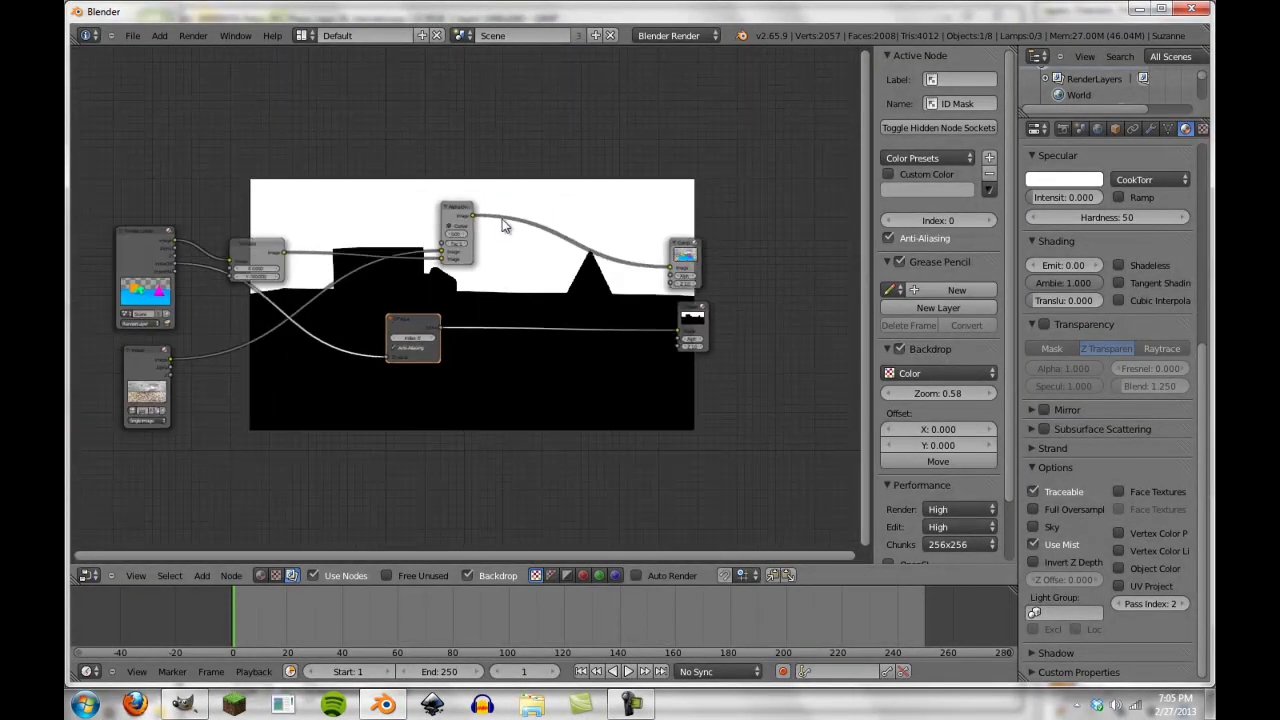
scroll(468, 375, up, 3)
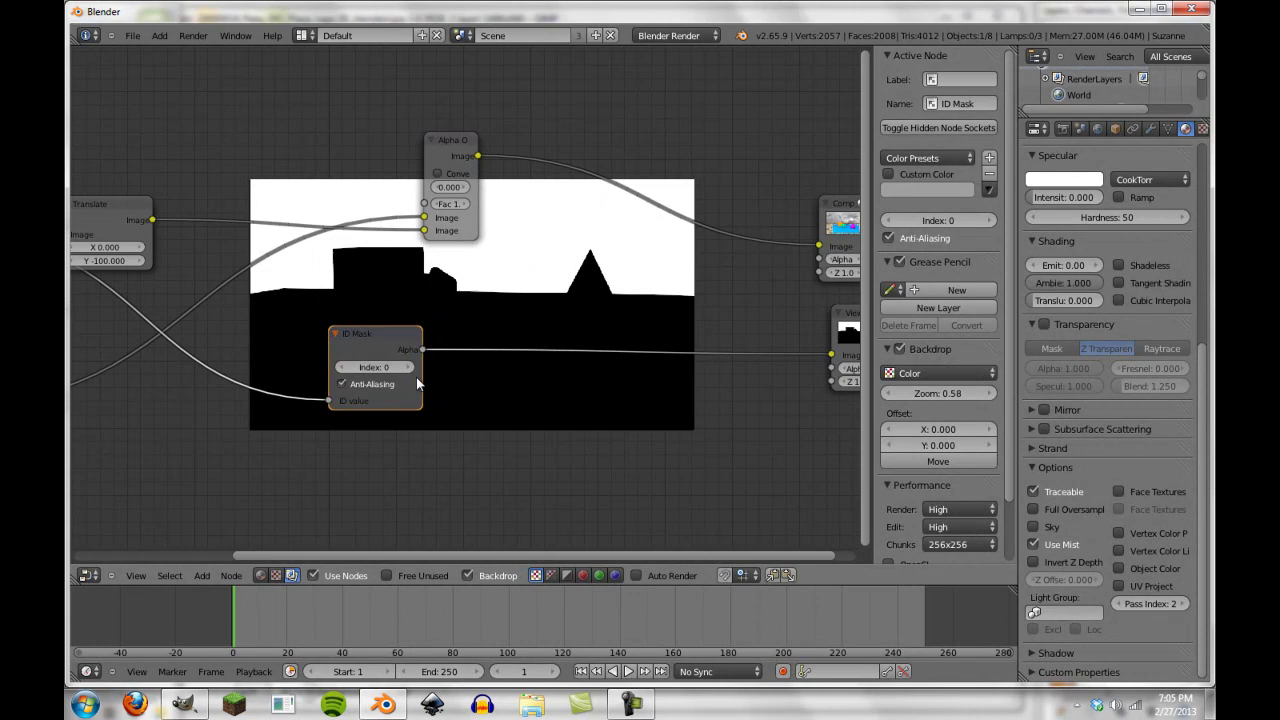
Raise the ID Mask index to 1, then 2, so the cube, Suzanne and cone show white
click(408, 369)
scroll(523, 389, down, 1)
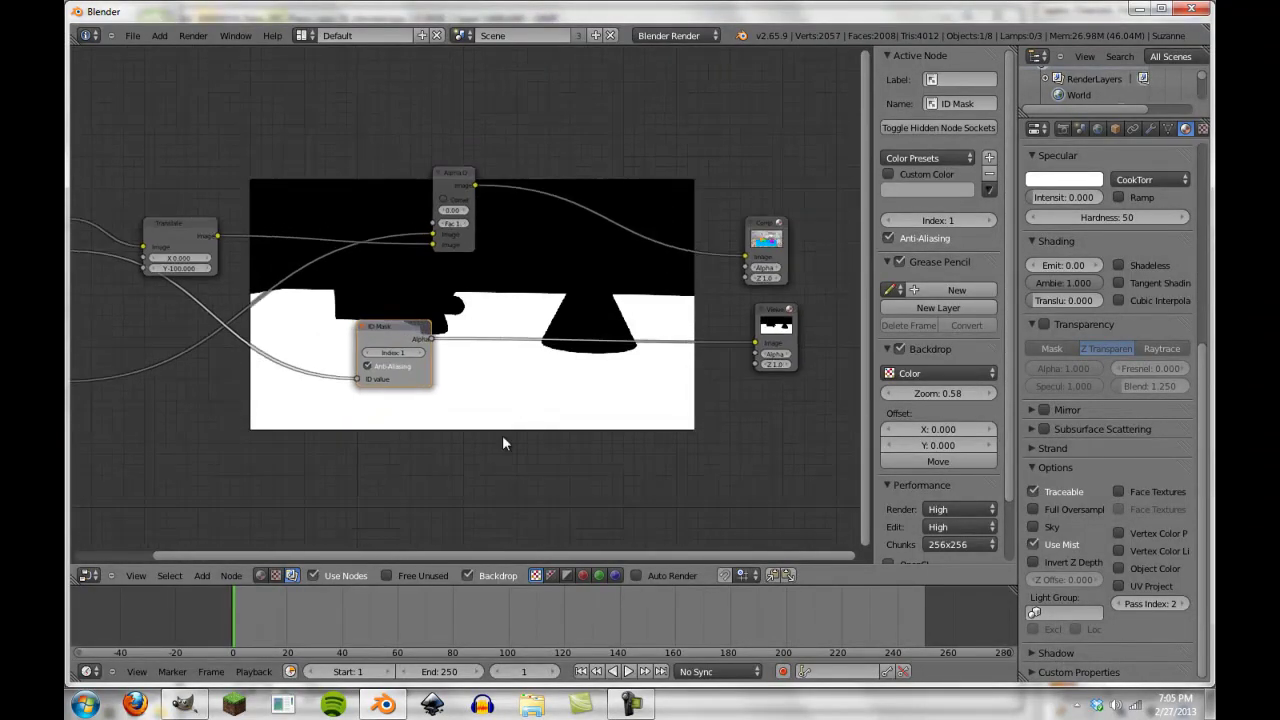
middle_drag(503, 440, 639, 392)
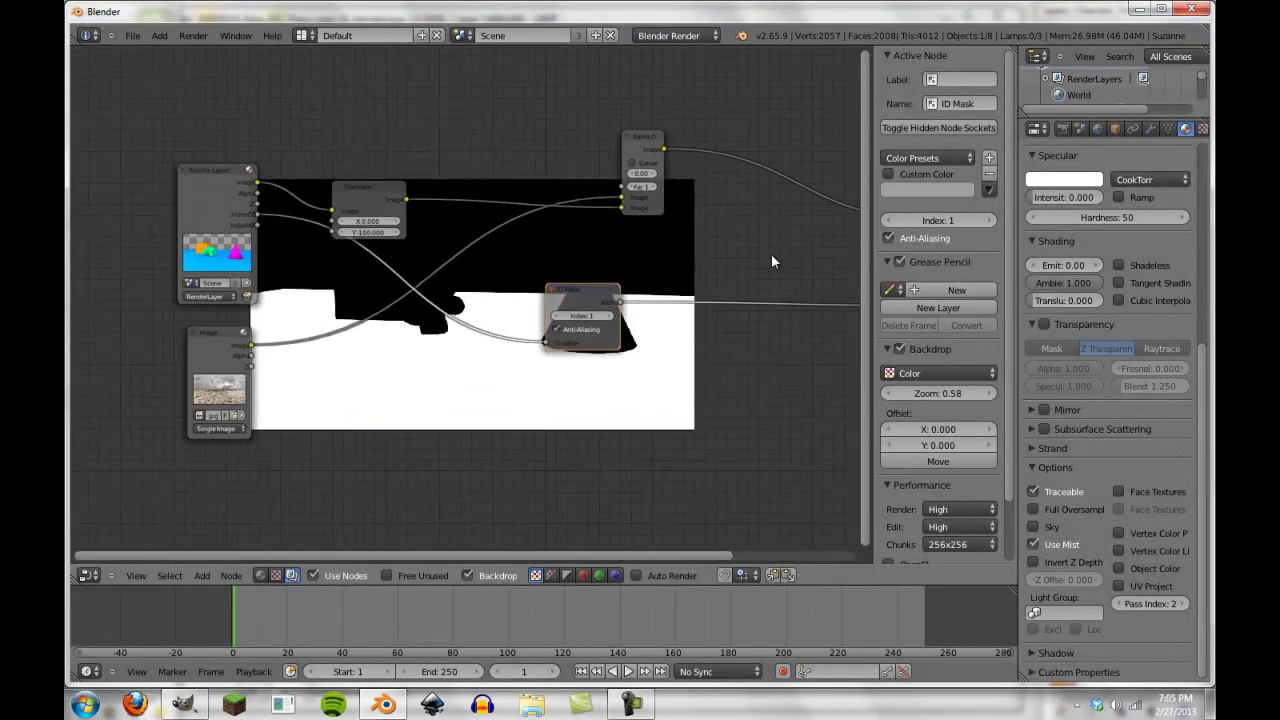
middle_drag(771, 255, 541, 276)
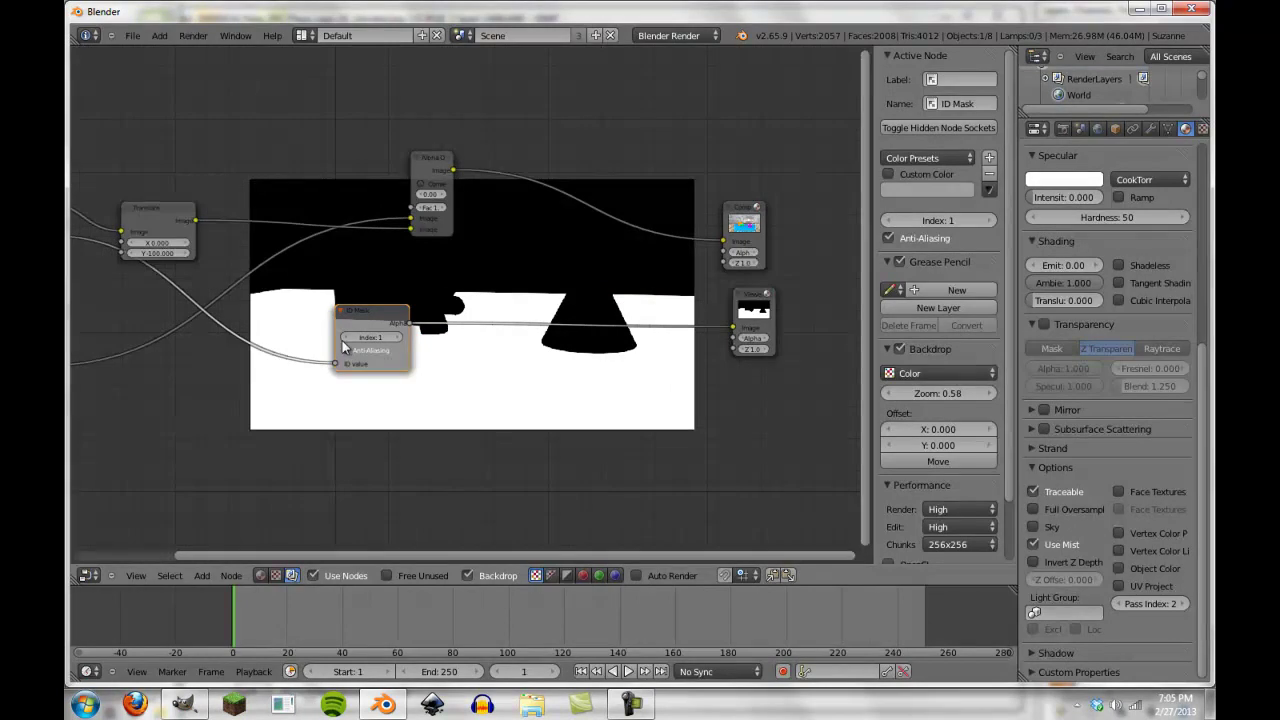
click(404, 337)
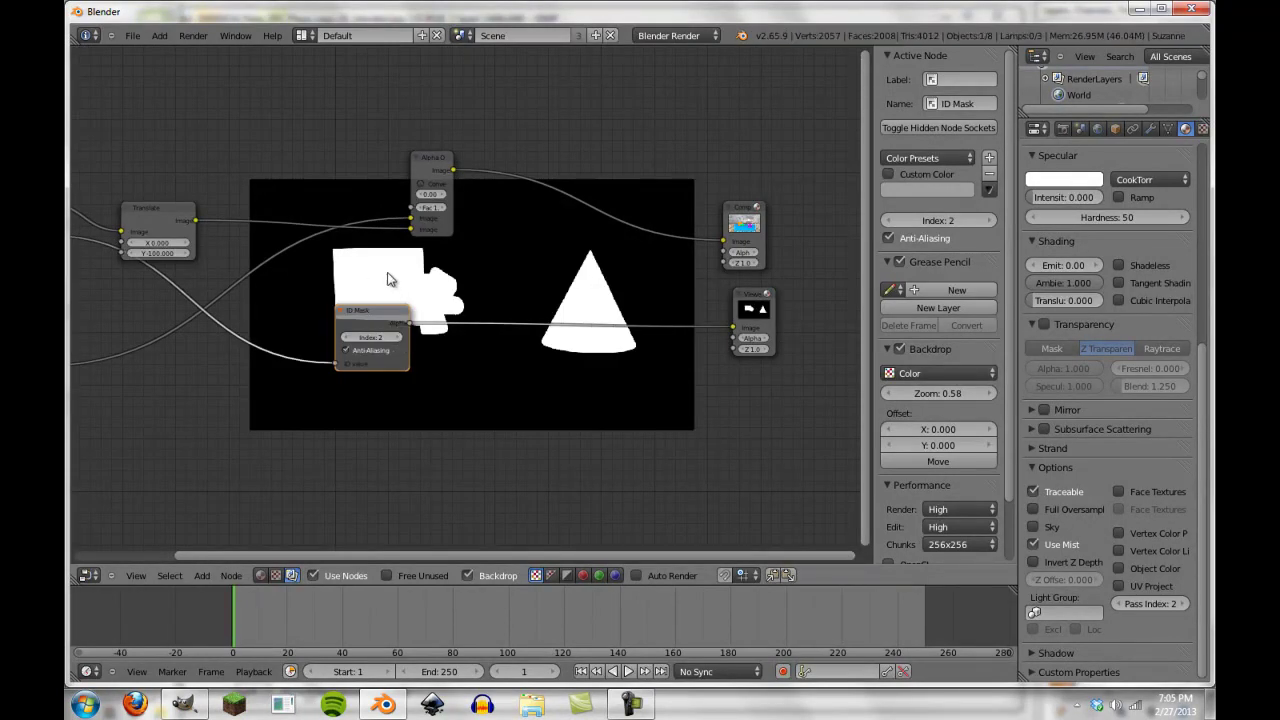
scroll(650, 304, down, 1)
Use the ID Mask matte as the Alpha Over factor and send the result to the Viewer
drag(426, 172, 623, 183)
scroll(460, 310, up, 2)
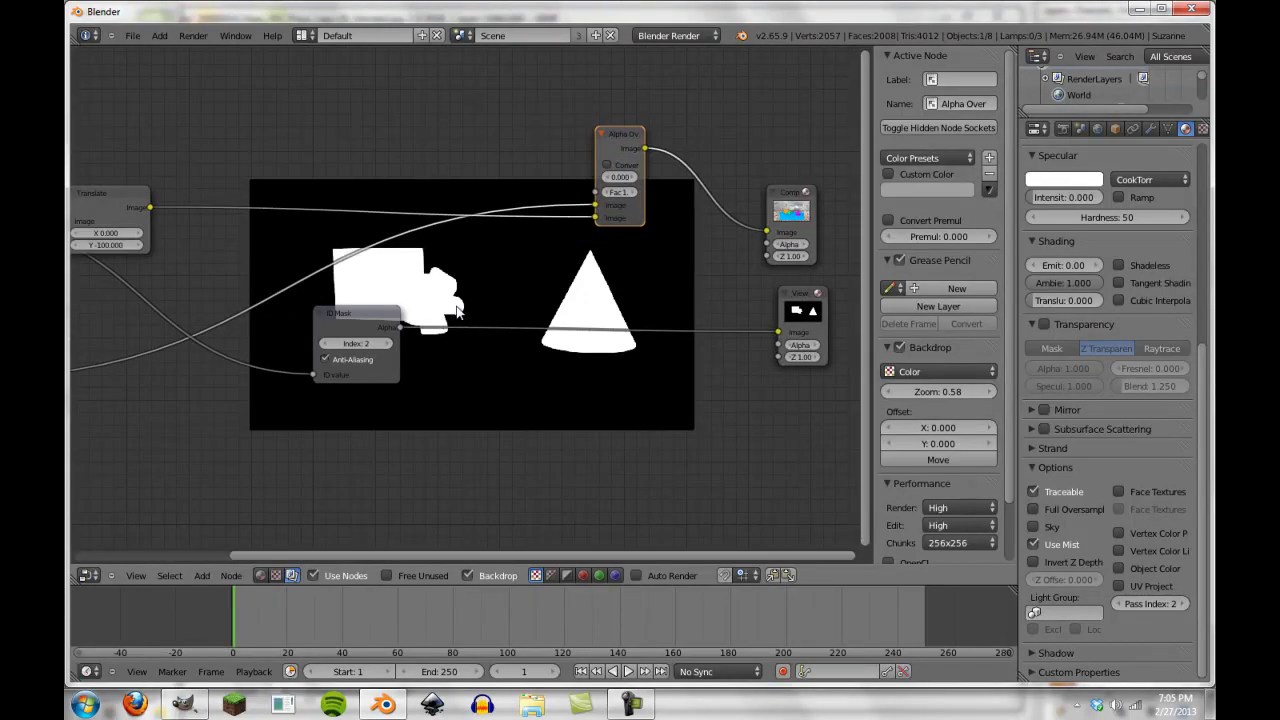
drag(402, 326, 597, 192)
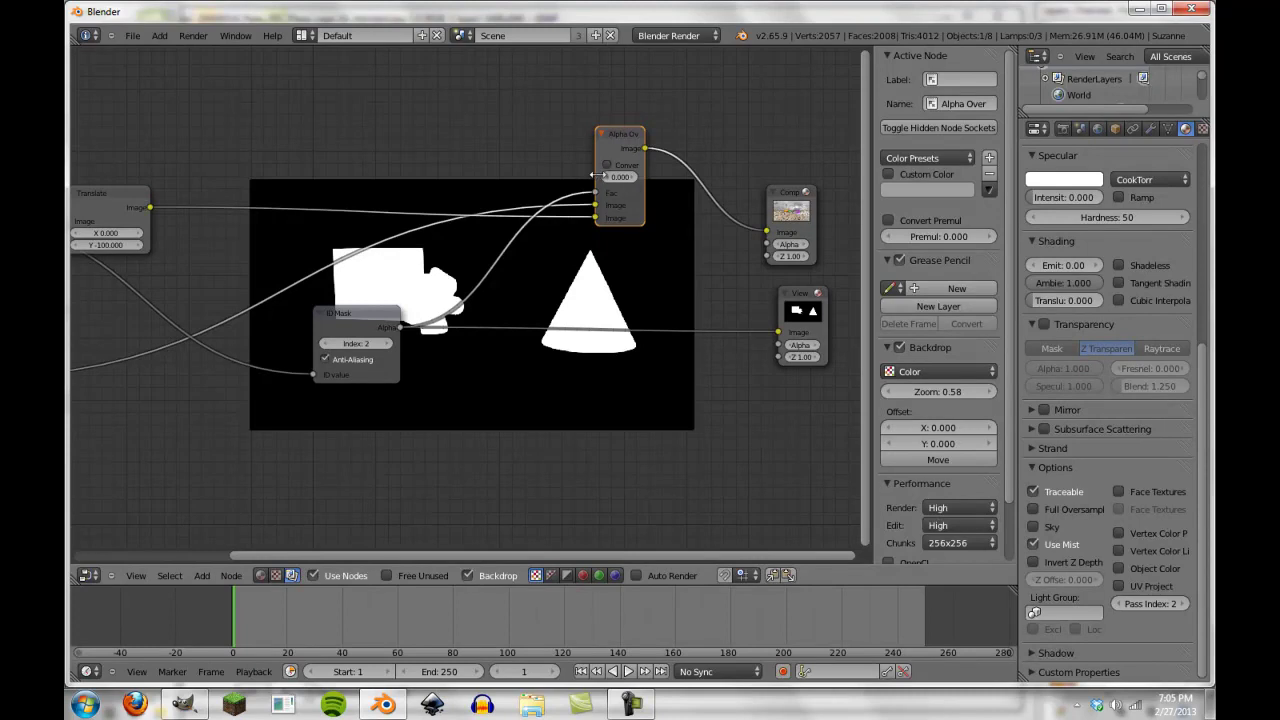
drag(597, 176, 506, 183)
drag(644, 149, 778, 331)
middle_drag(613, 368, 499, 431)
Locate the Translate node in the graph and move it higher up
scroll(499, 431, up, 1)
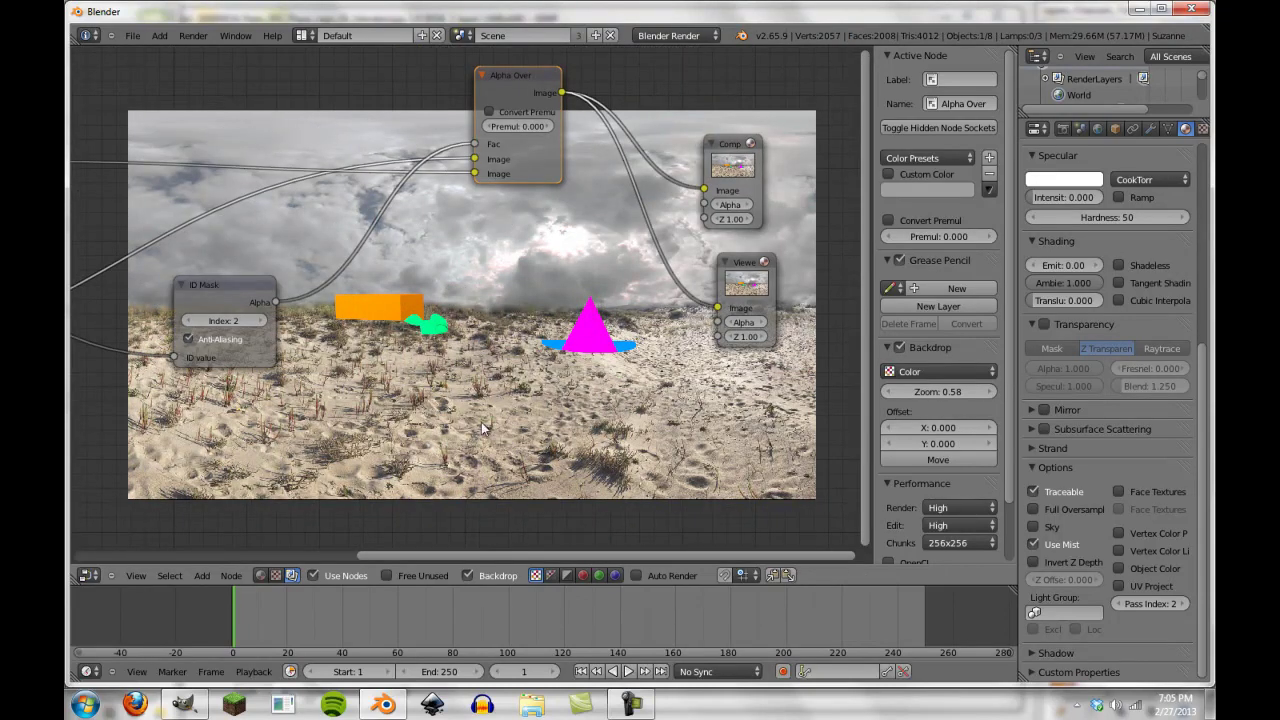
scroll(360, 355, down, 1)
middle_drag(360, 355, 545, 415)
middle_drag(308, 381, 393, 328)
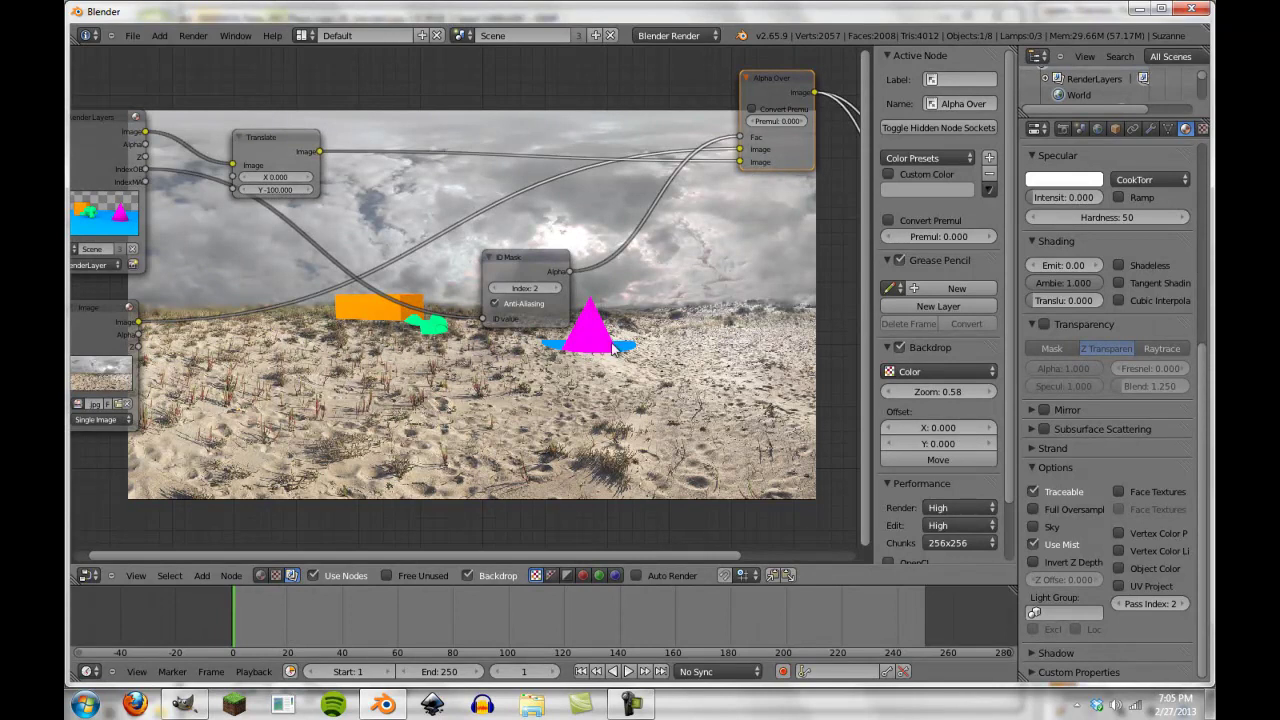
middle_drag(620, 343, 552, 392)
middle_drag(390, 385, 483, 317)
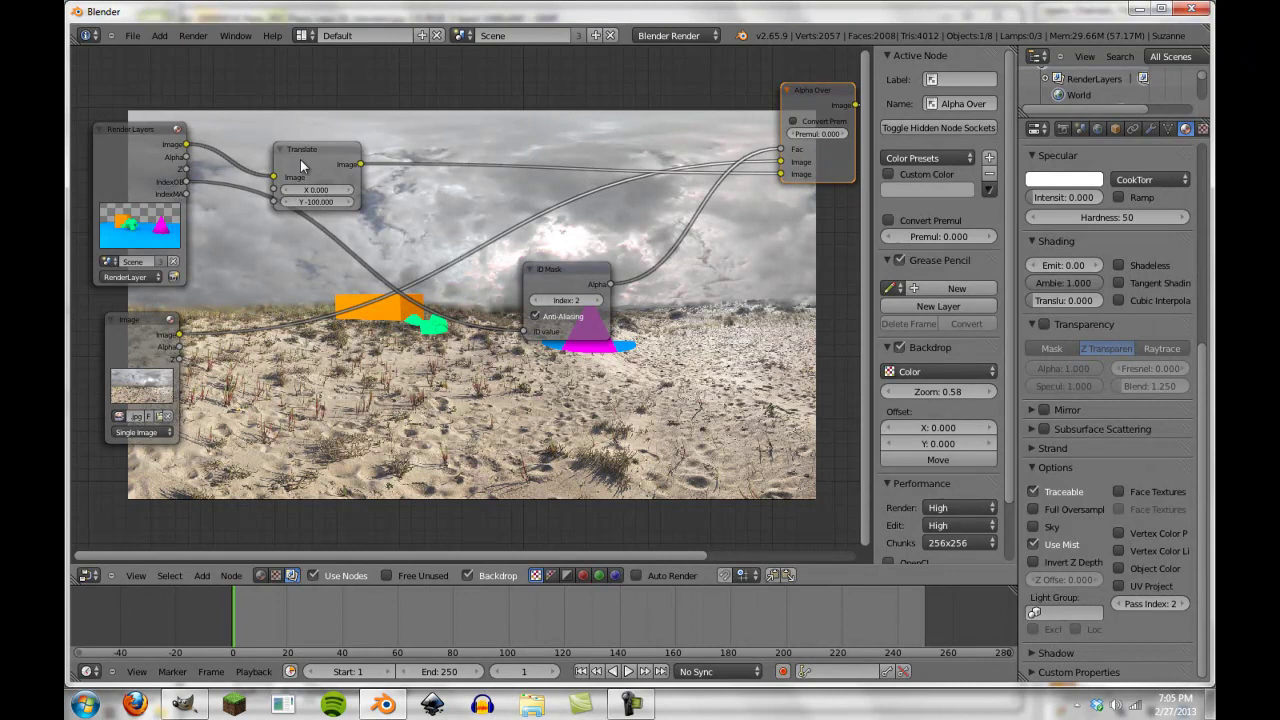
drag(302, 165, 273, 86)
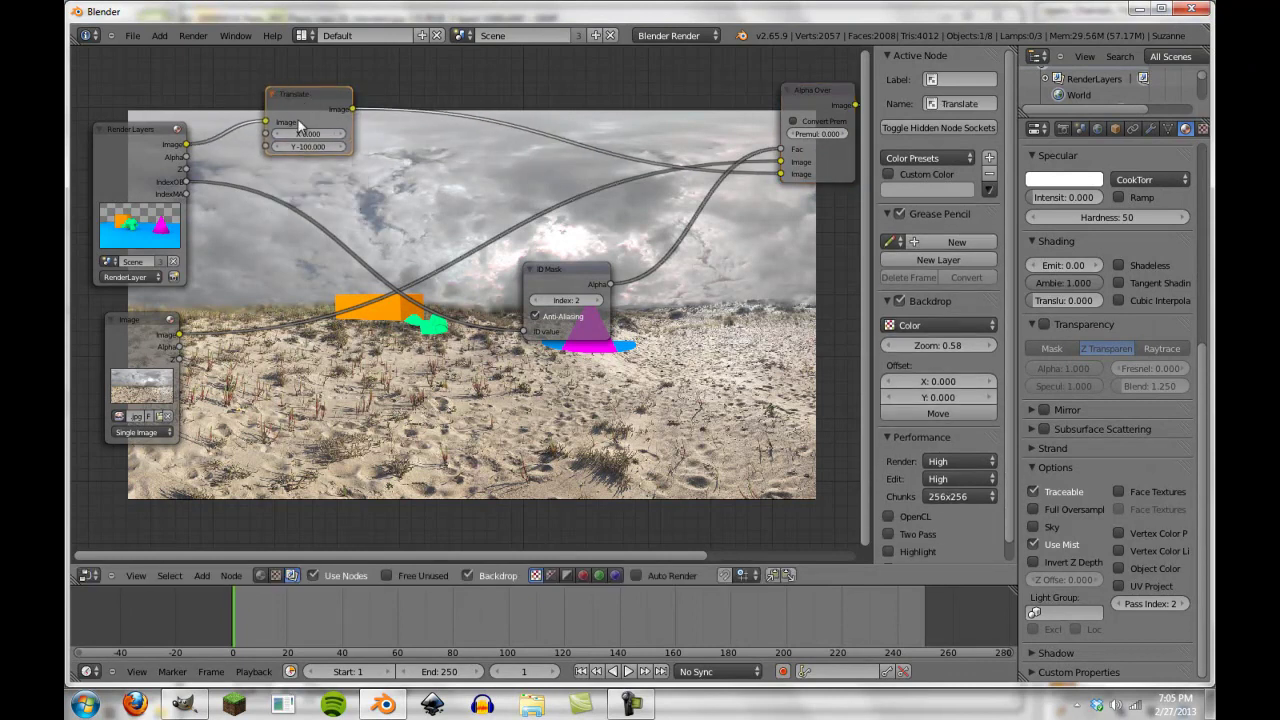
Insert a duplicate Translate node (Y -100) between the ID Mask and Alpha Over nodes
key(shift+d)
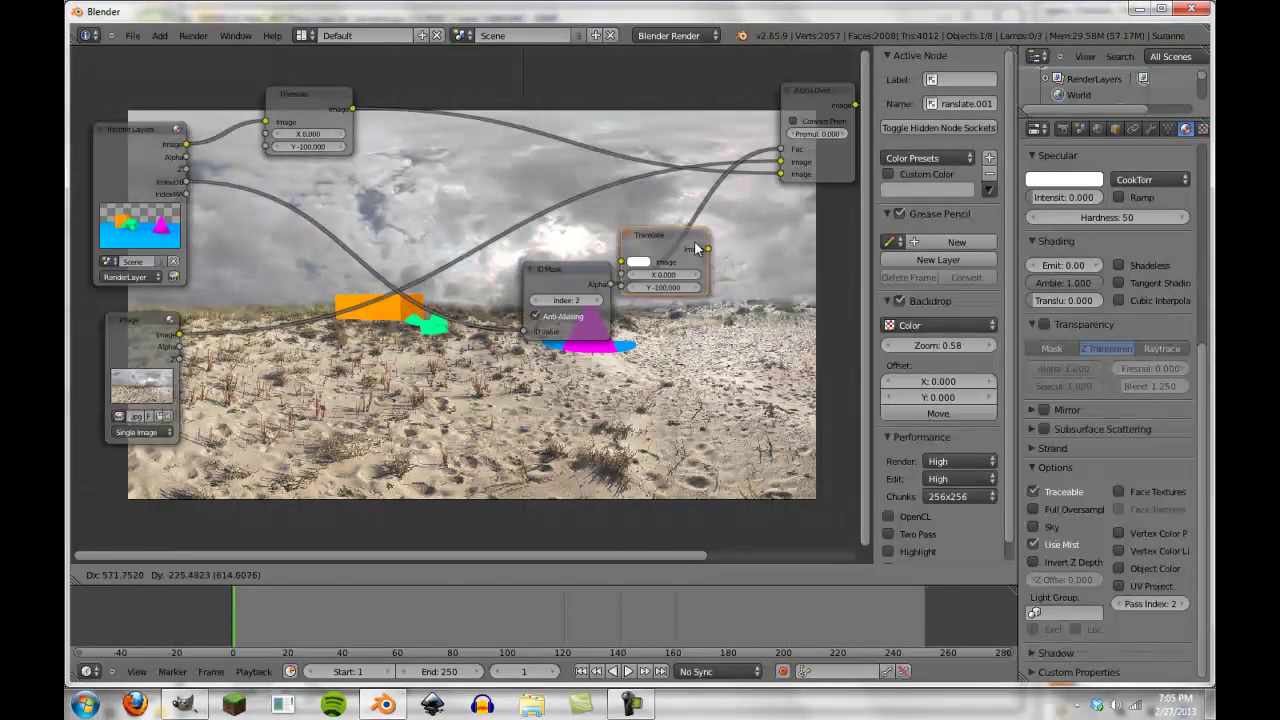
click(601, 214)
drag(555, 272, 325, 222)
scroll(665, 435, down, 1)
middle_drag(665, 435, 343, 429)
scroll(343, 430, down, 1)
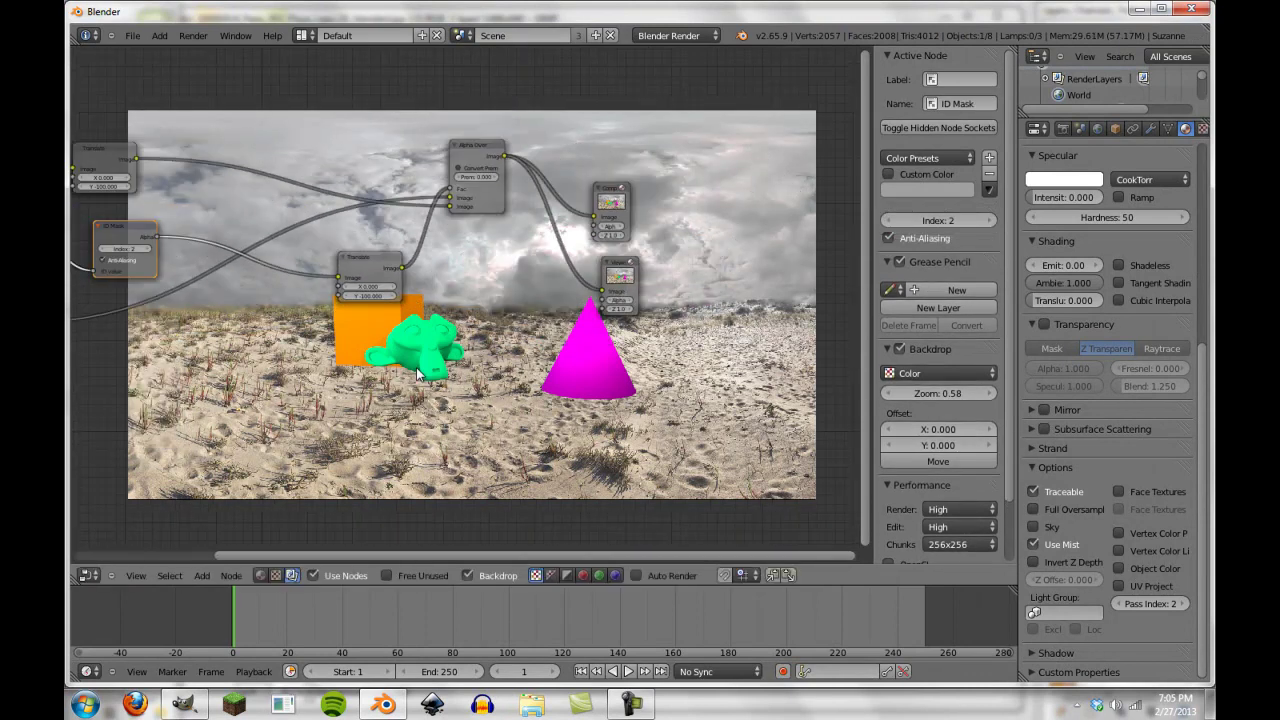
middle_drag(400, 380, 541, 368)
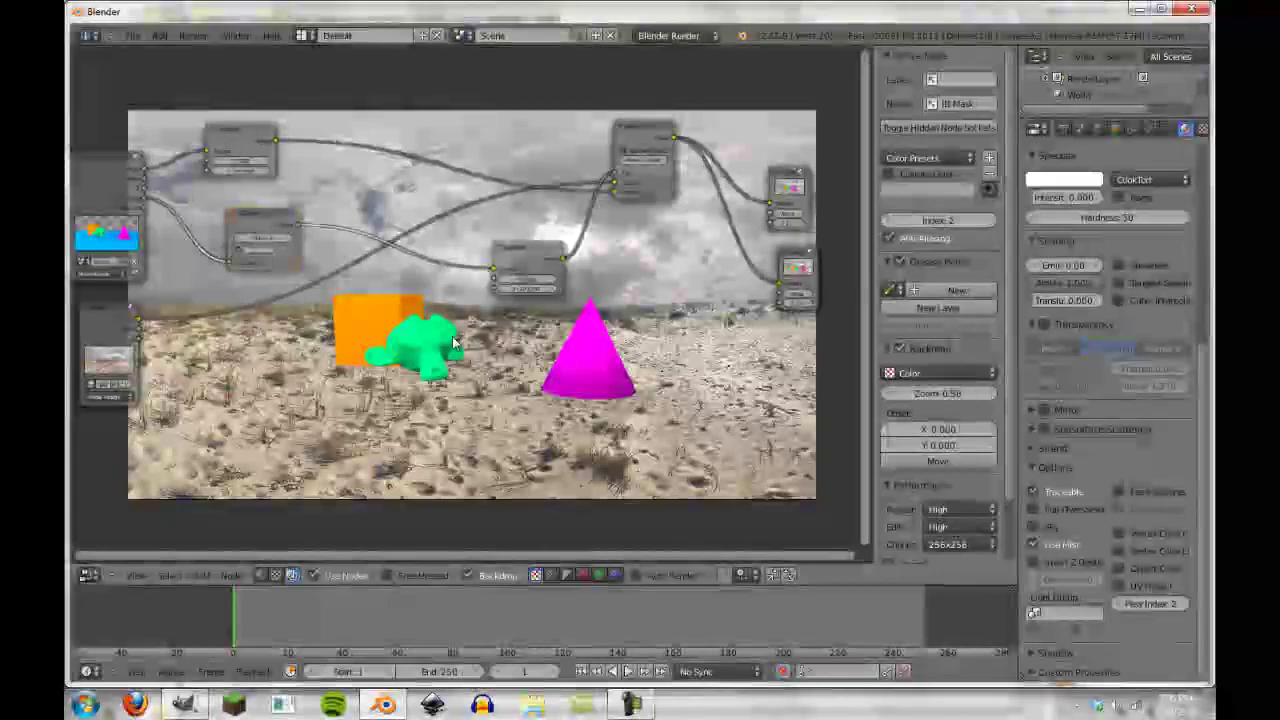
Render the current frame to show the cube, Suzanne and cone on the beach without the plane
scroll(304, 423, up, 1)
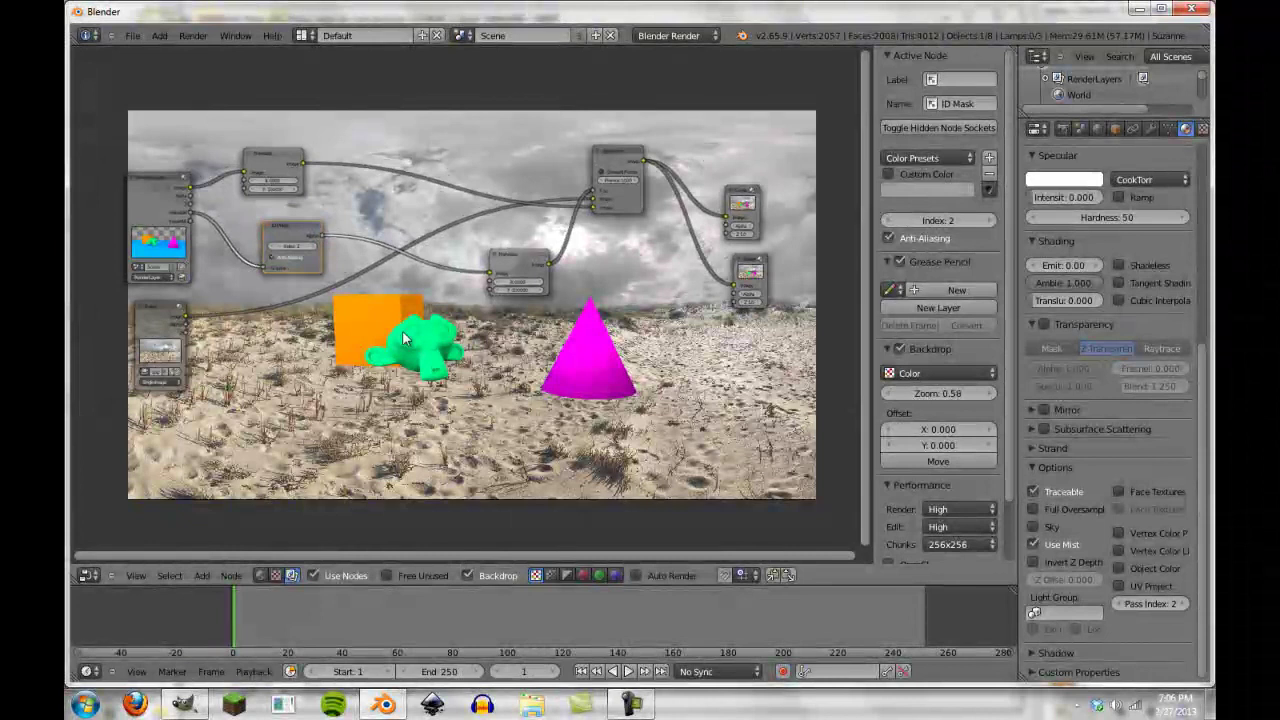
scroll(698, 304, down, 1)
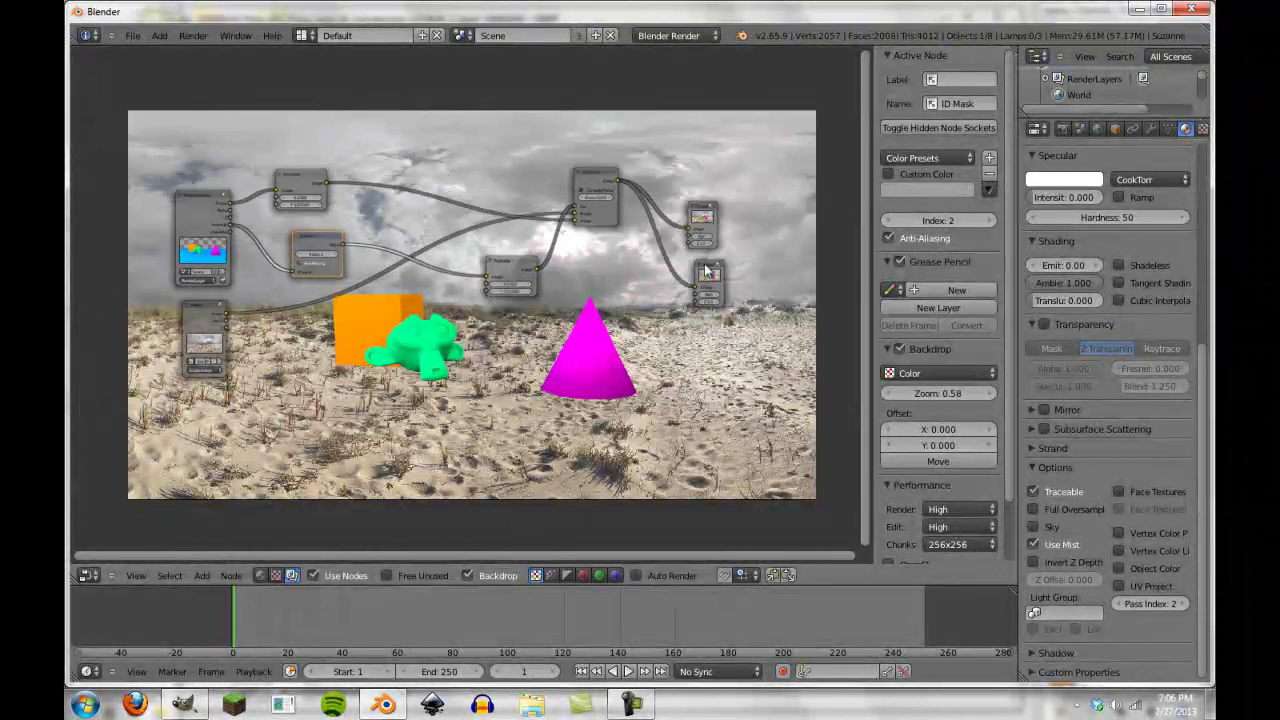
click(193, 35)
click(220, 50)
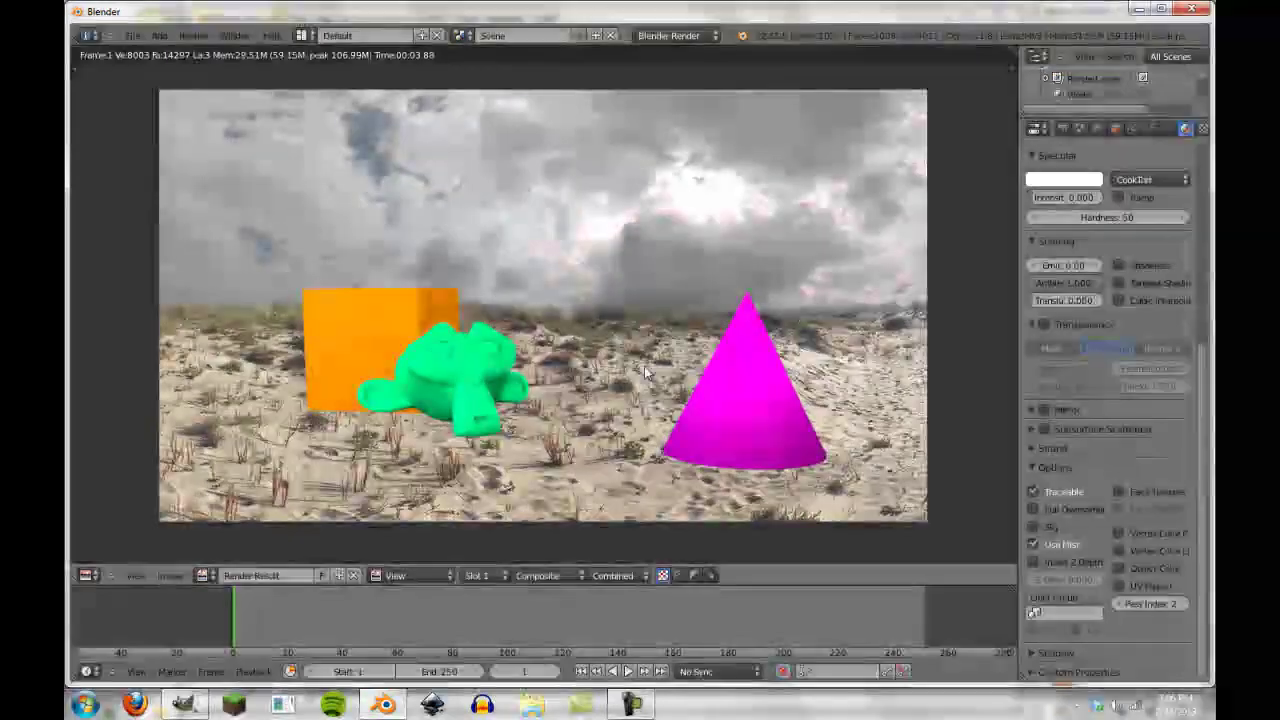
scroll(527, 422, down, 2)
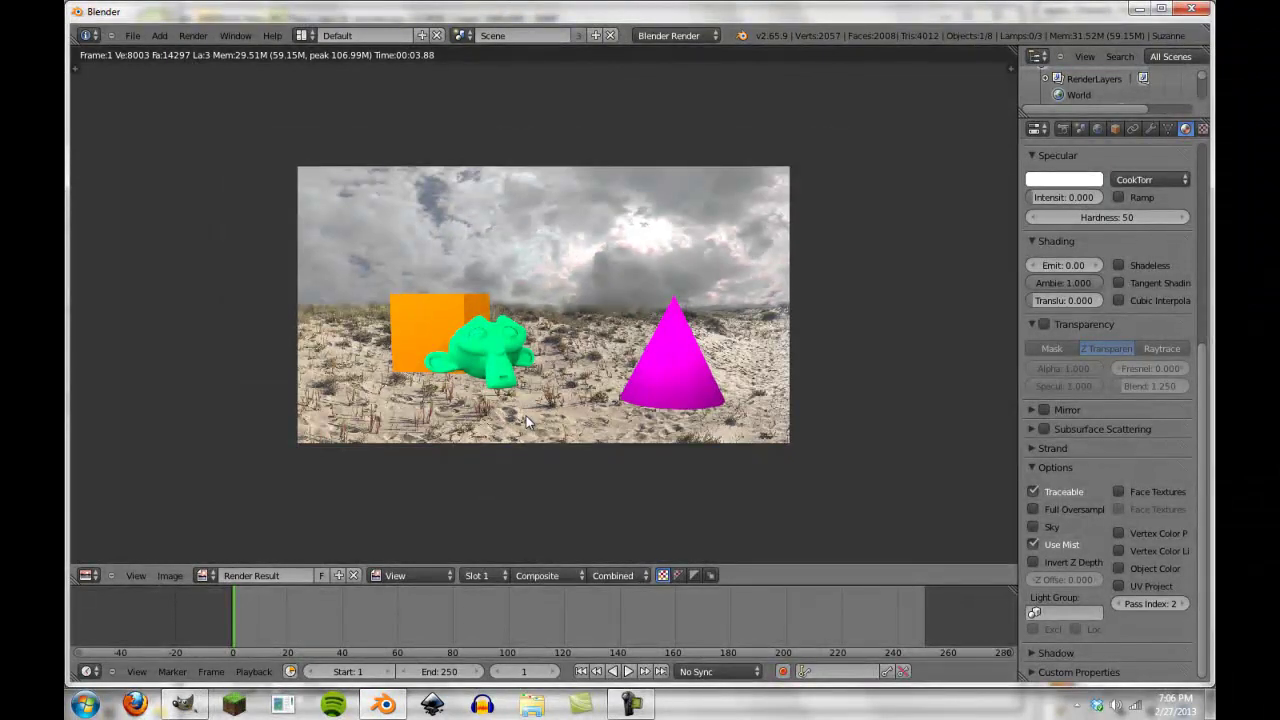